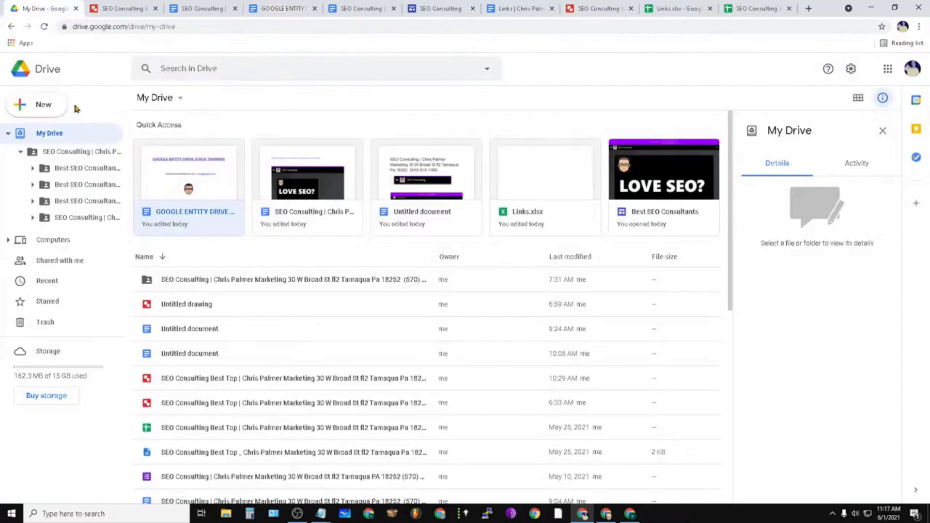
Step: Look at the option for creating a blank Google Doc and the first item of the Super Docs checklist
left_click(42, 105)
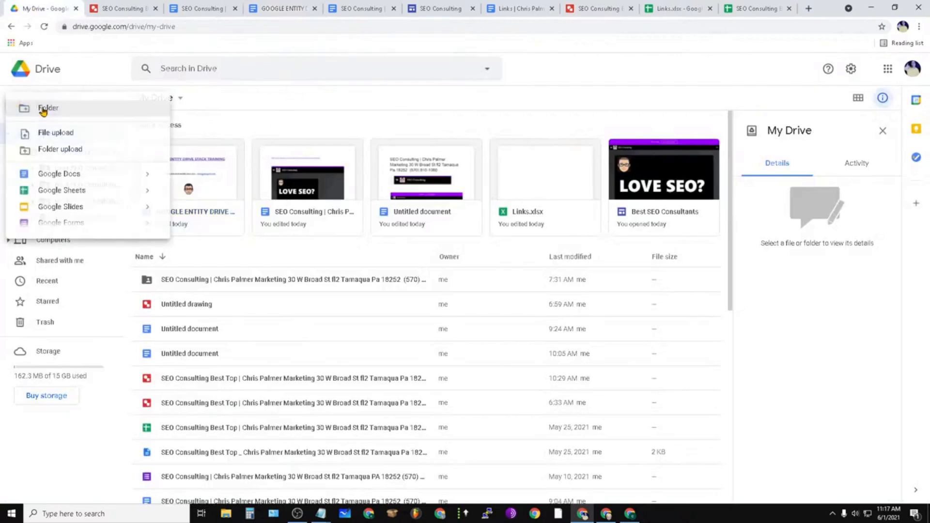
left_click(68, 70)
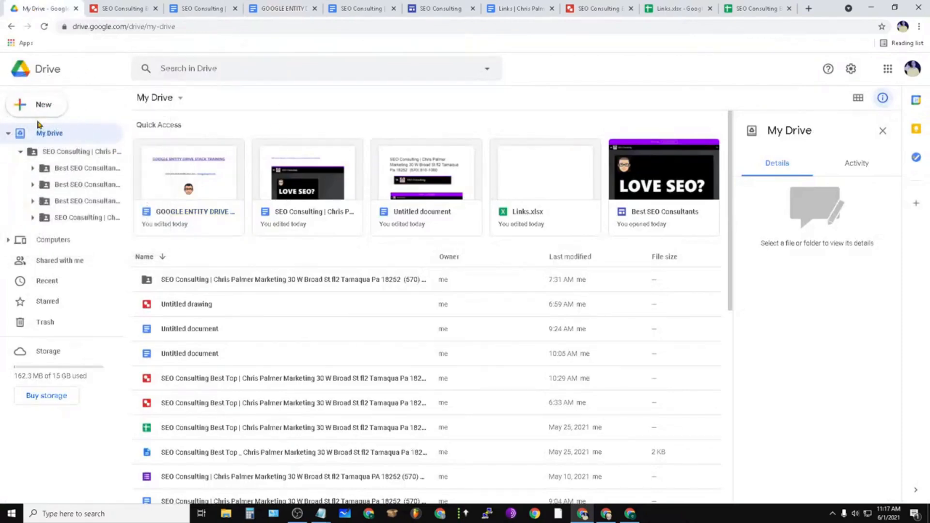
left_click(48, 101)
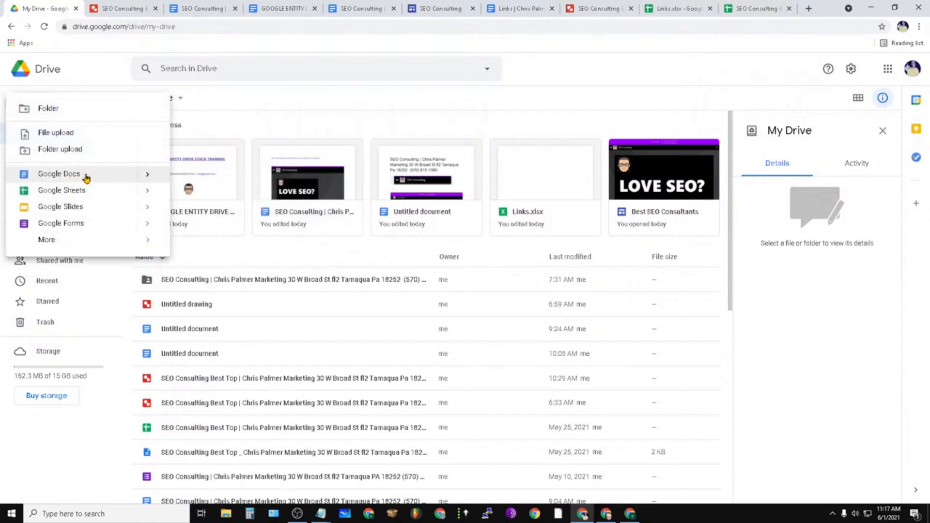
mouse_move(147, 174)
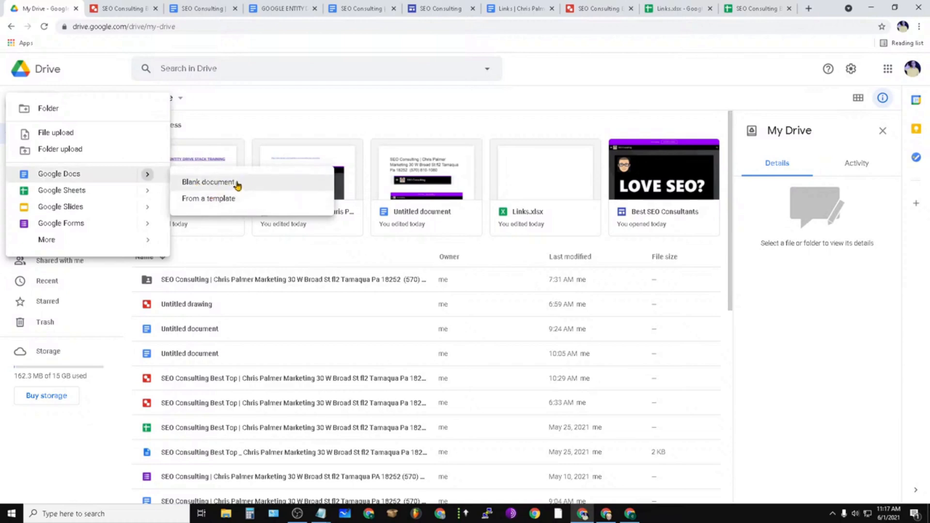
left_click(284, 9)
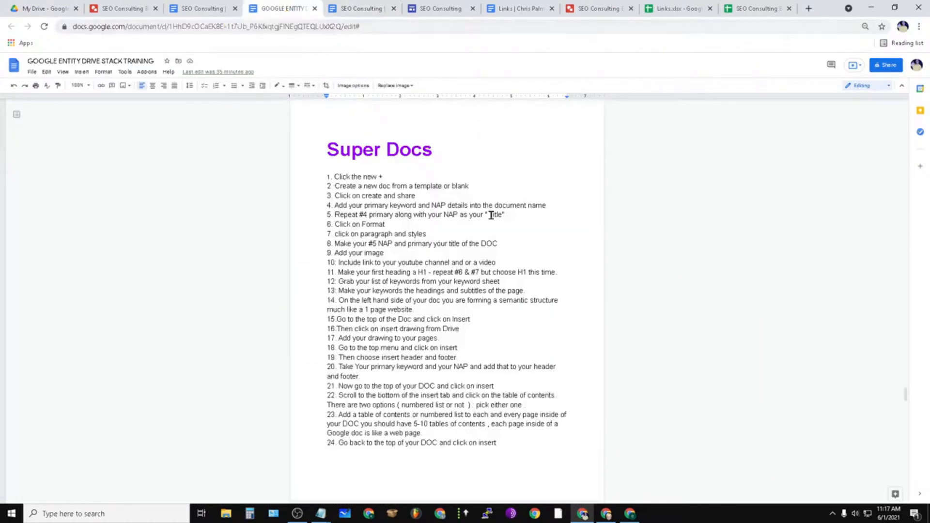
left_click_drag(398, 178, 324, 176)
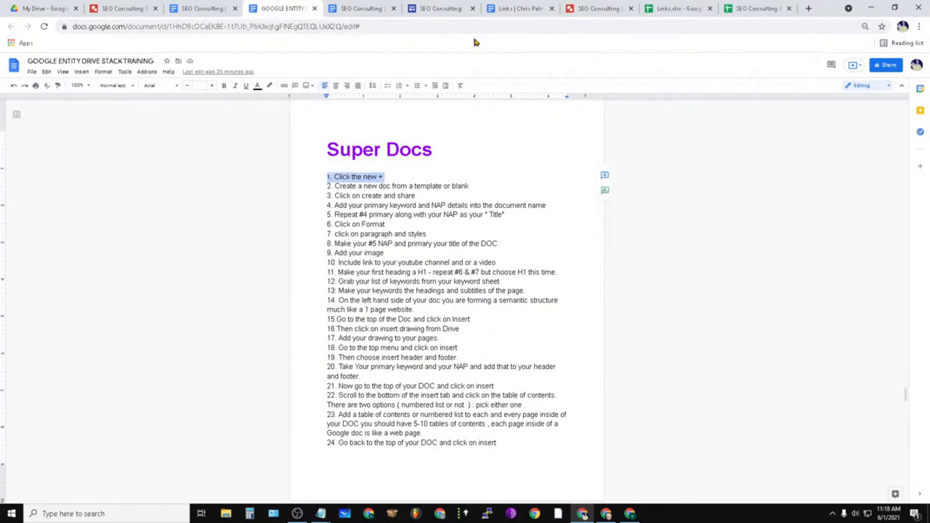
Step: Copy the full name of the existing SEO Consulting document that contains the keyword and business contact details
left_click(367, 9)
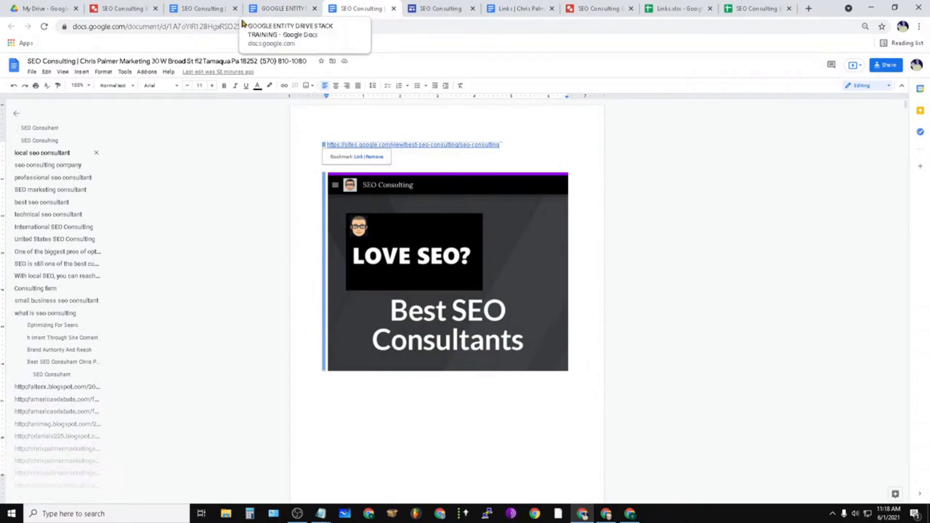
left_click(76, 62)
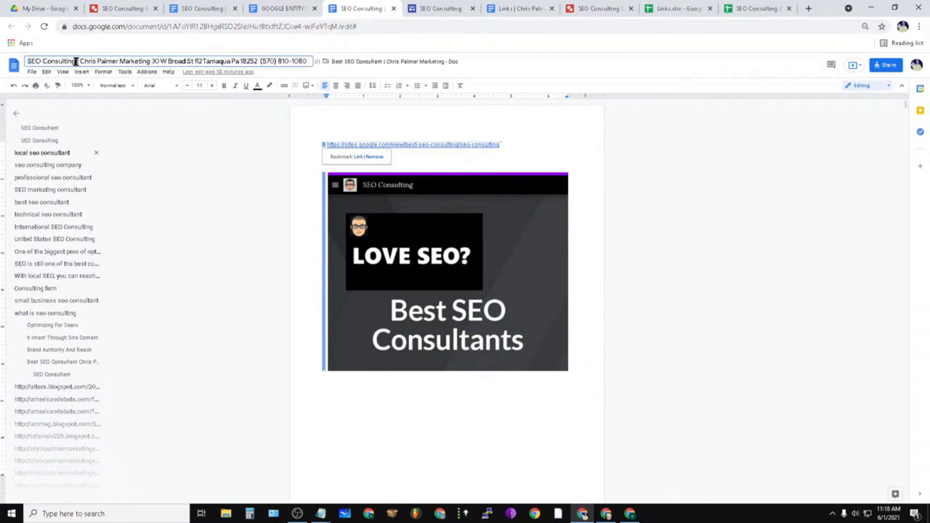
key("ctrl+a")
right_click(94, 62)
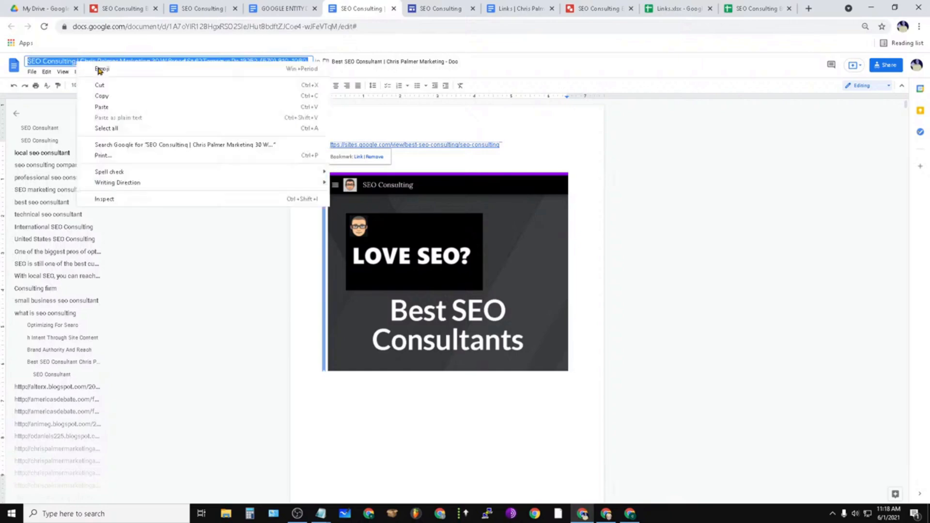
left_click(104, 91)
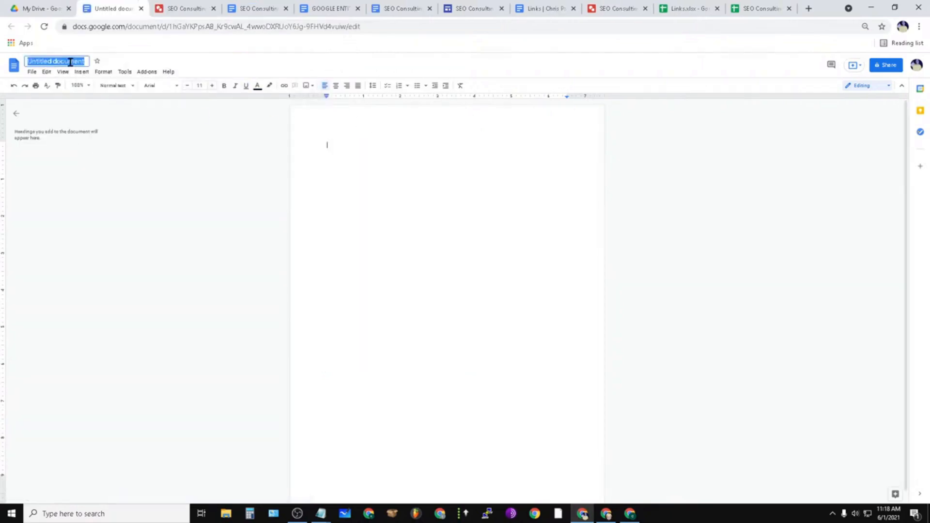
Step: In a new blank document, paste the copied text as the document name and as the first line of the page
right_click(71, 62)
left_click(119, 116)
key("Return")
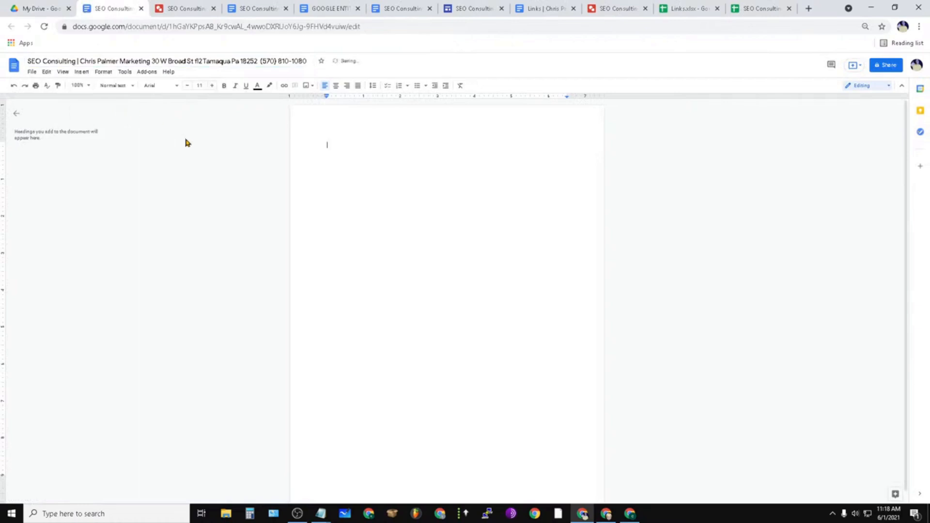
right_click(373, 152)
left_click(415, 178)
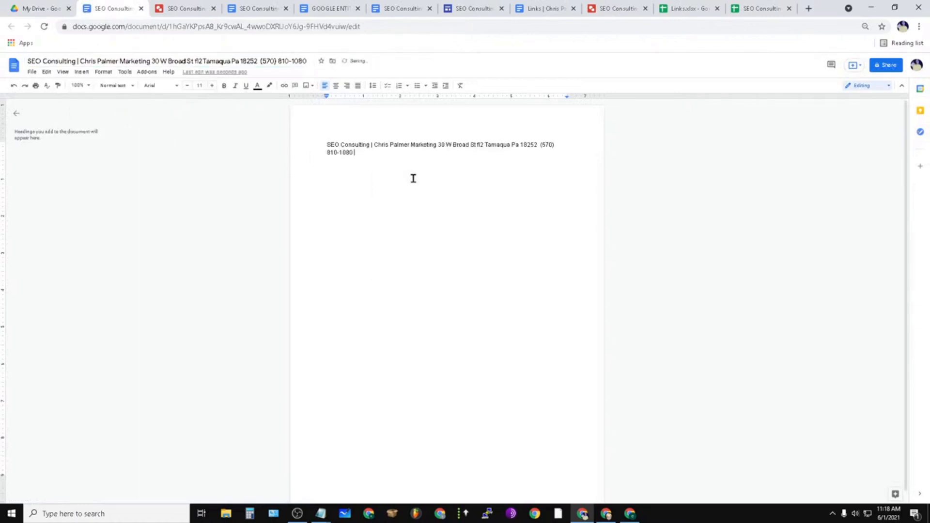
Step: Apply the Title paragraph style to the pasted keyword and business details line
left_click_drag(355, 152, 318, 146)
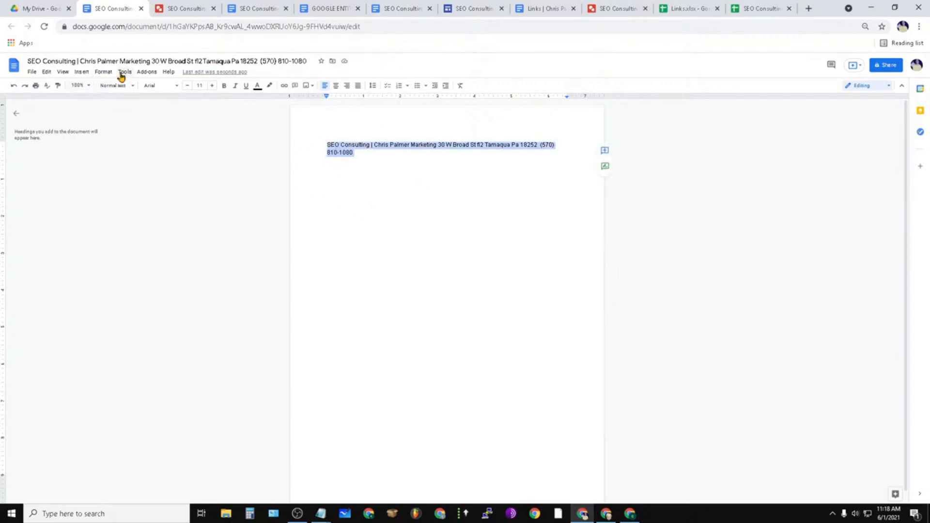
left_click(105, 73)
left_click(108, 73)
left_click(104, 73)
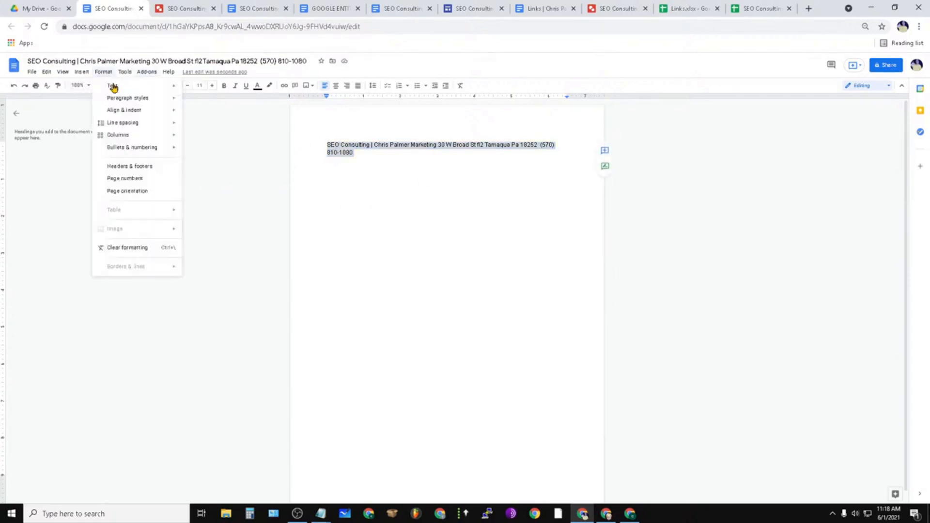
mouse_move(128, 100)
mouse_move(208, 134)
left_click(287, 137)
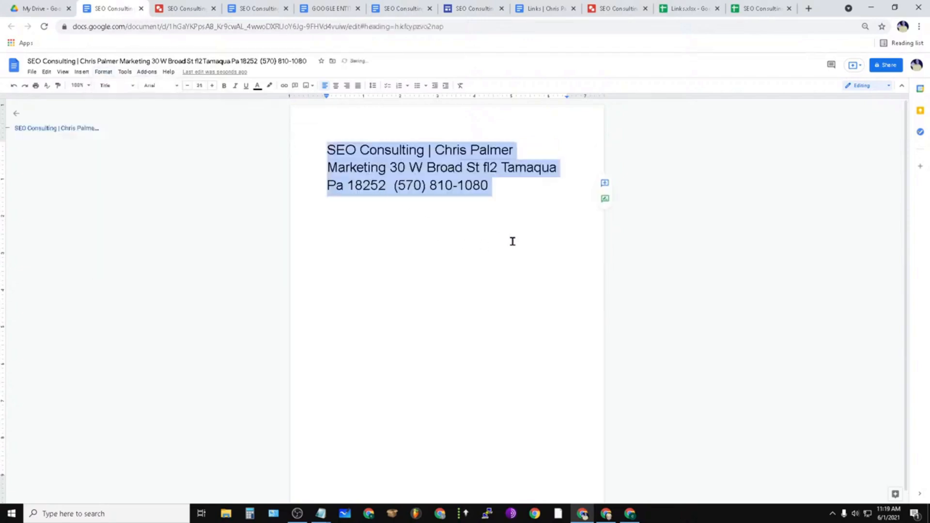
Step: Add an empty line below the title and make the whole title bold
left_click(515, 190)
key("Return")
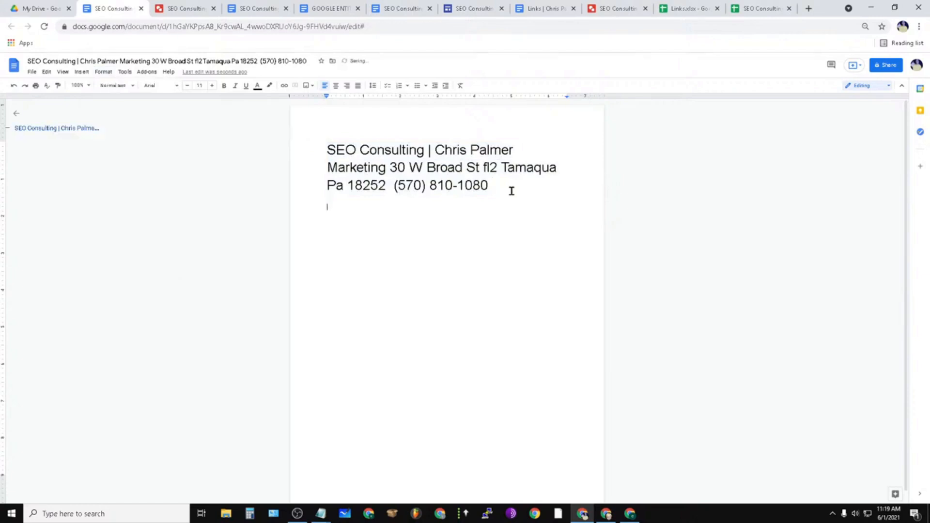
left_click_drag(494, 186, 321, 147)
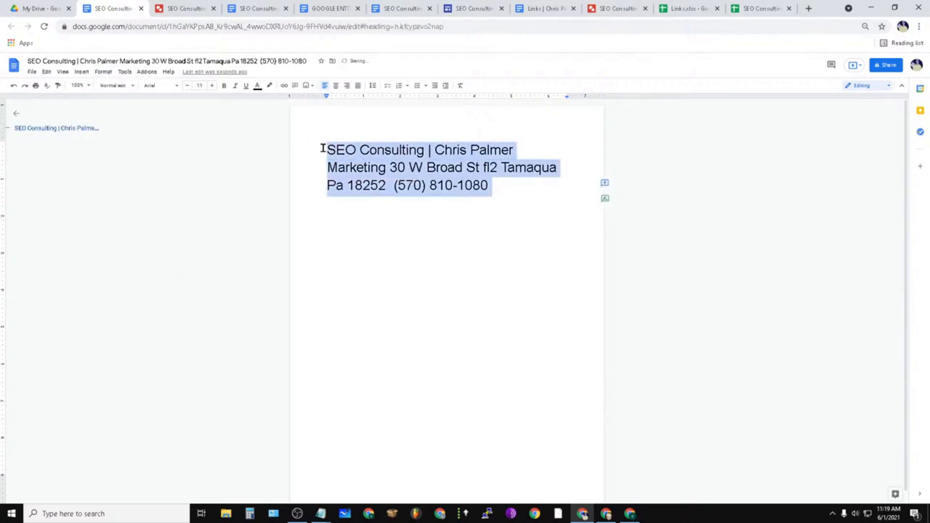
left_click(224, 85)
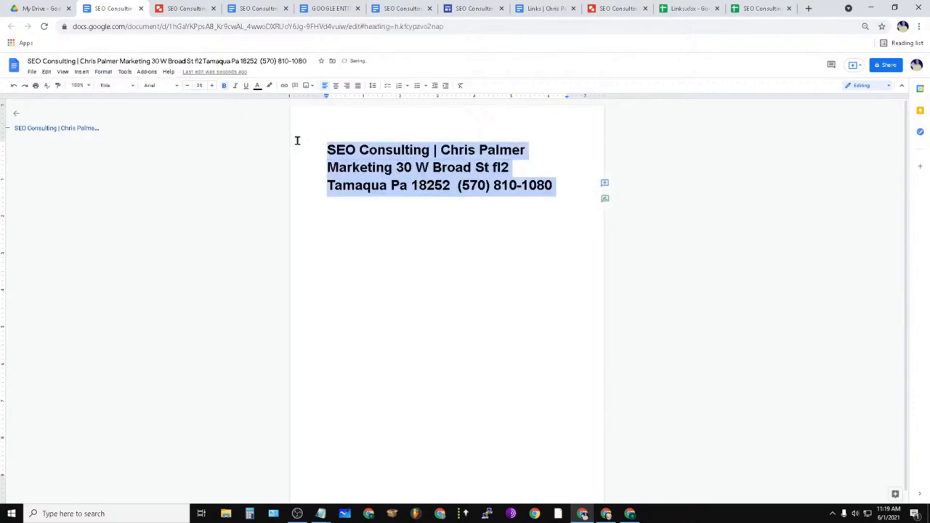
Step: Review the Super Docs checklist in the GOOGLE ENTITY DRIVE STACK TRAINING document
left_click(252, 8)
left_click(334, 8)
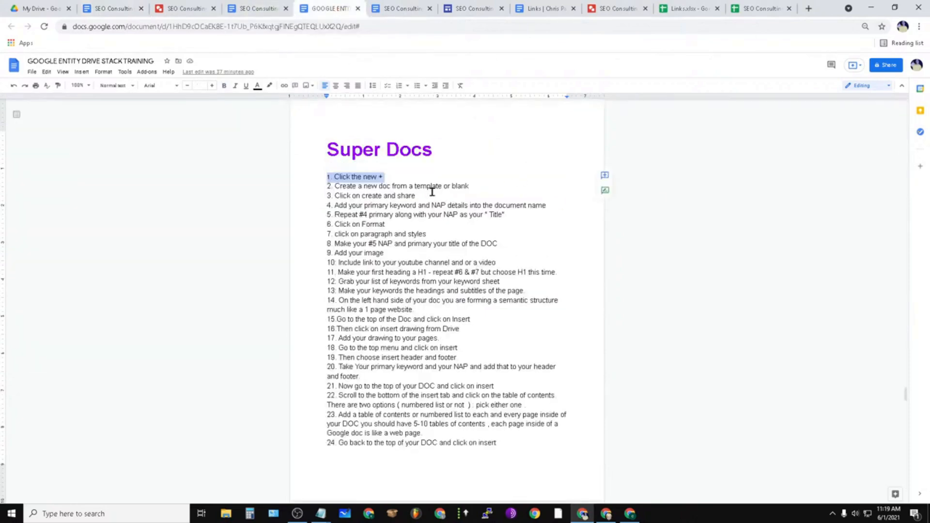
left_click(430, 204)
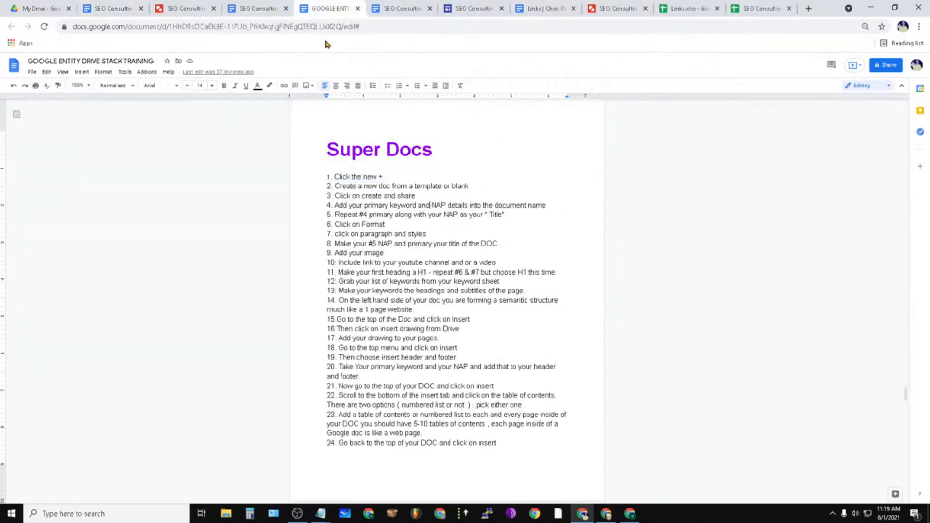
Step: Capture a rectangular screen snip of the LOVE SEO? header area on the Best SEO Consultants Google Site
left_click(259, 9)
left_click(472, 8)
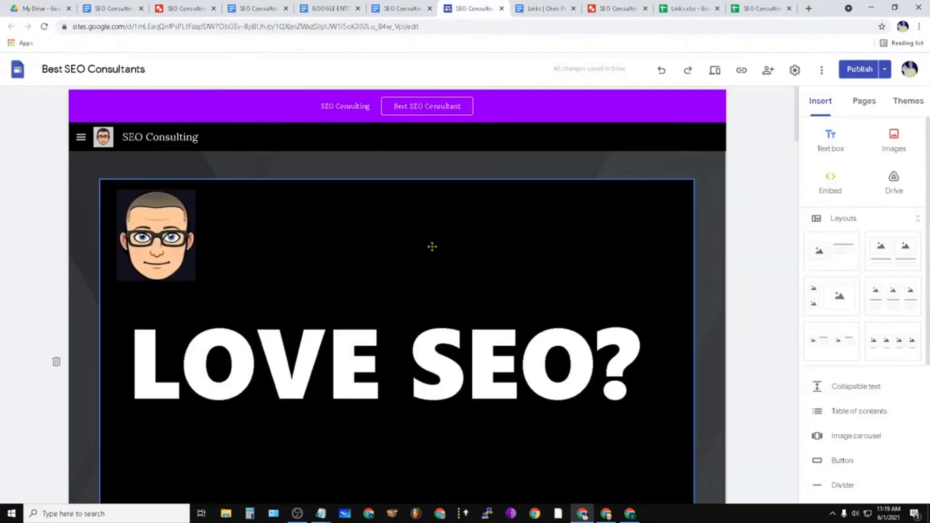
key("super+shift+s")
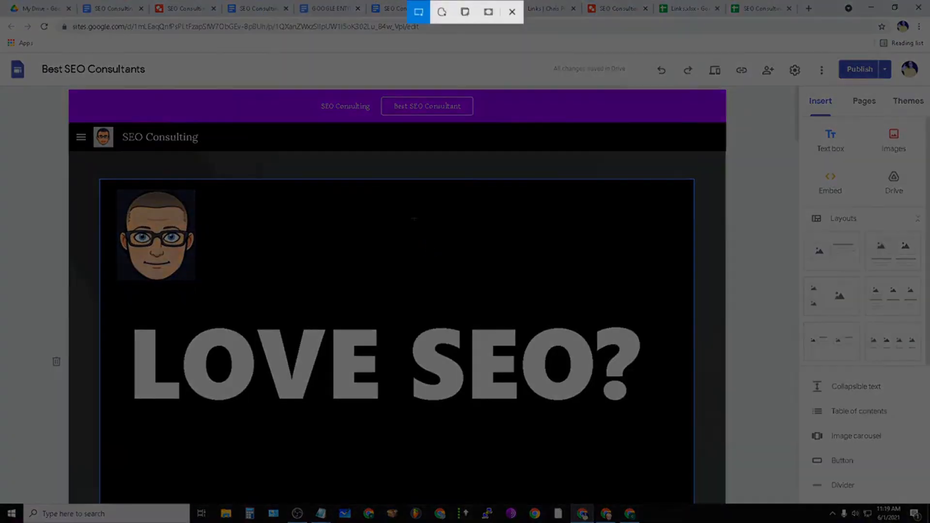
mouse_move(51, 111)
left_mouse_down()
mouse_move(127, 166)
mouse_move(264, 235)
mouse_move(683, 507)
mouse_move(697, 484)
left_mouse_up()
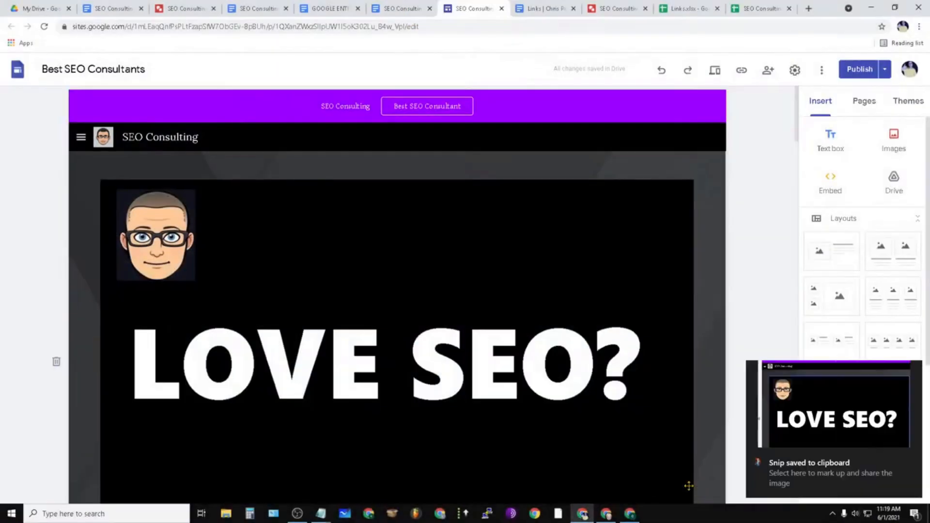
Step: Paste the snipped header image below the bold title in the new document and select it
left_click(276, 8)
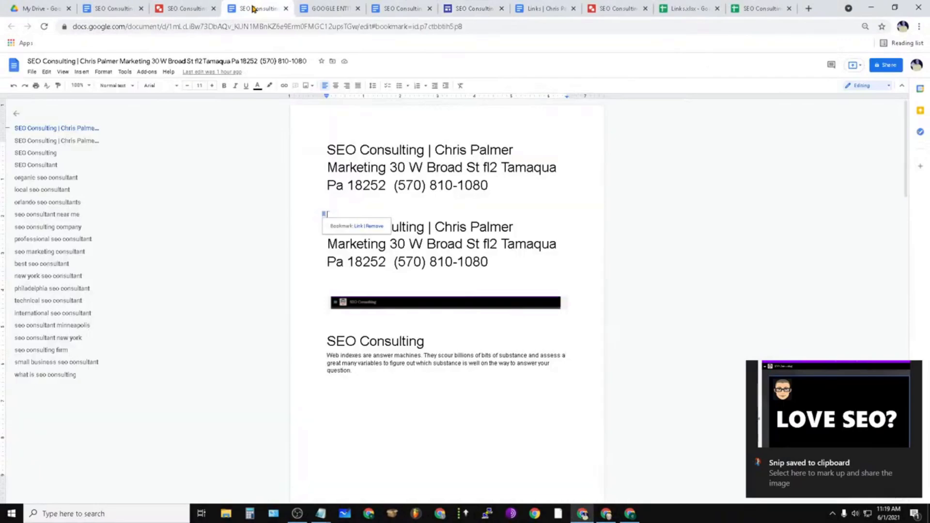
left_click(112, 9)
left_click(444, 247)
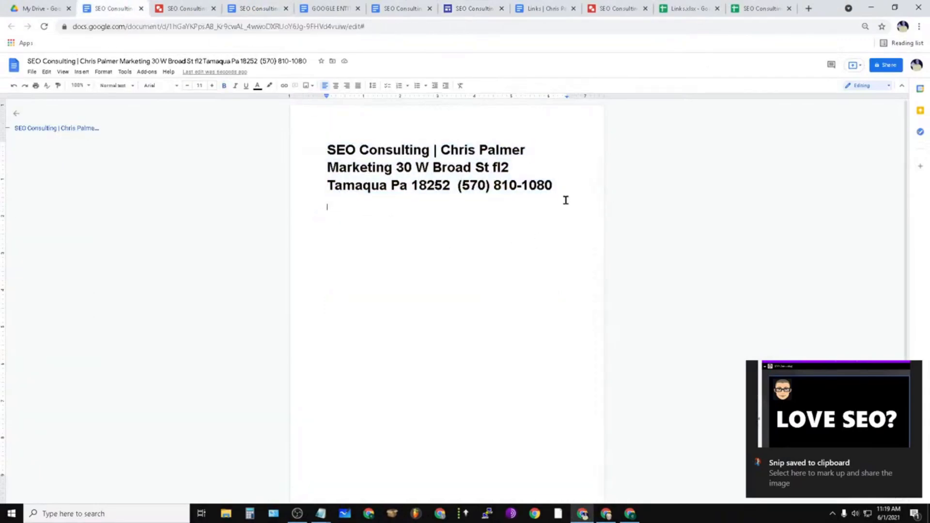
right_click(453, 256)
left_click(500, 291)
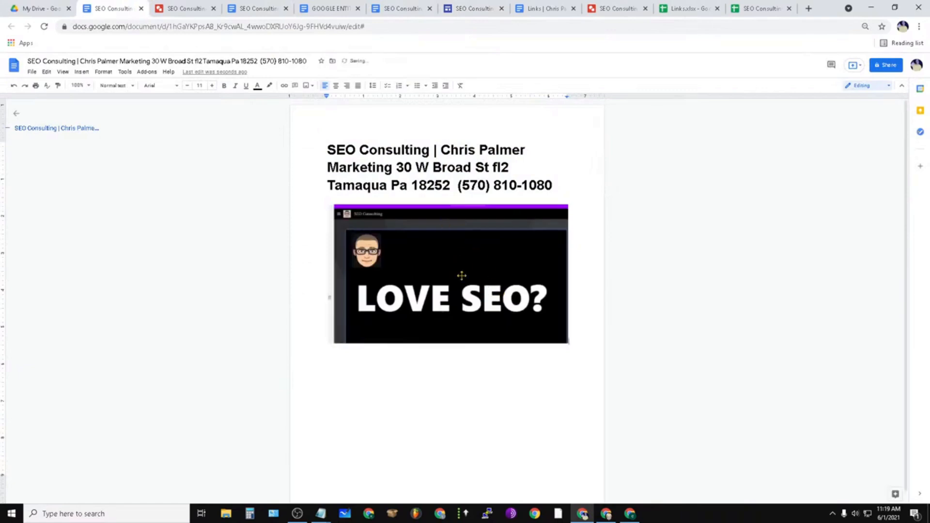
left_click(434, 288)
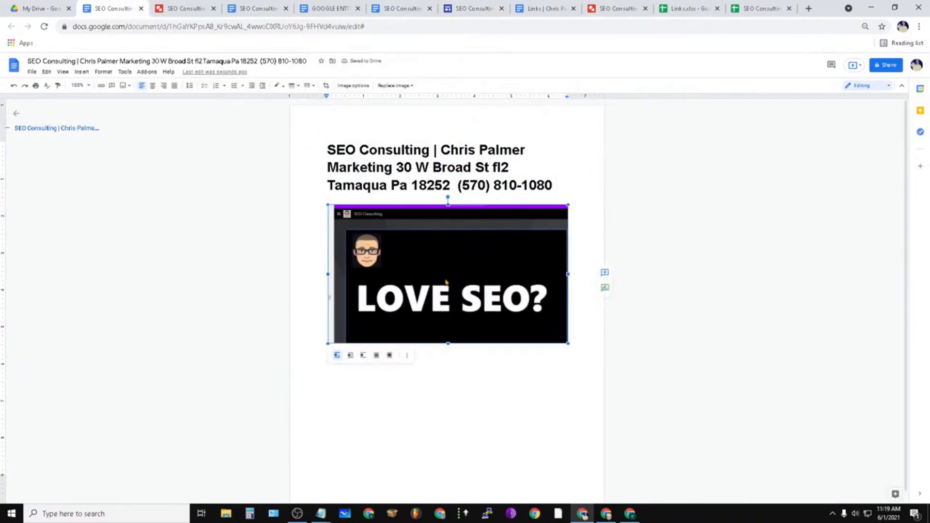
Step: Move the training document's browser tab next to the new document's tab and consult its Super Docs checklist
left_click_drag(329, 8, 182, 6)
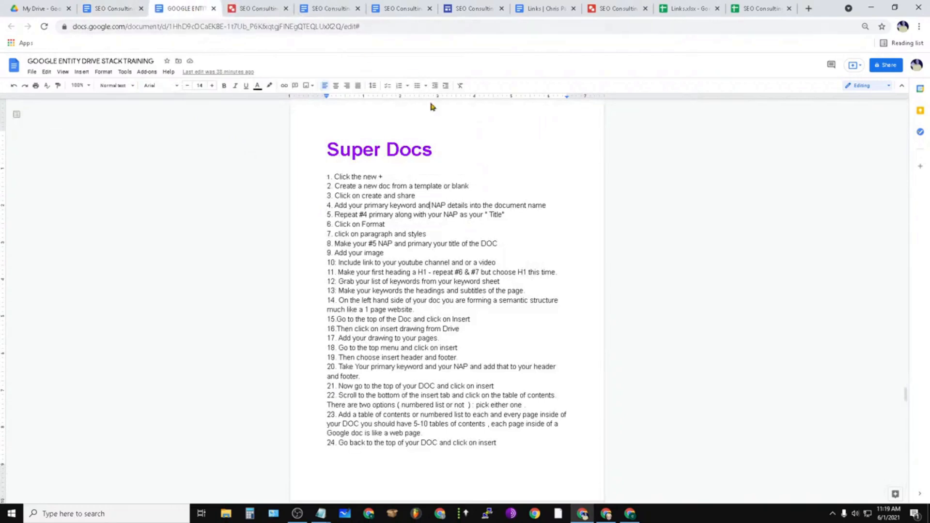
left_click(582, 195)
Step: Examine the linked LOVE SEO? image and the YouTube video link under the SEO Consultant heading in the existing document
left_click(393, 7)
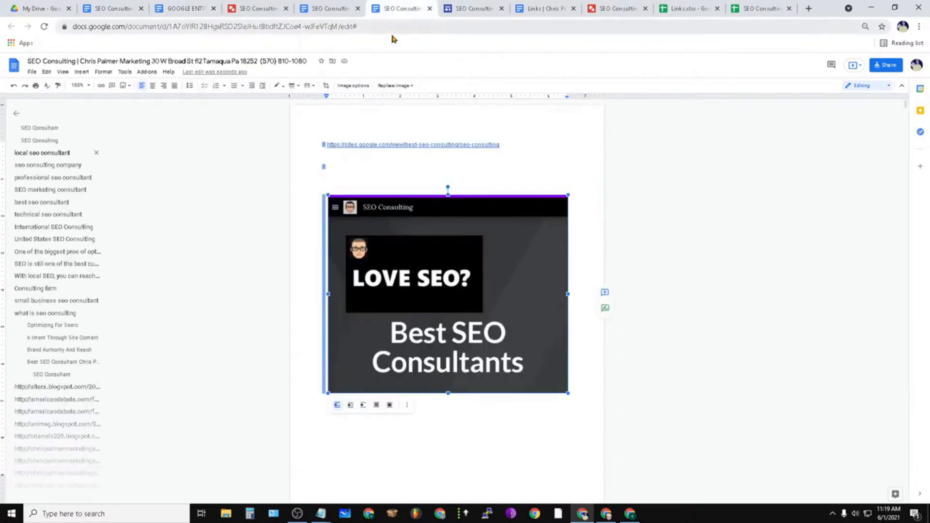
scroll(477, 298, "down", 6)
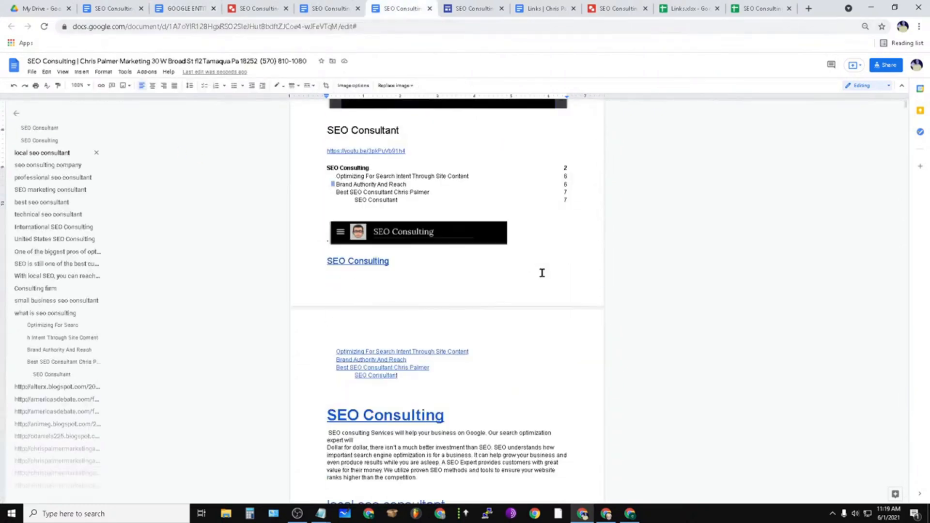
left_click(415, 155)
scroll(451, 242, "up", 6)
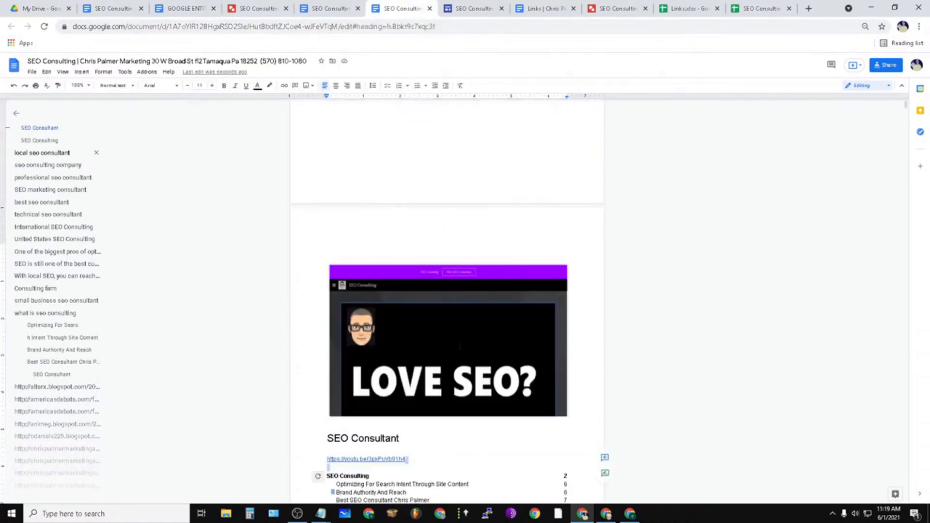
left_click(494, 323)
scroll(516, 293, "down", 6)
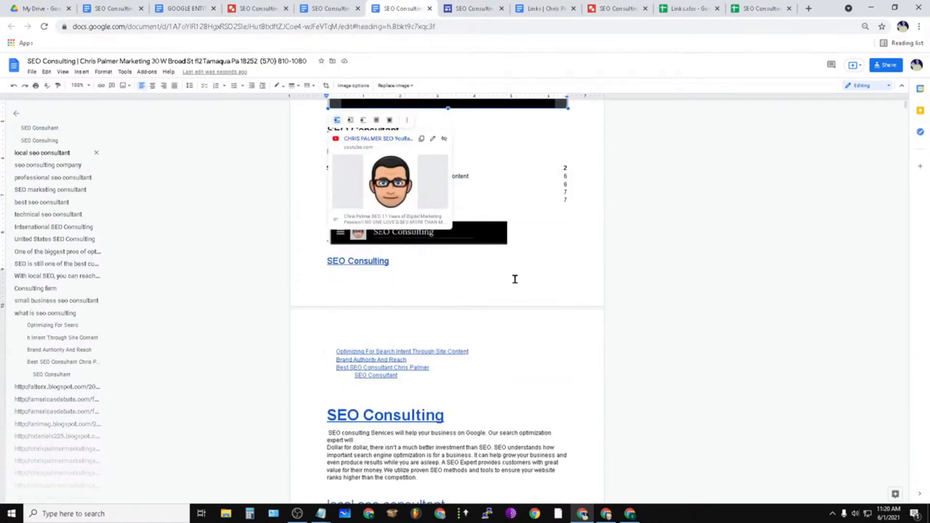
left_click(499, 284)
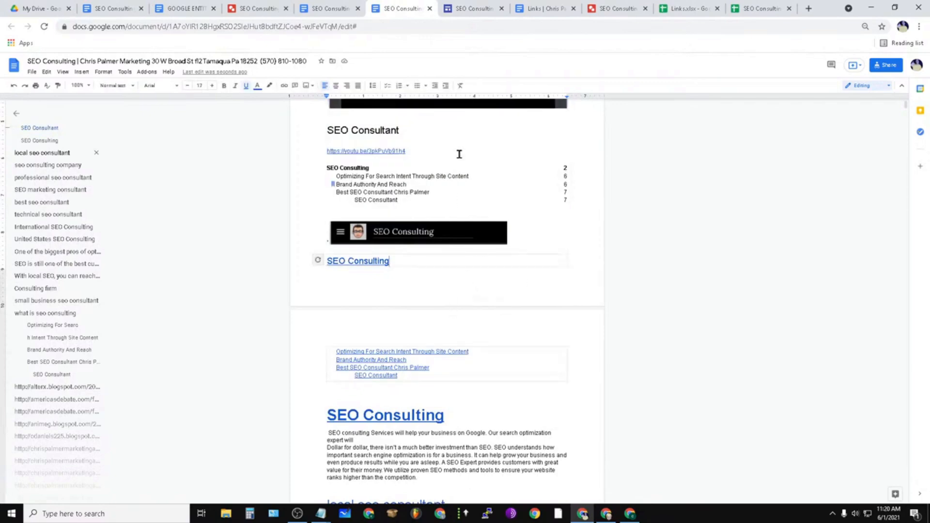
left_click_drag(426, 153, 329, 152)
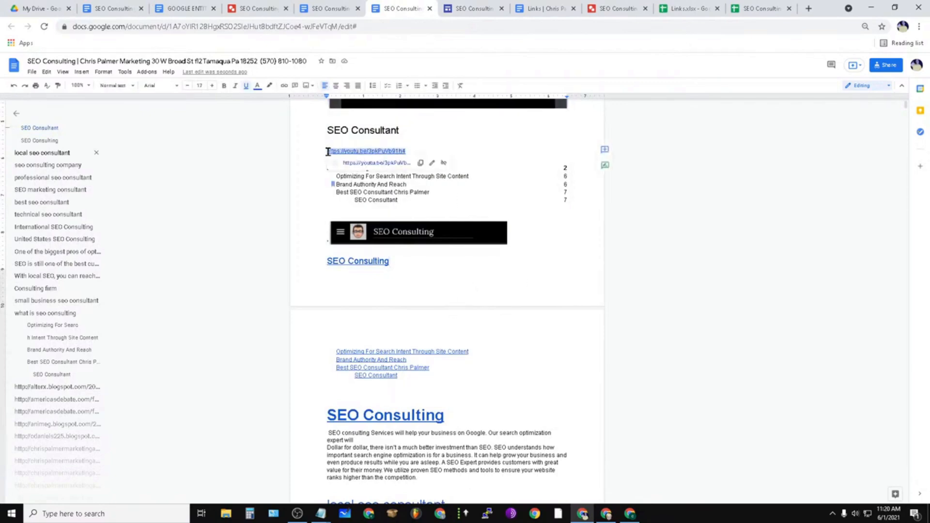
Step: Compare the LOVE SEO? header on the Best SEO Consultants Google Site with the image in the existing document
left_click(477, 9)
scroll(387, 228, "down", 3)
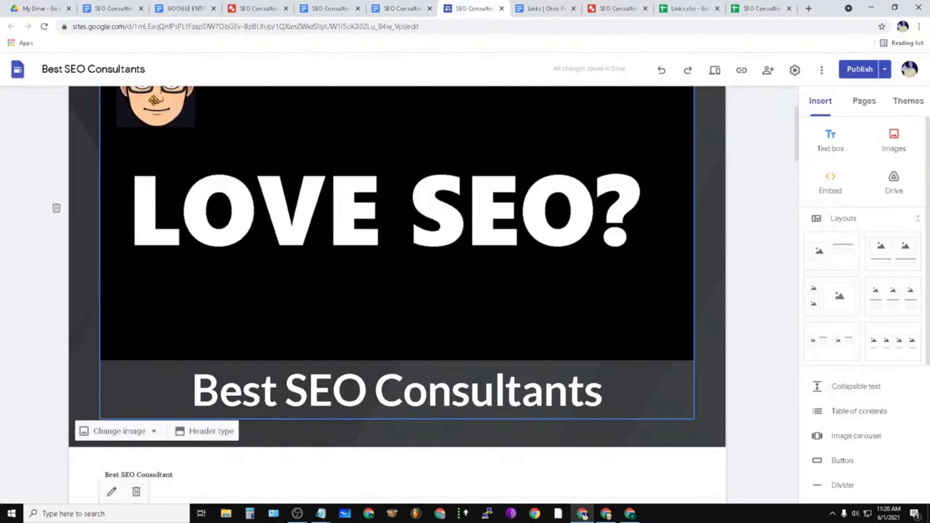
left_click(397, 8)
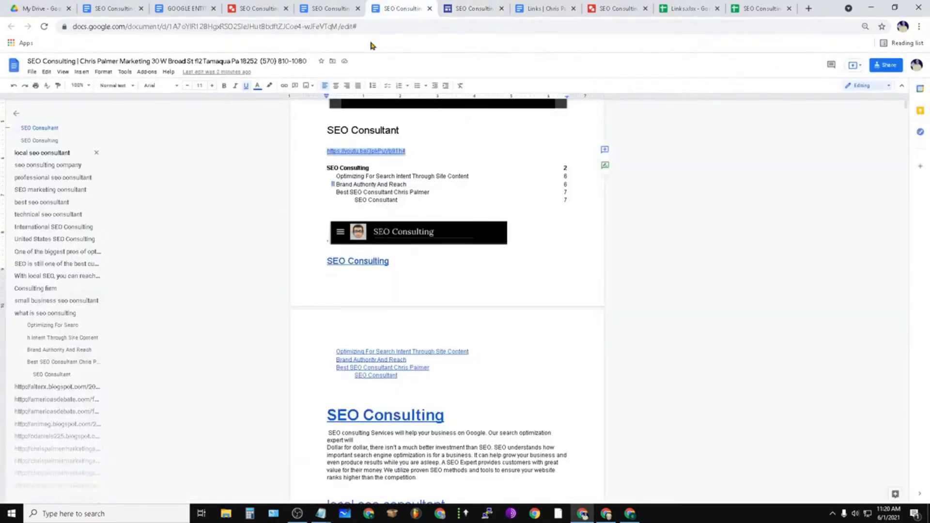
scroll(484, 286, "up", 6)
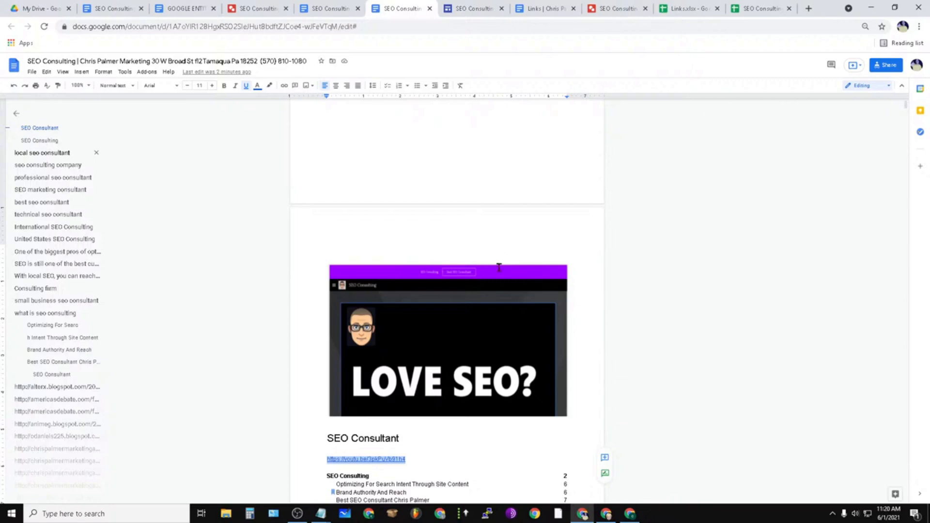
Step: Review the Super Docs checklist items on adding the image and making the first heading an H1
left_click(176, 8)
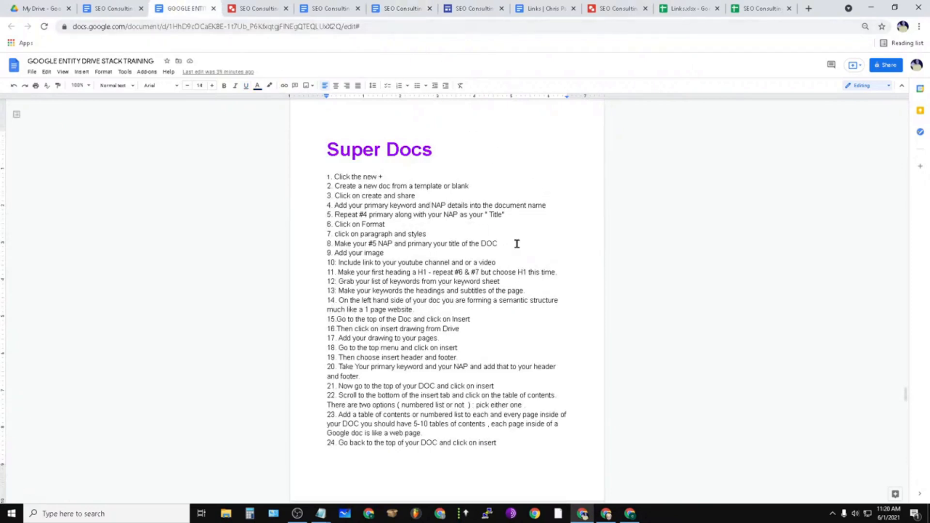
left_click_drag(373, 253, 481, 255)
left_click(335, 272)
left_click_drag(348, 271, 535, 272)
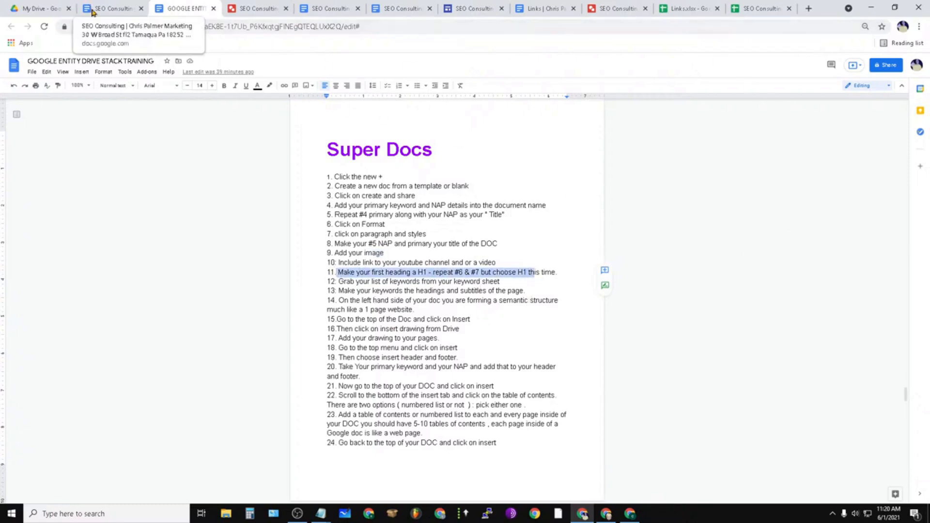
Step: Examine the existing SEO Consulting document's name, images and the headings on its first pages
left_click(329, 8)
left_click(409, 9)
key("ctrl+shift+Tab")
left_click(357, 8)
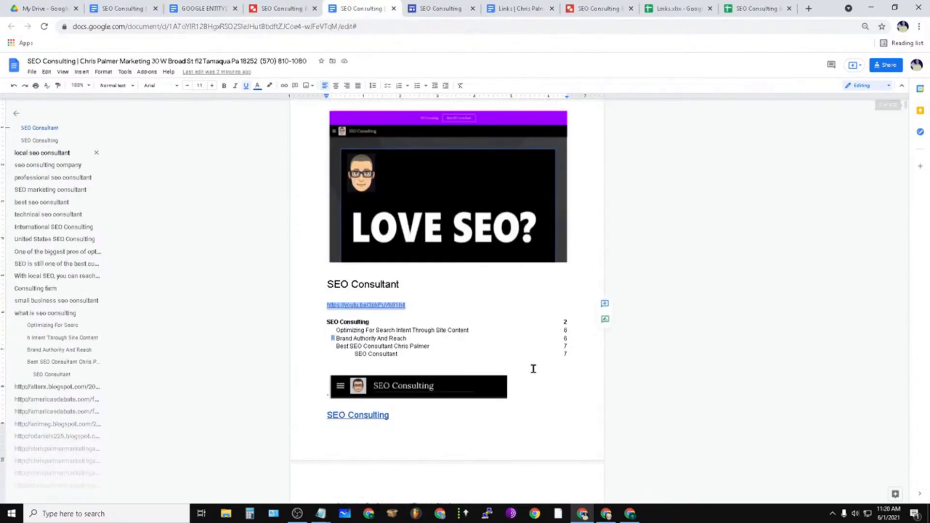
scroll(528, 358, "up", 8)
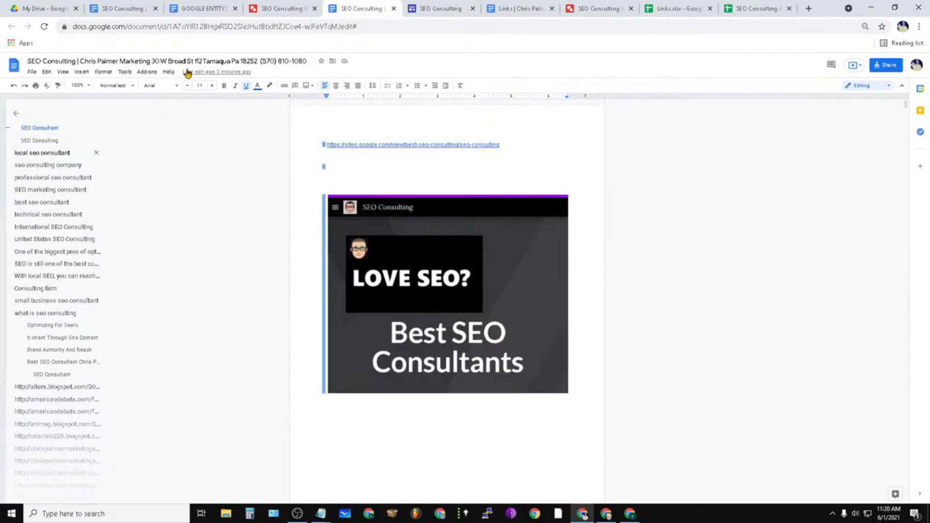
left_click(44, 61)
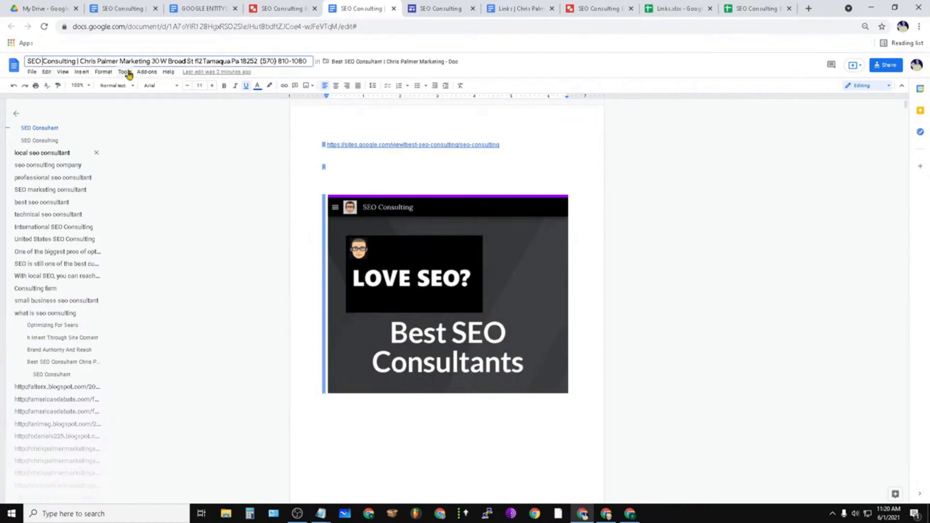
scroll(426, 333, "down", 6)
scroll(447, 268, "down", 8)
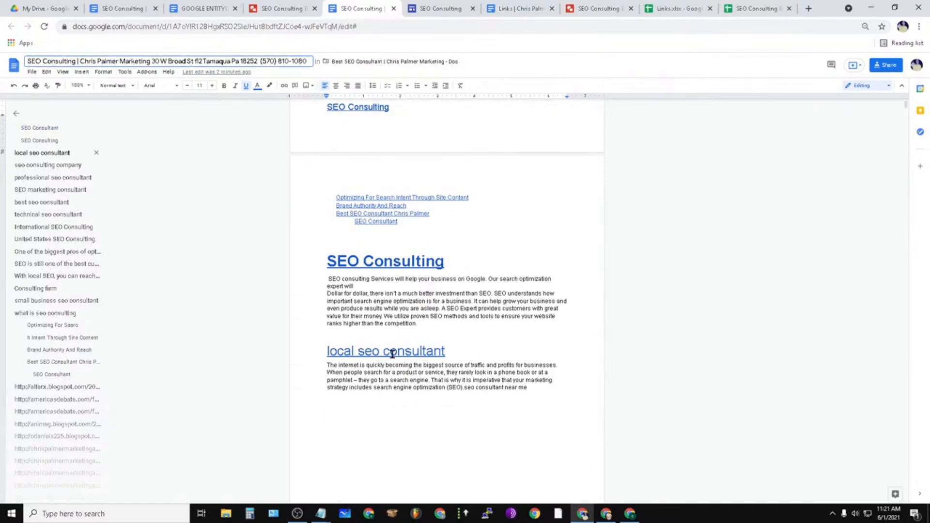
scroll(391, 353, "up", 6)
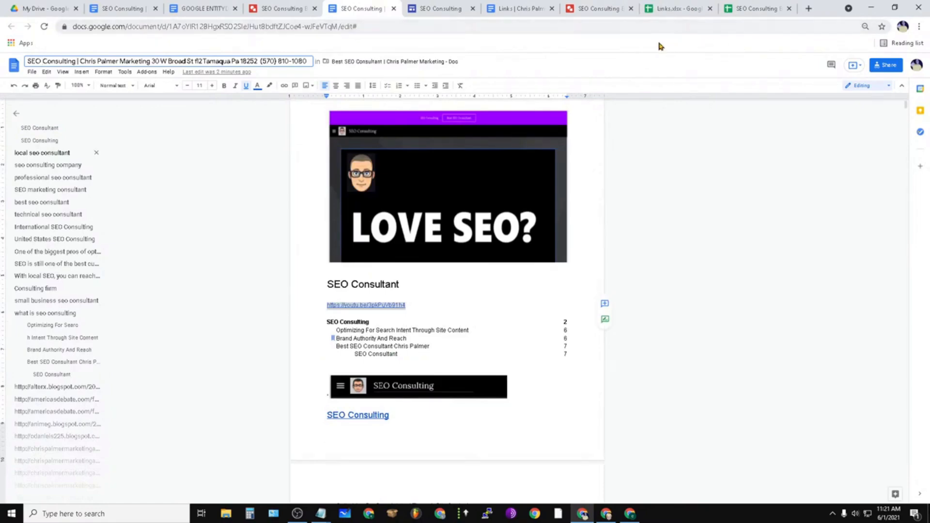
Step: Look up the primary keywords at the start of the SEO Consulting keyword spreadsheet
left_click(680, 10)
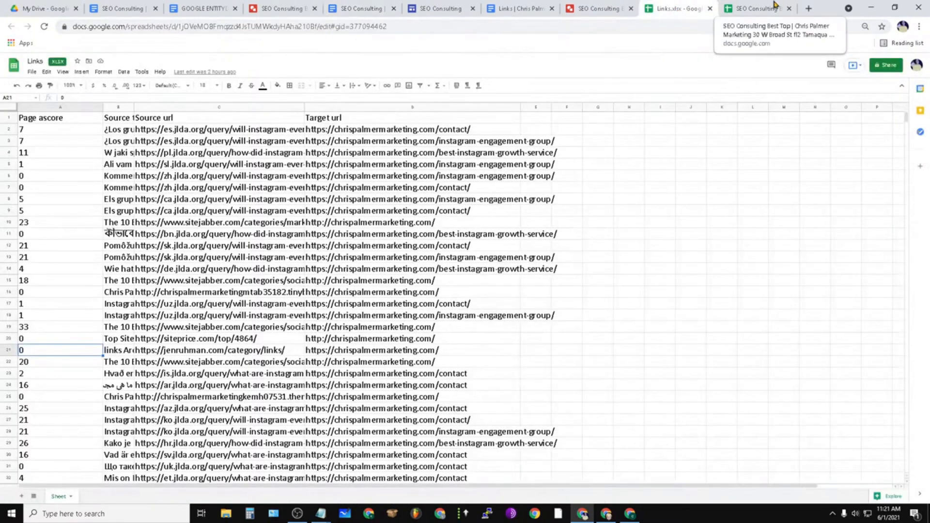
left_click(751, 11)
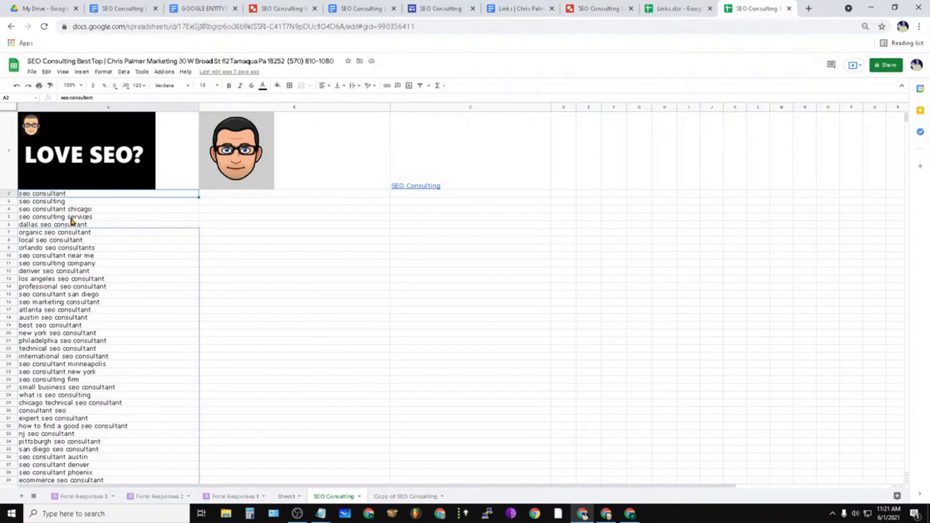
left_click(57, 203)
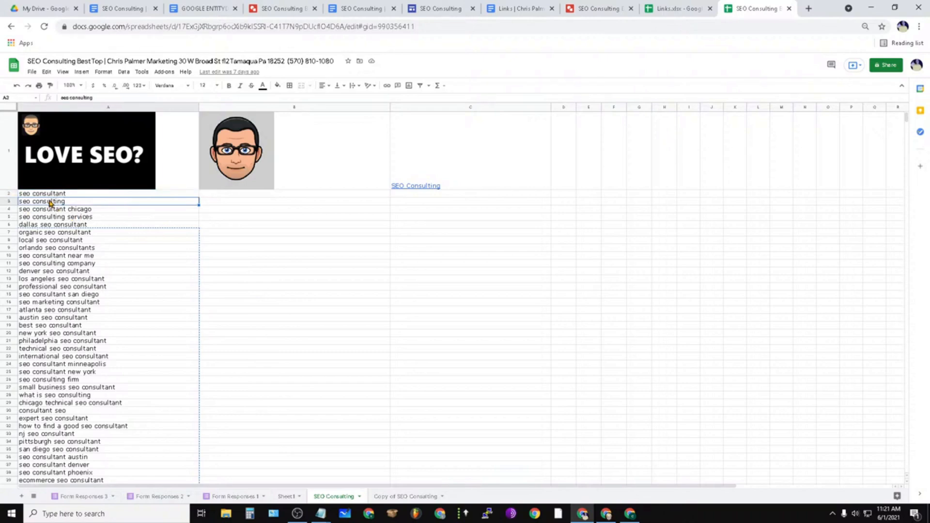
left_click(58, 188)
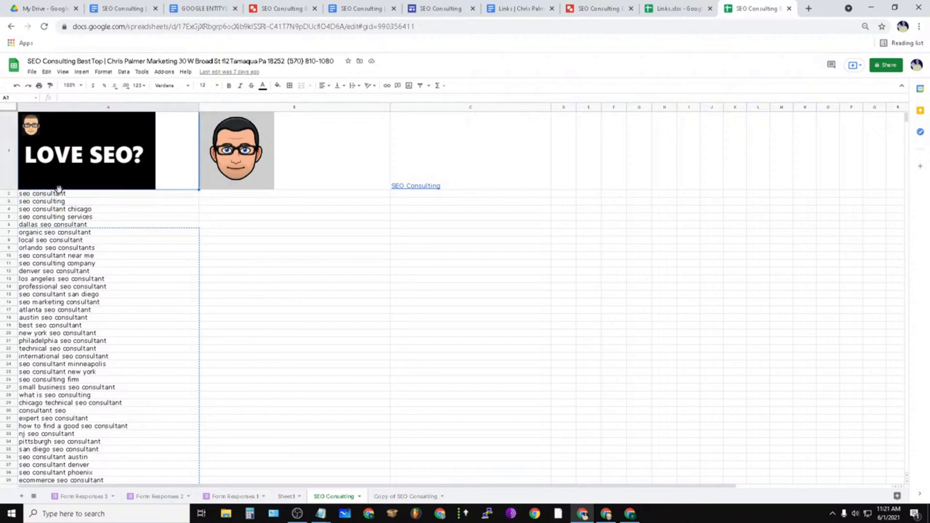
Step: Add the line "SEO Consultant" below the LOVE SEO? image in the new document, matching the existing document's first heading
left_click(203, 8)
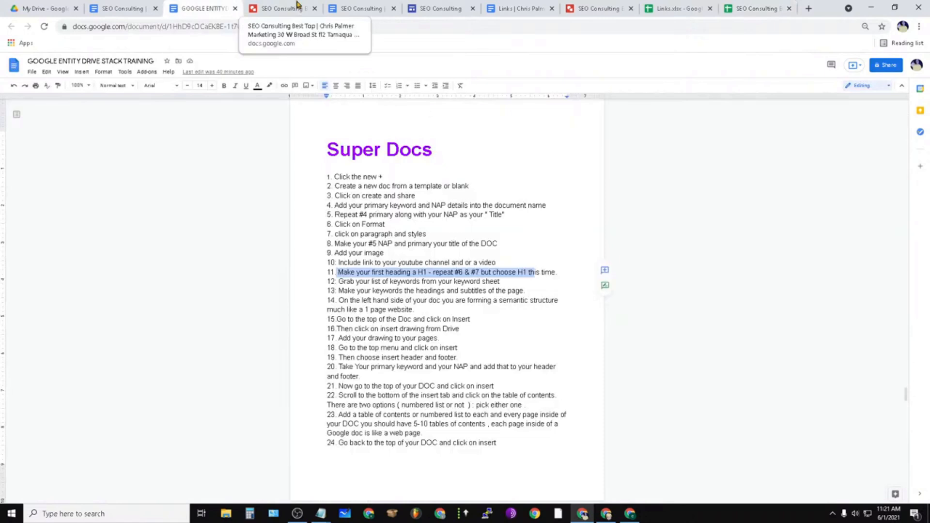
left_click(356, 8)
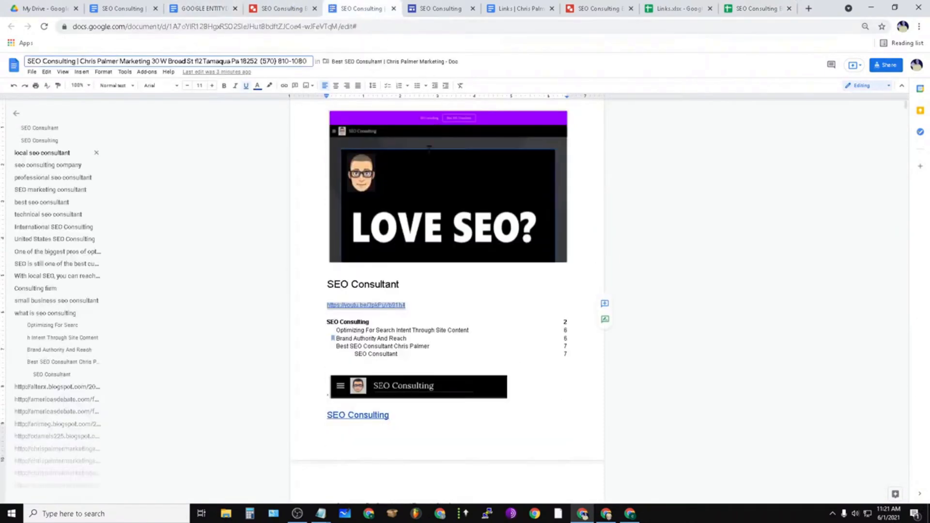
left_click_drag(408, 285, 328, 285)
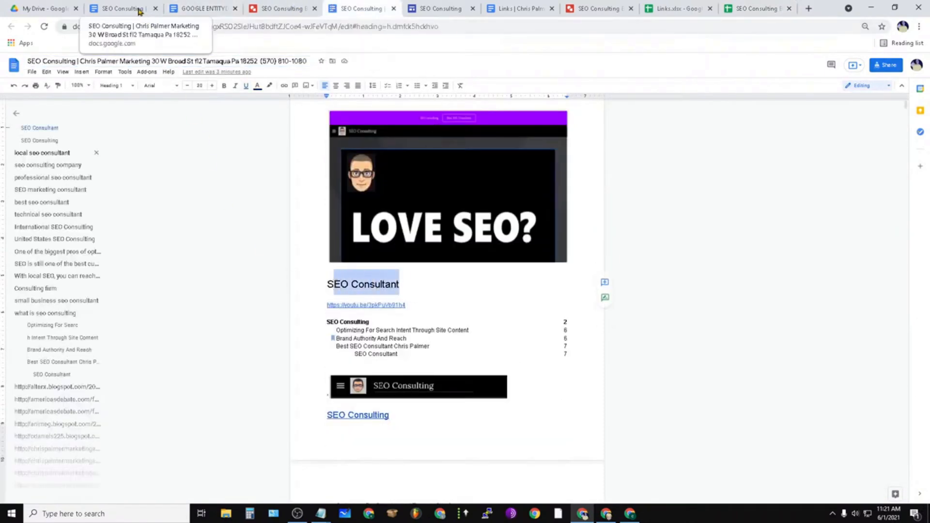
left_click(120, 8)
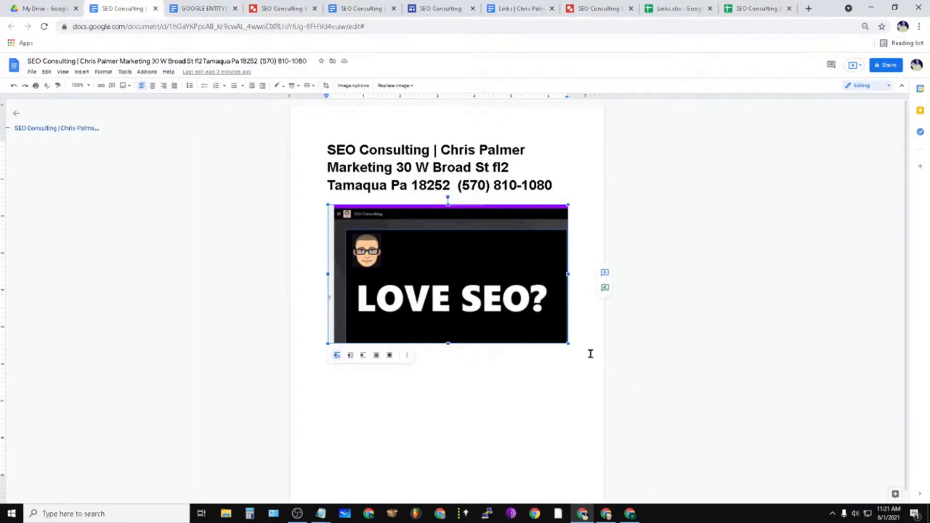
left_click(566, 408)
key("Return")
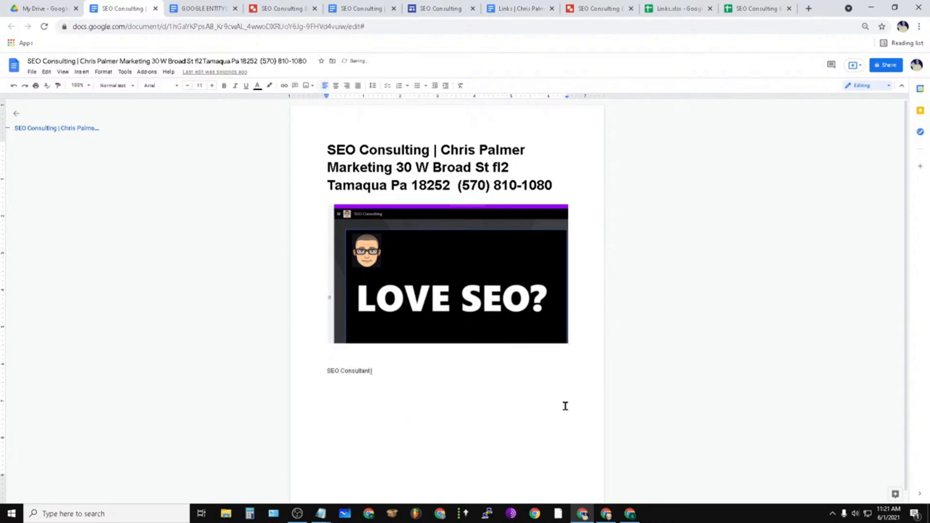
Step: Apply the Heading 1 paragraph style to the "SEO Consultant" line in the new document
double_click(364, 372)
triple_click(364, 372)
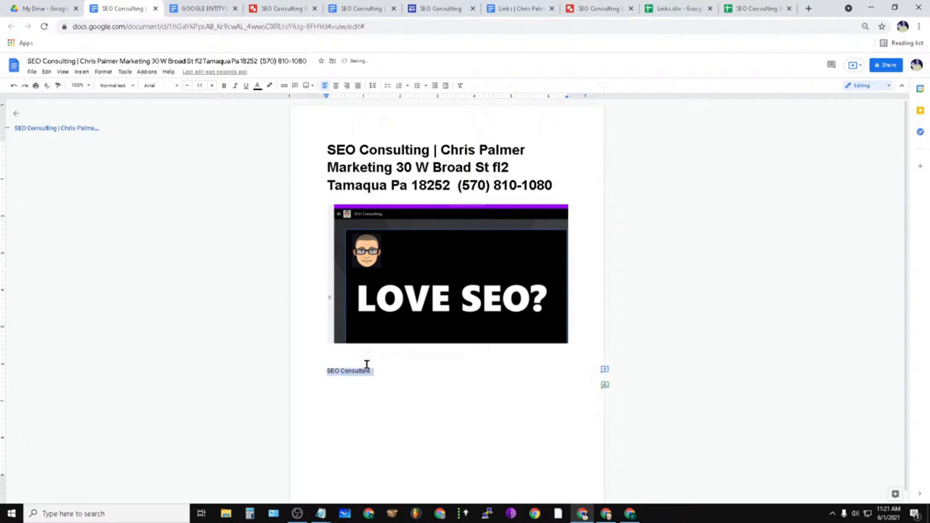
left_click(108, 77)
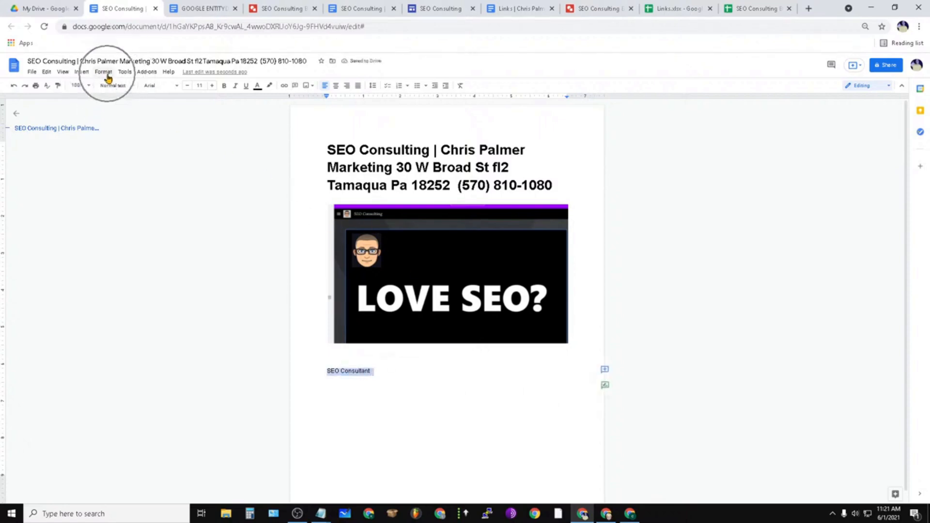
mouse_move(126, 97)
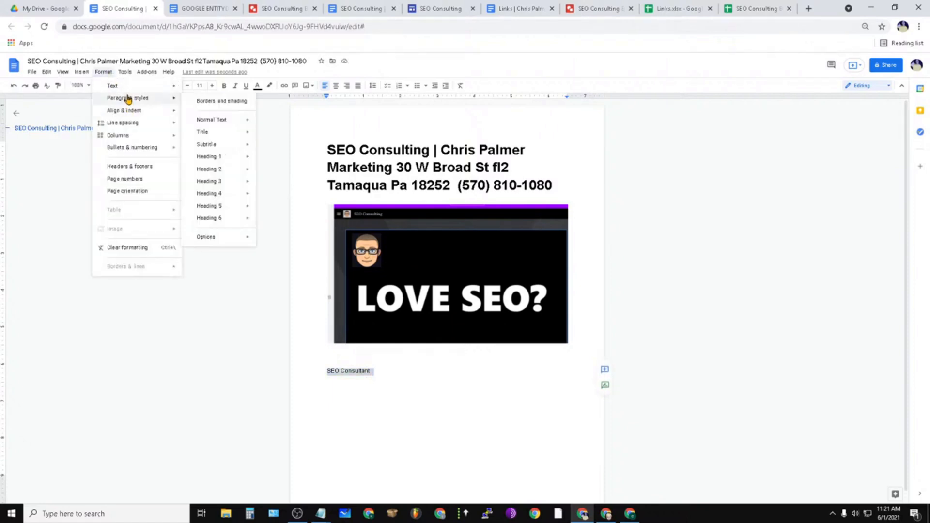
mouse_move(239, 156)
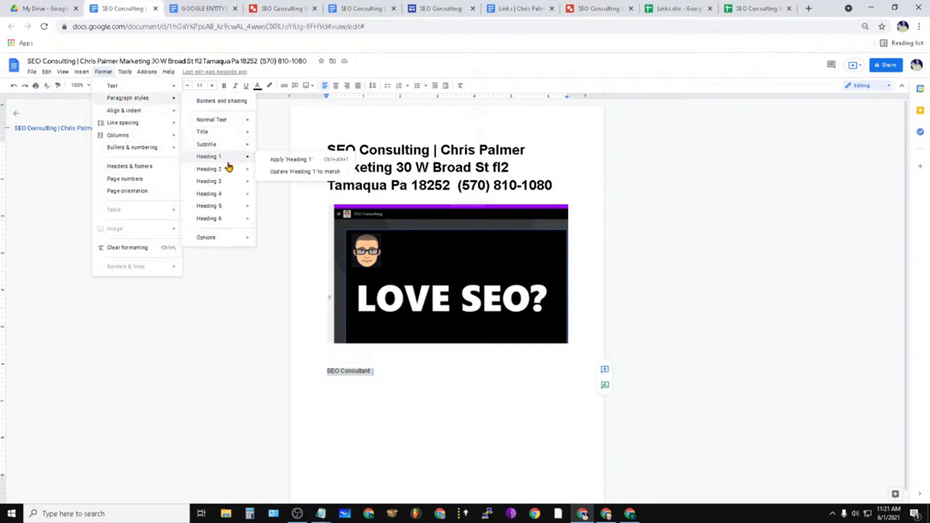
left_click(274, 160)
left_click(434, 376)
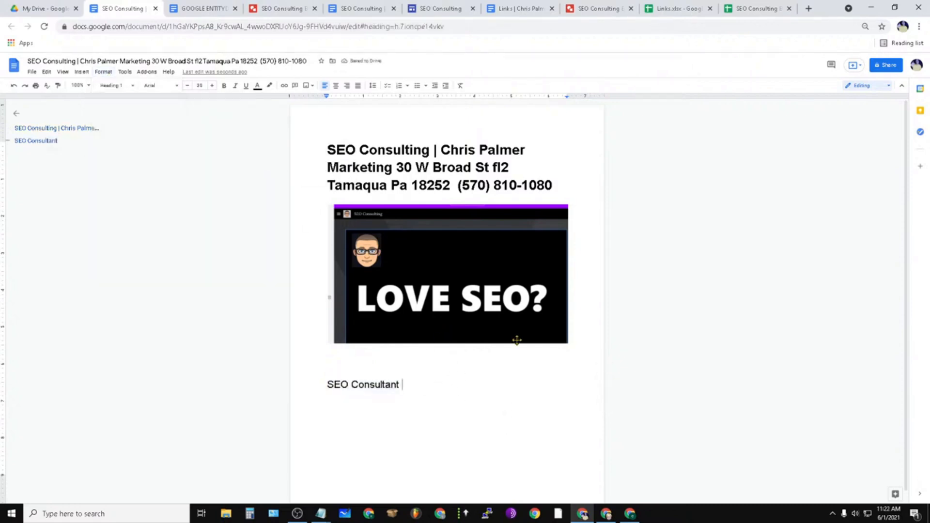
Step: Consult the checklist and keyword sheet, and examine how keywords are used as headings throughout the existing document
left_click(208, 8)
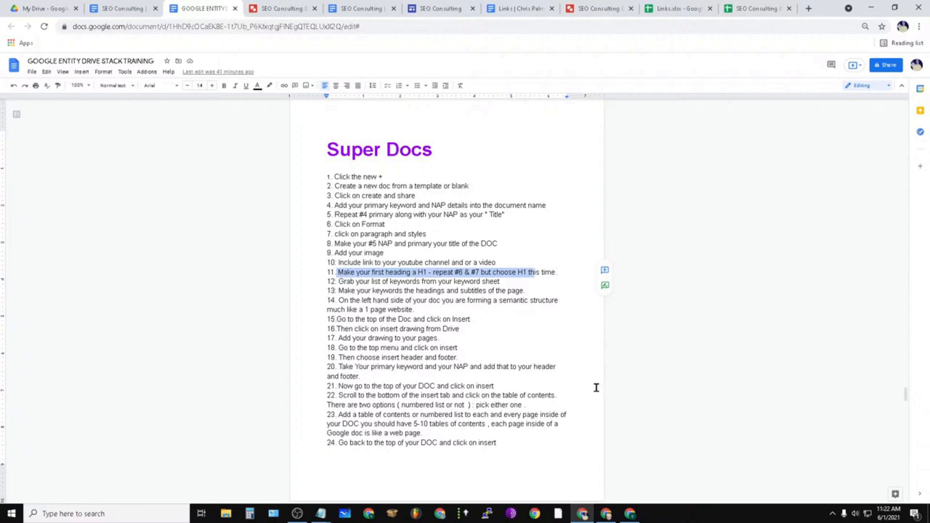
left_click(759, 10)
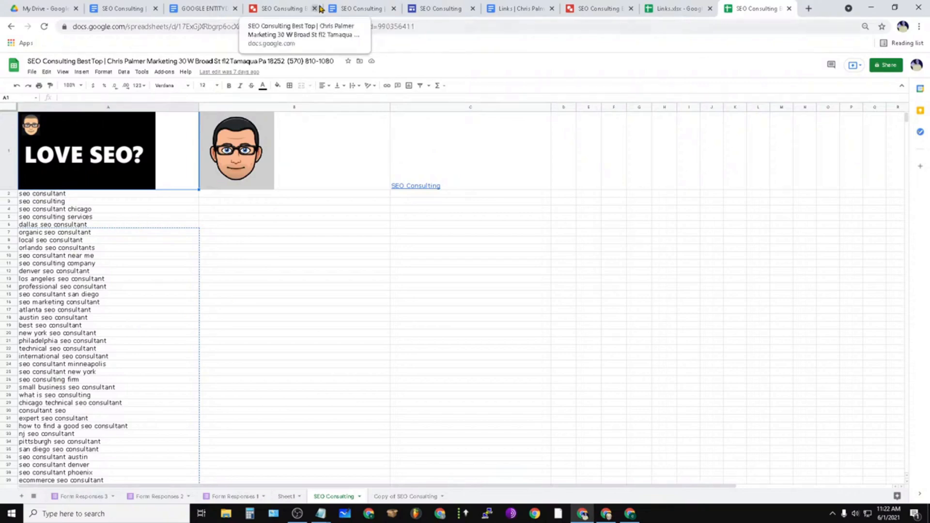
left_click(359, 9)
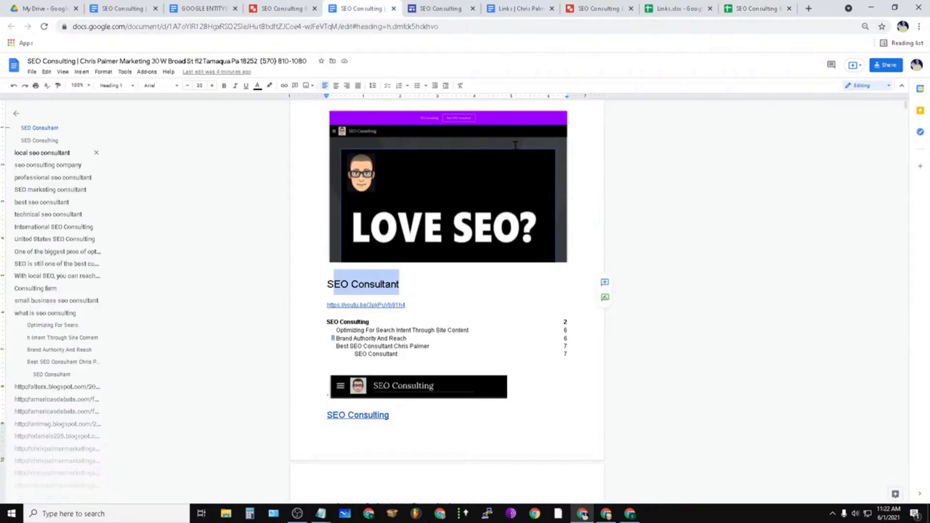
scroll(487, 328, "down", 6)
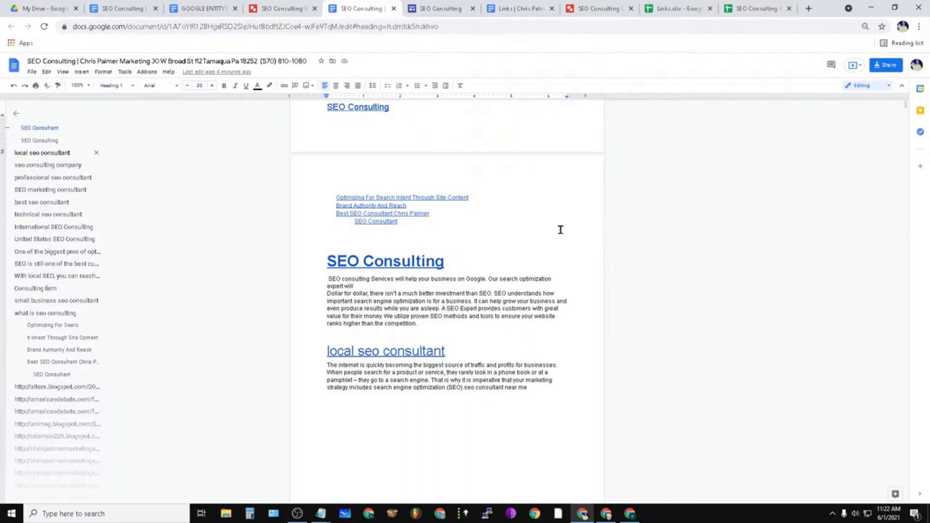
scroll(490, 276, "down", 3)
scroll(490, 211, "up", 3)
left_click_drag(465, 262, 348, 262)
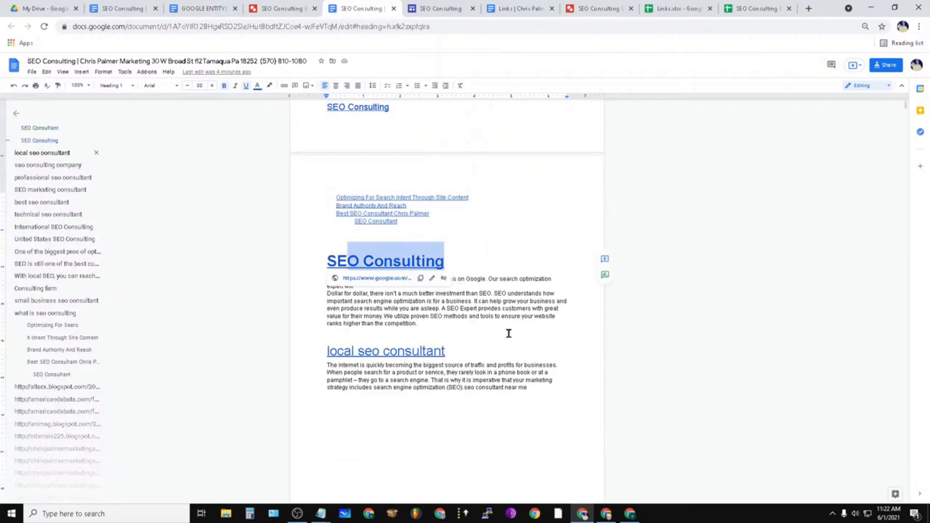
left_click_drag(463, 346, 385, 351)
scroll(442, 337, "down", 12)
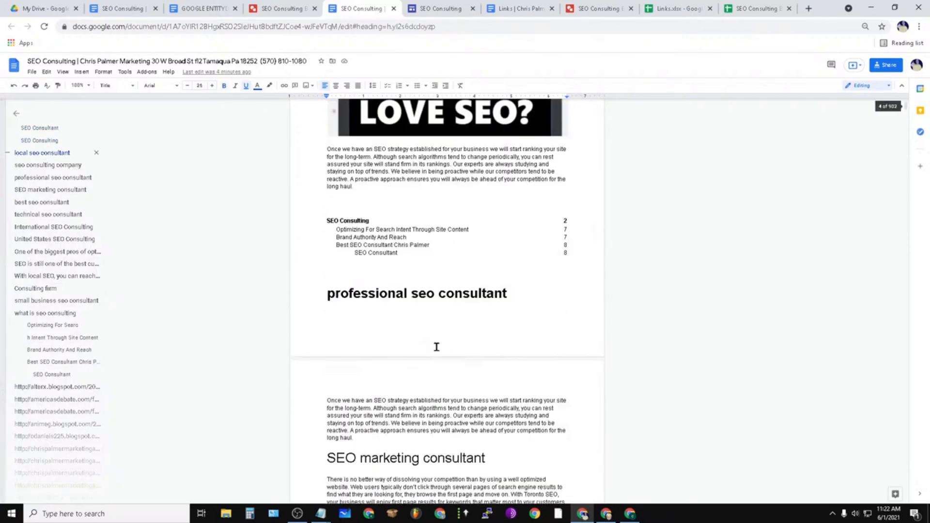
scroll(436, 349, "up", 6)
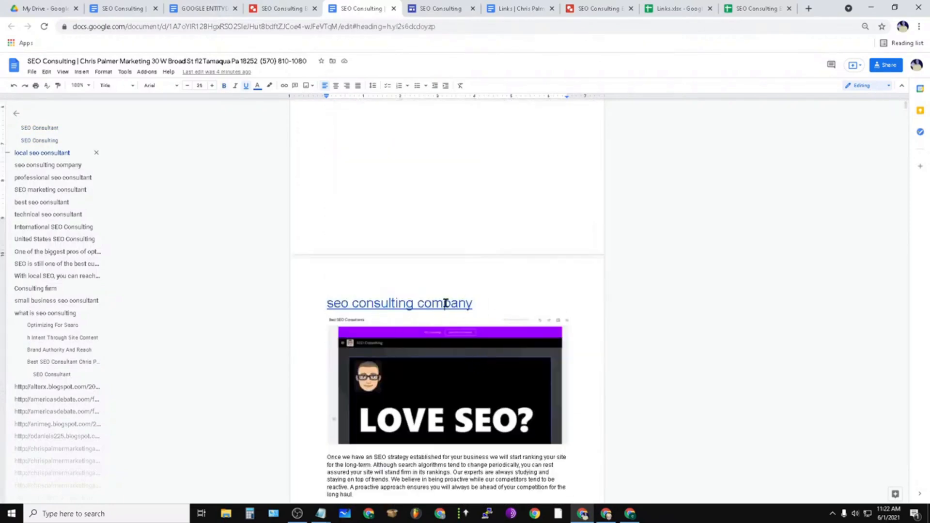
scroll(457, 307, "down", 3)
scroll(452, 399, "down", 6)
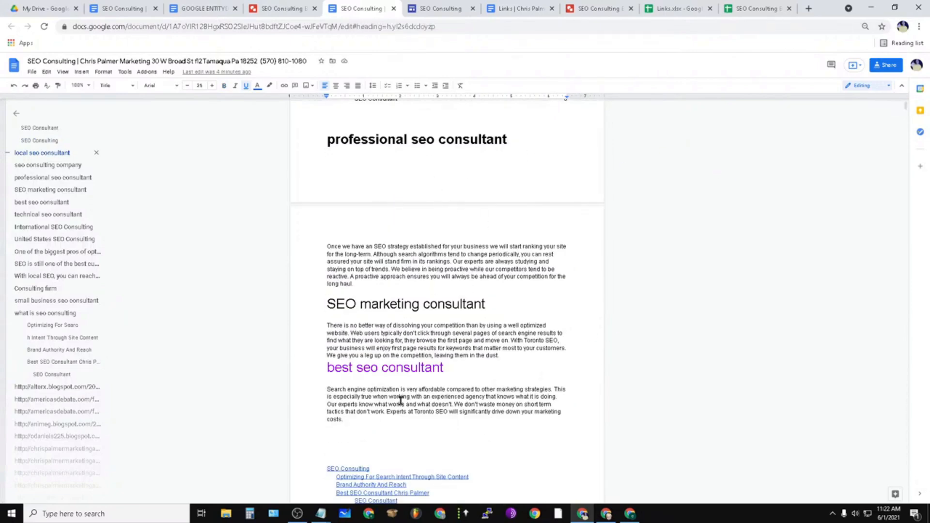
Step: Switch to the untitled Notepad window with the SEO keyword list and deselect its text
mouse_move(319, 517)
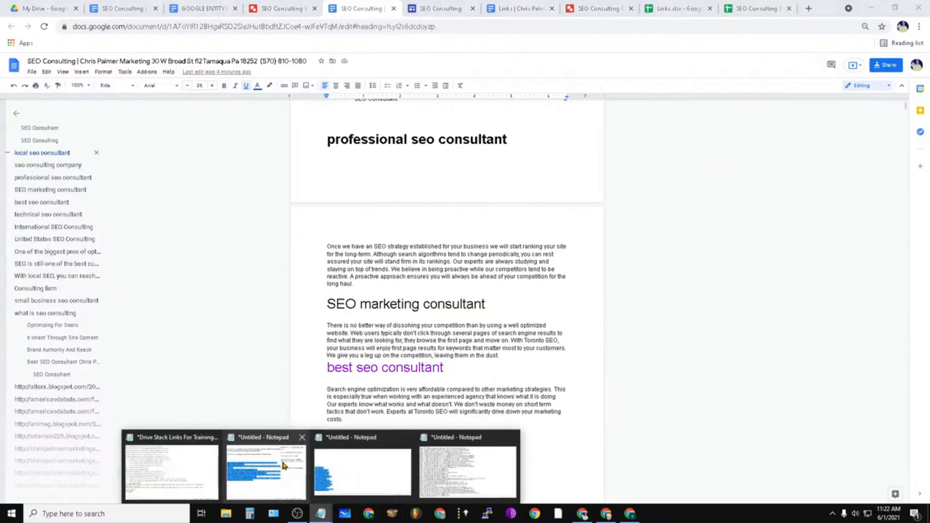
left_click(344, 440)
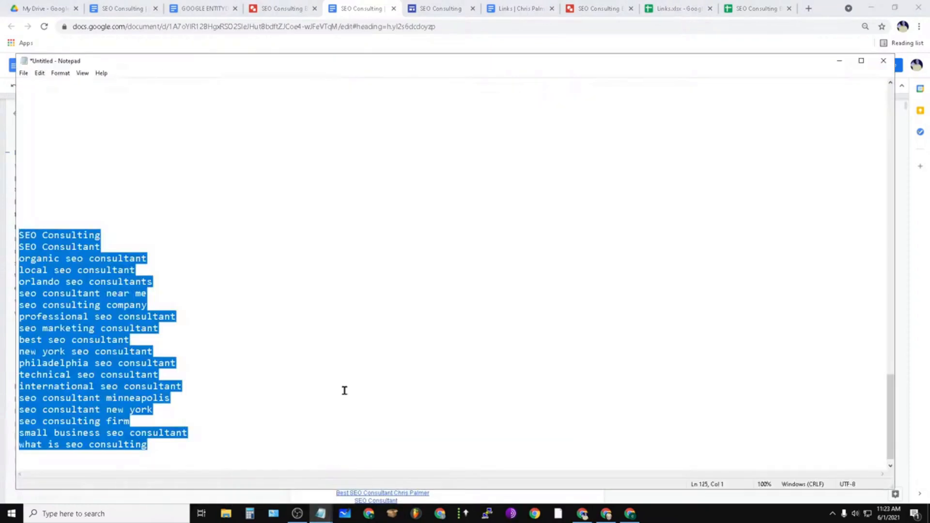
left_click(249, 292)
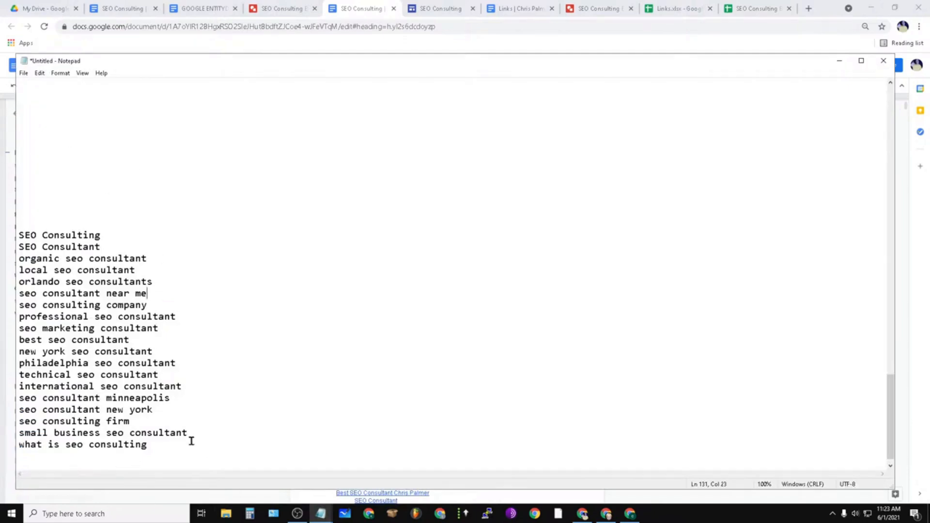
Step: Copy the whole keyword list from "SEO Consulting" to "what is seo consulting" in the untitled Notepad window, consulting the keyword sheet first
left_click_drag(186, 446, 20, 236)
left_click(790, 8)
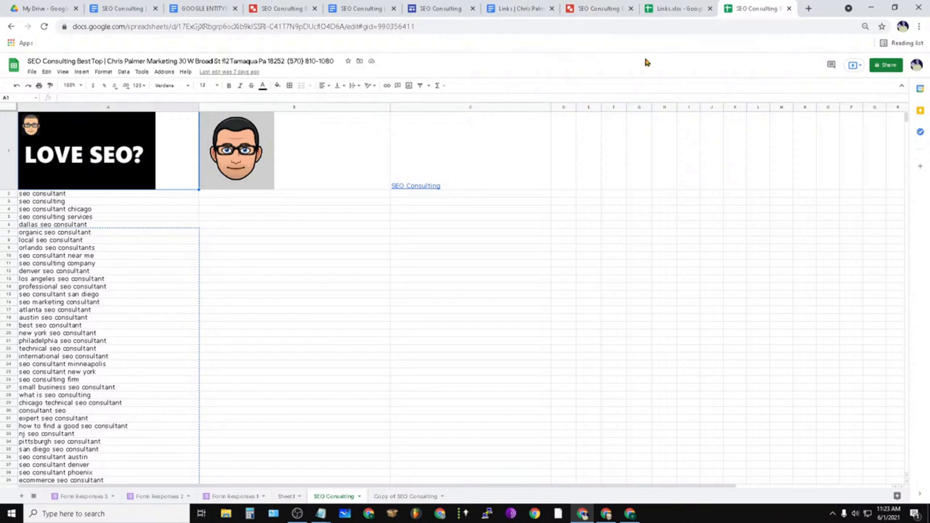
left_click(369, 8)
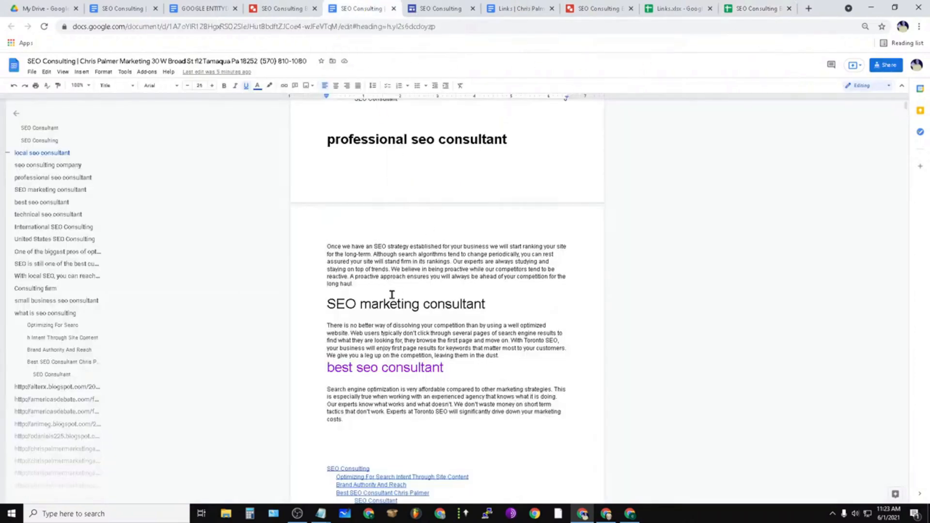
mouse_move(320, 513)
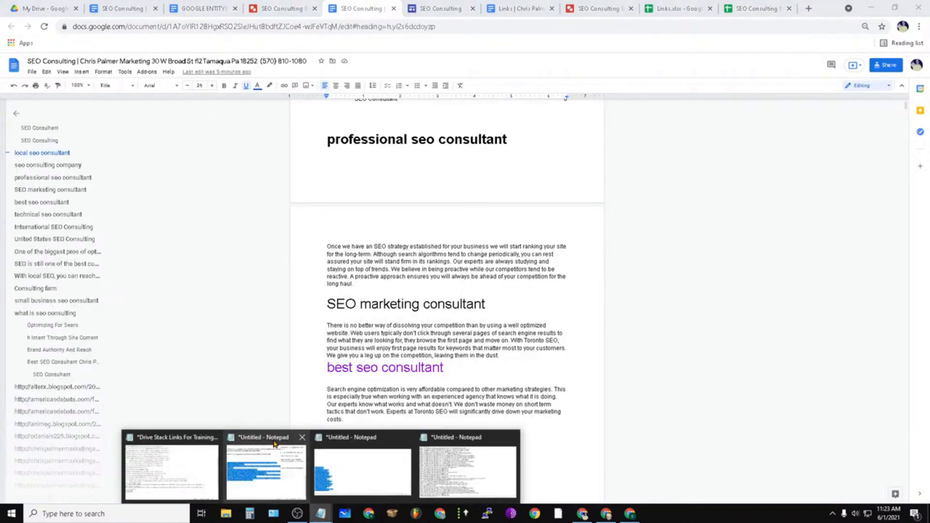
left_click(368, 431)
right_click(91, 355)
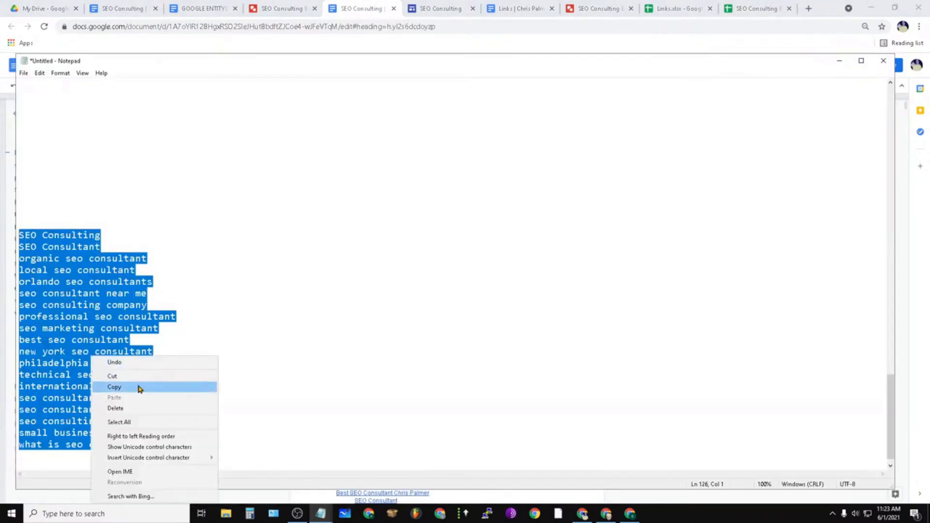
left_click(139, 386)
right_click(110, 312)
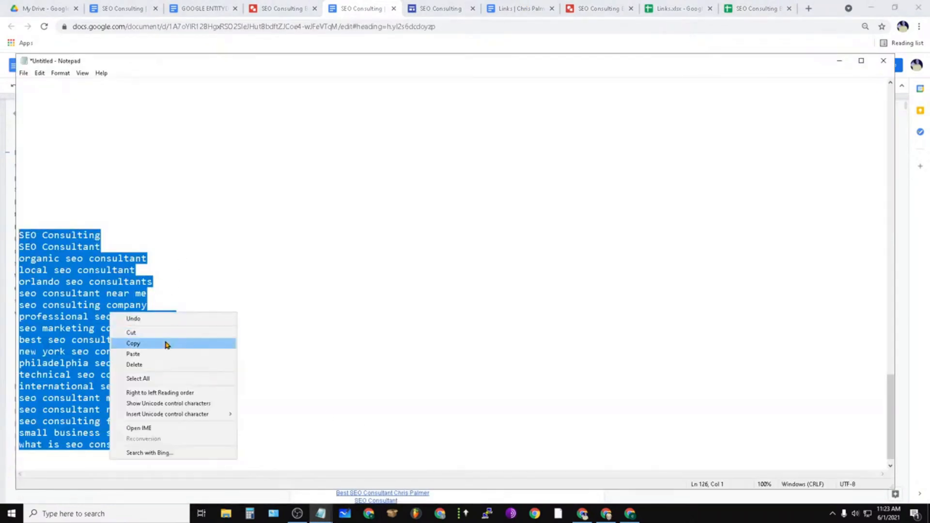
left_click(166, 342)
Step: Add blank lines below the "SEO Consultant" heading in the new document and paste the copied keyword list there
left_click(189, 7)
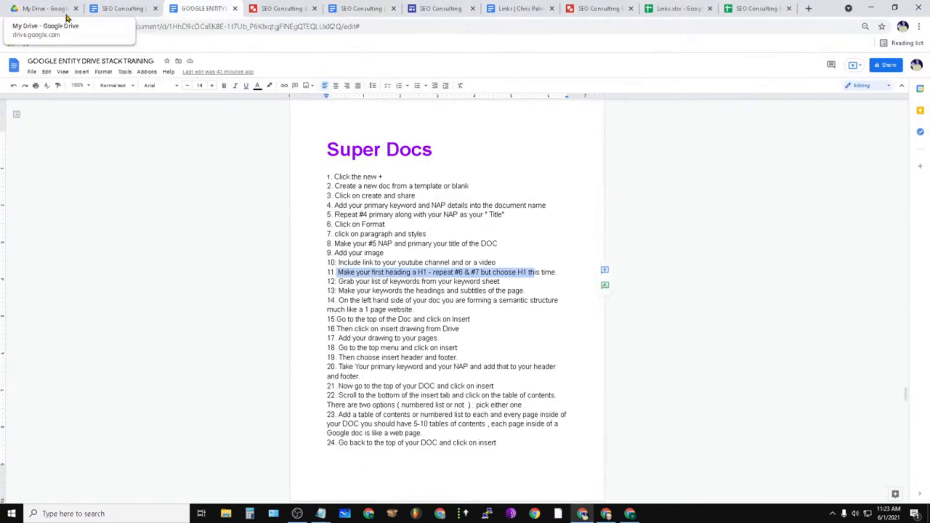
left_click(121, 8)
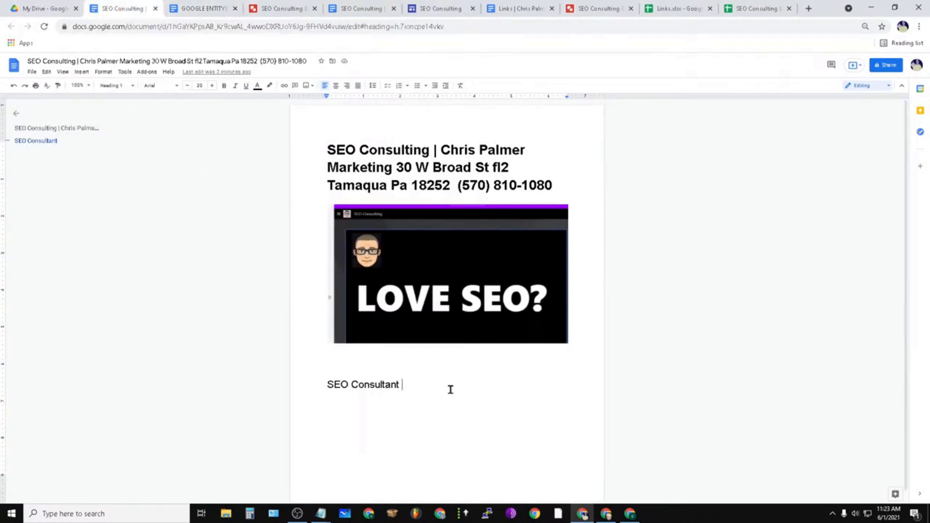
key("Return")
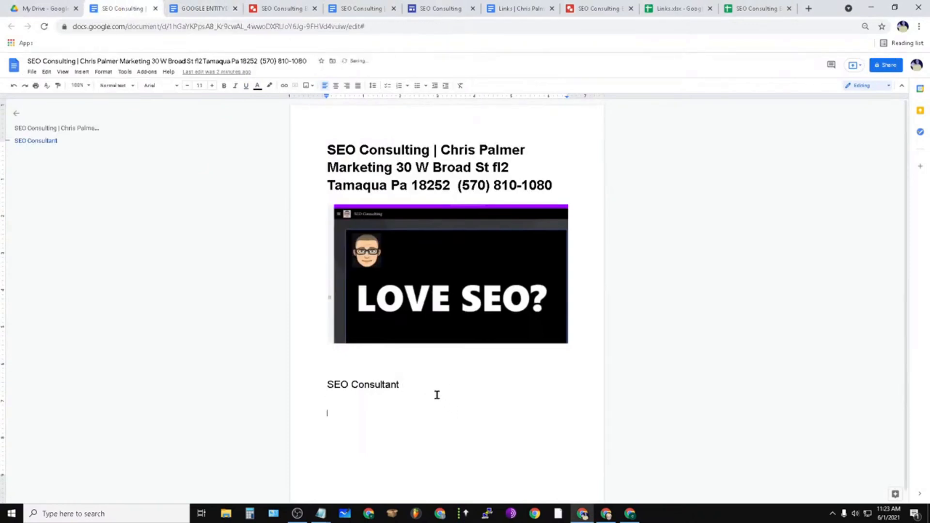
triple_click(367, 385)
left_click(422, 380)
key("Return")
scroll(466, 408, "down", 1)
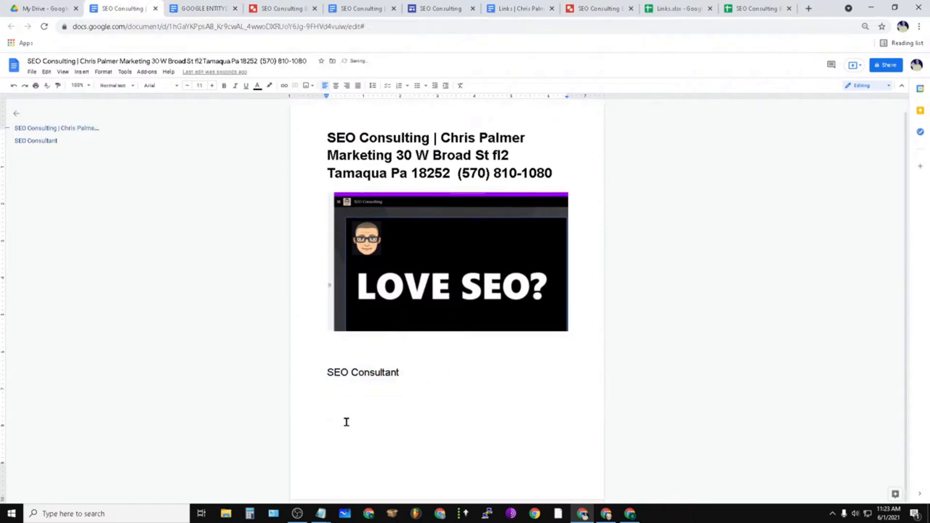
right_click(344, 423)
left_click(380, 320)
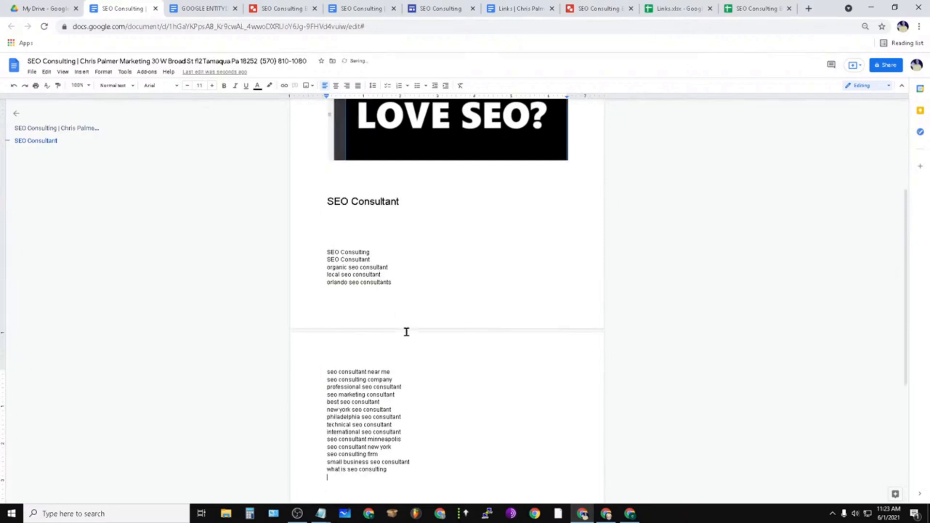
Step: Apply the Title paragraph style to all pasted keywords, from "SEO Consulting" to "what is seo consulting", and look through the restyled list
left_click_drag(387, 470, 317, 253)
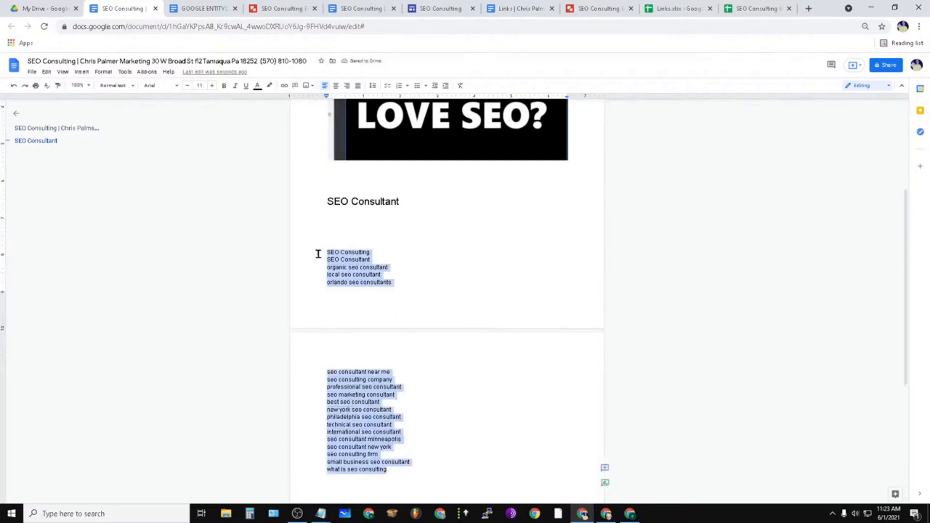
left_click(103, 75)
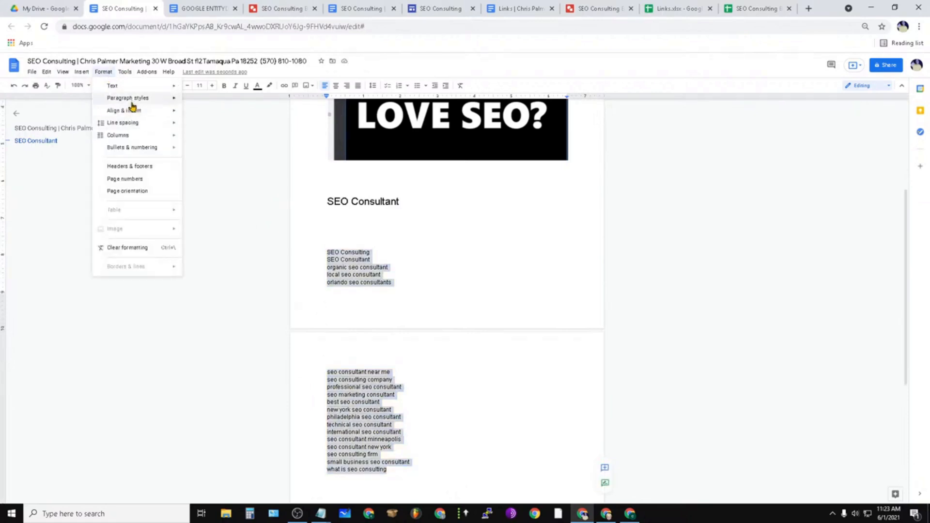
mouse_move(125, 102)
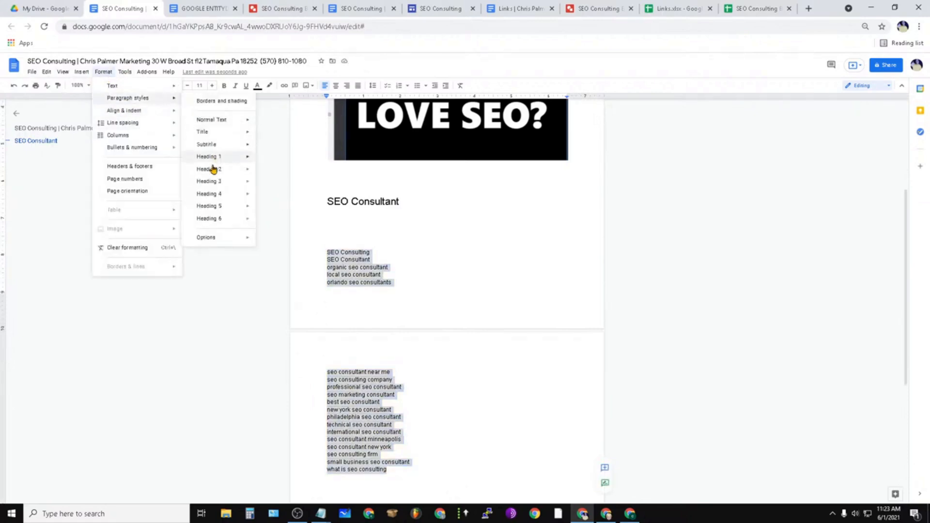
mouse_move(210, 136)
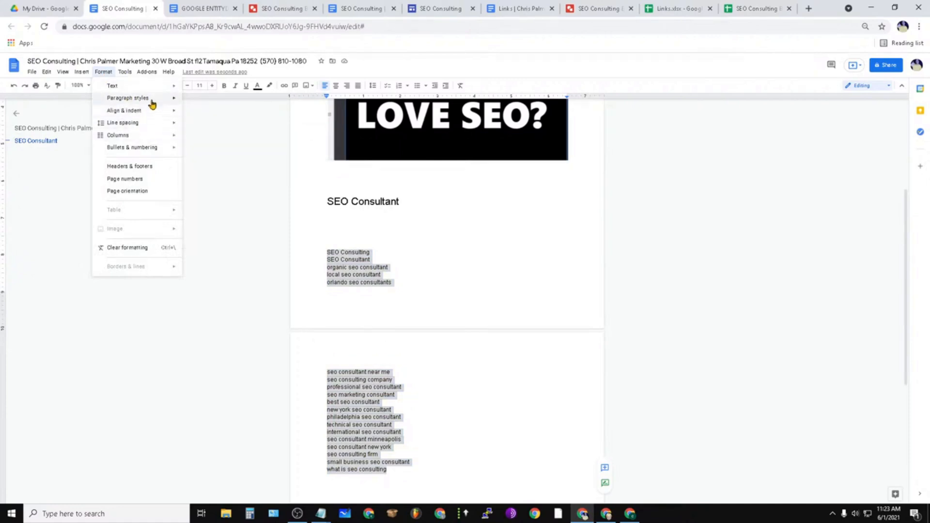
left_click(285, 136)
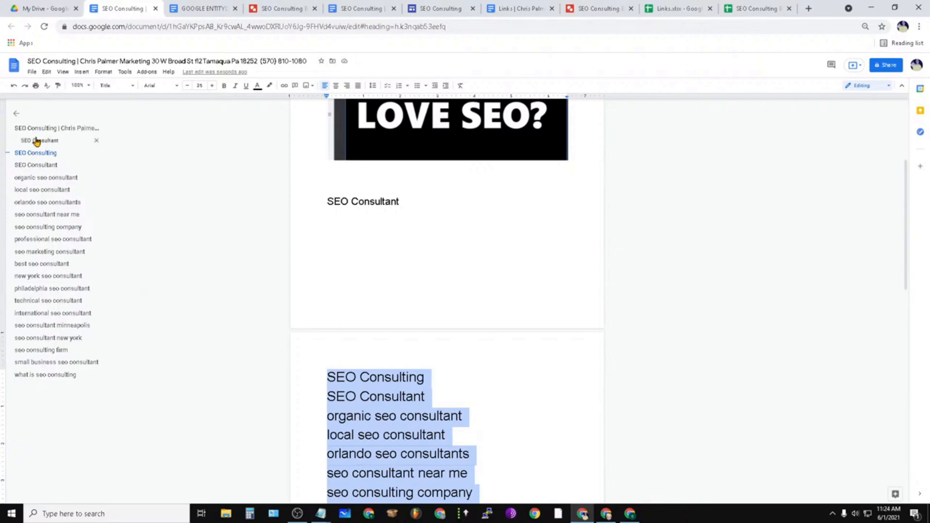
scroll(499, 251, "down", 12)
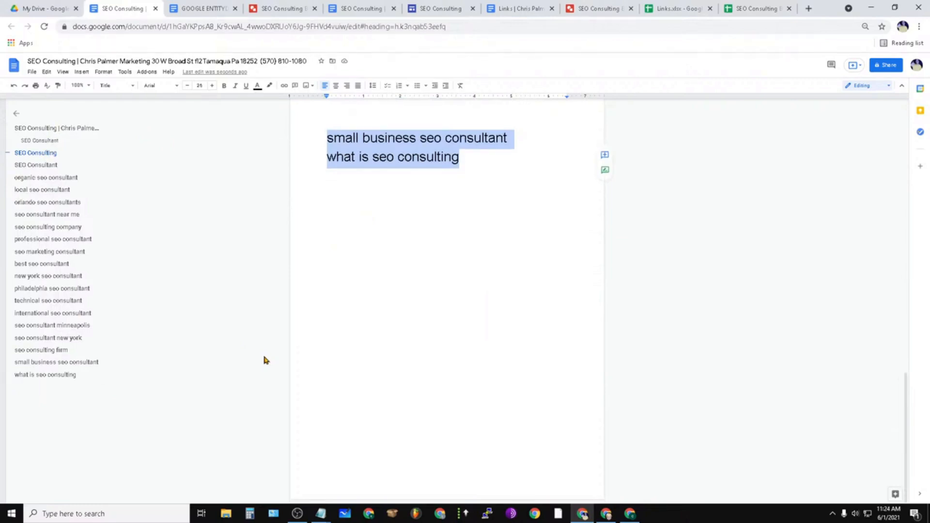
scroll(424, 345, "up", 3)
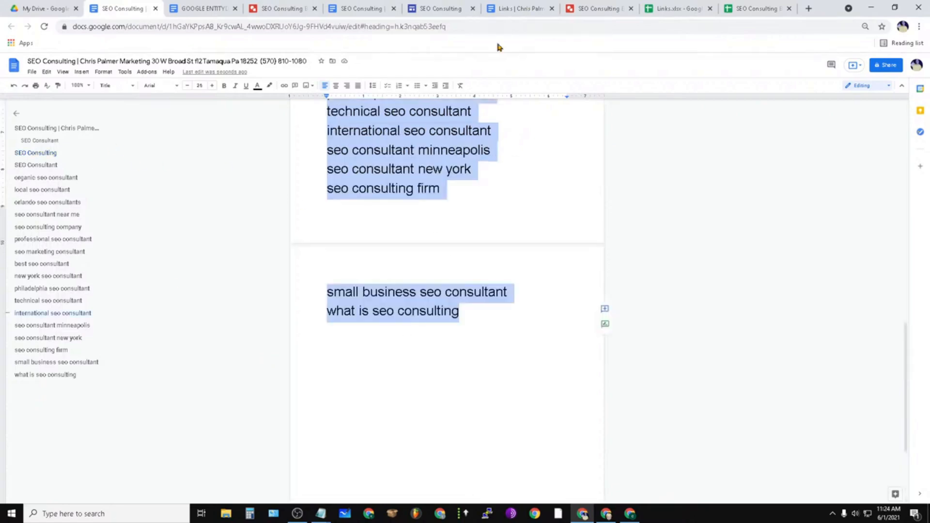
Step: Examine the existing SEO Consulting document's keyword headings and the paragraph text under "local seo consultant"
left_click(419, 7)
left_click(359, 7)
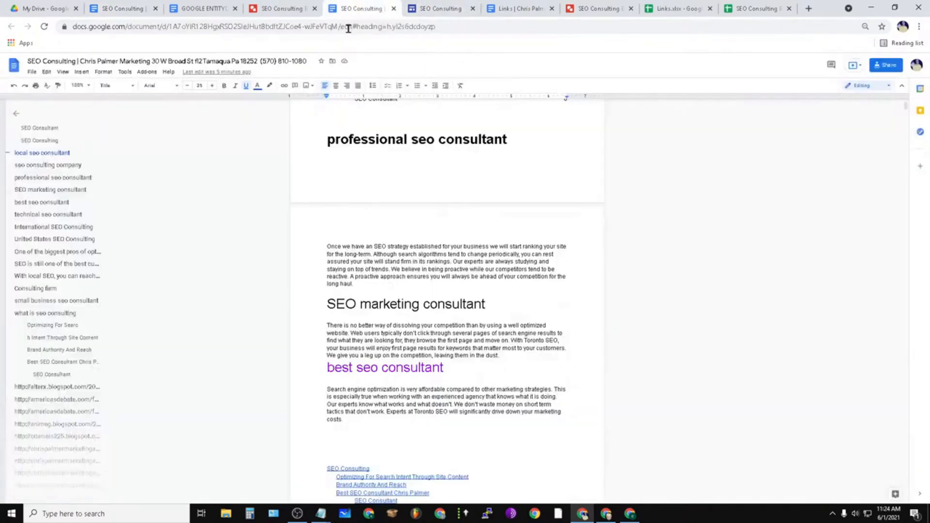
scroll(423, 272, "up", 20)
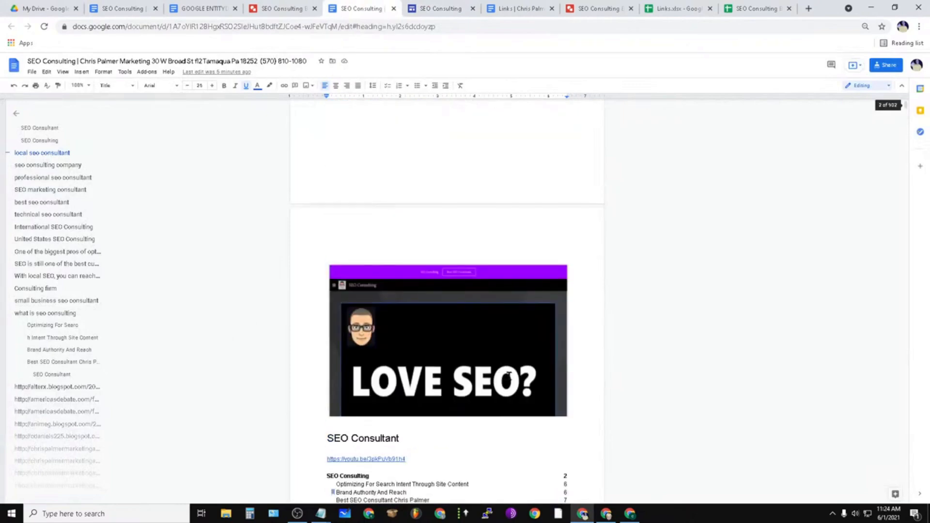
scroll(502, 399, "down", 6)
scroll(484, 331, "down", 5)
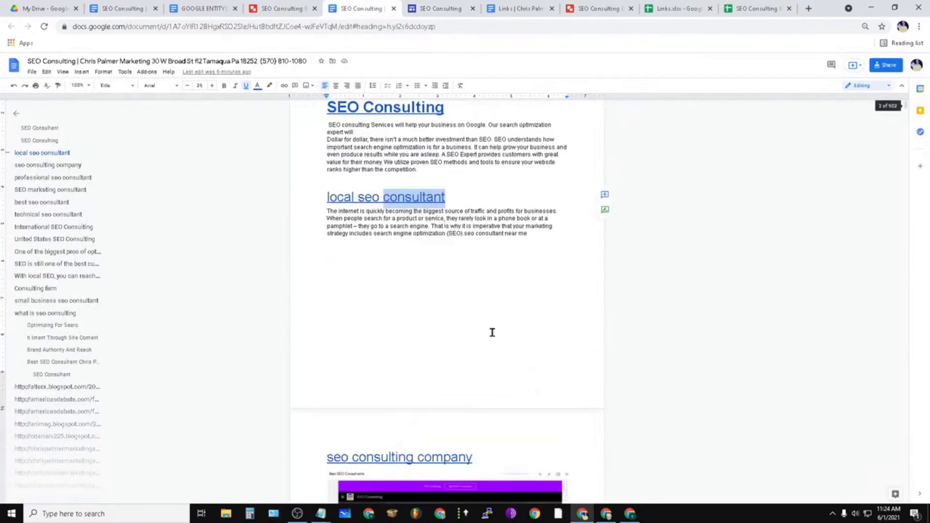
left_click_drag(546, 233, 324, 210)
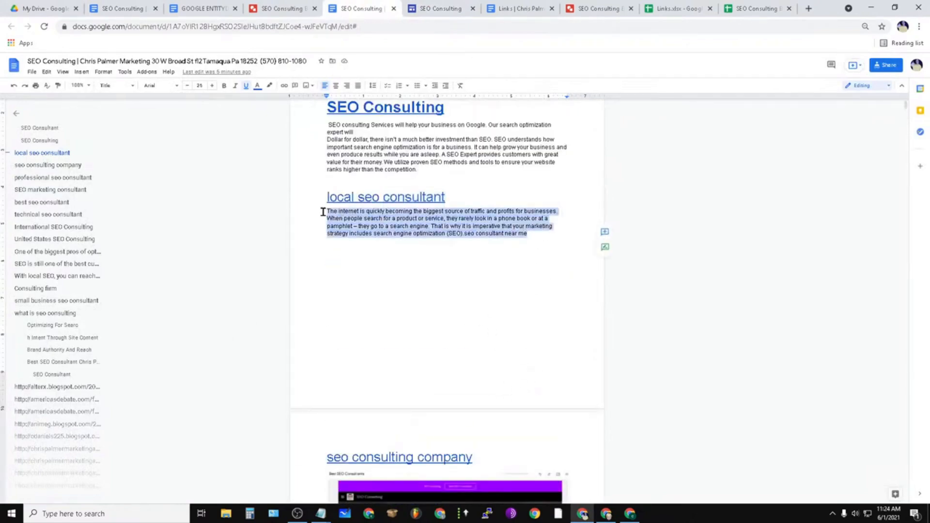
left_click(451, 285)
scroll(446, 339, "up", 5)
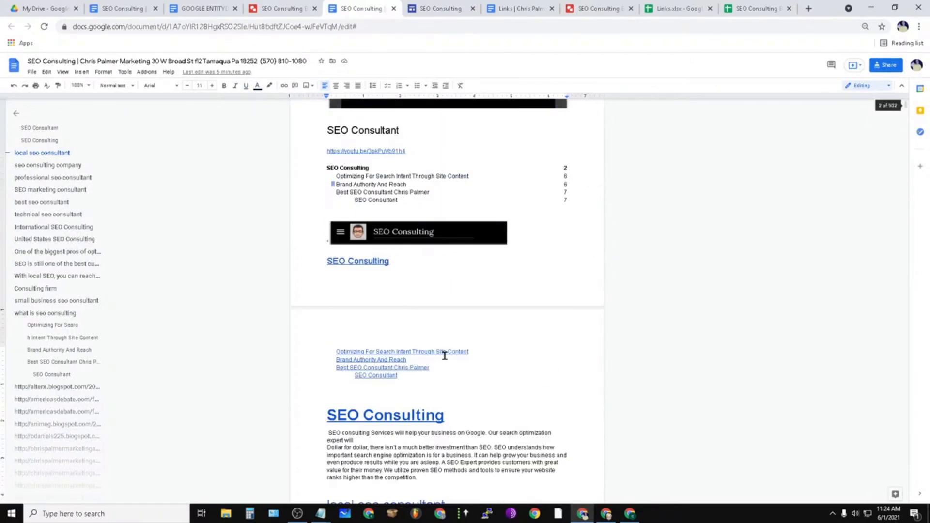
scroll(445, 355, "up", 10)
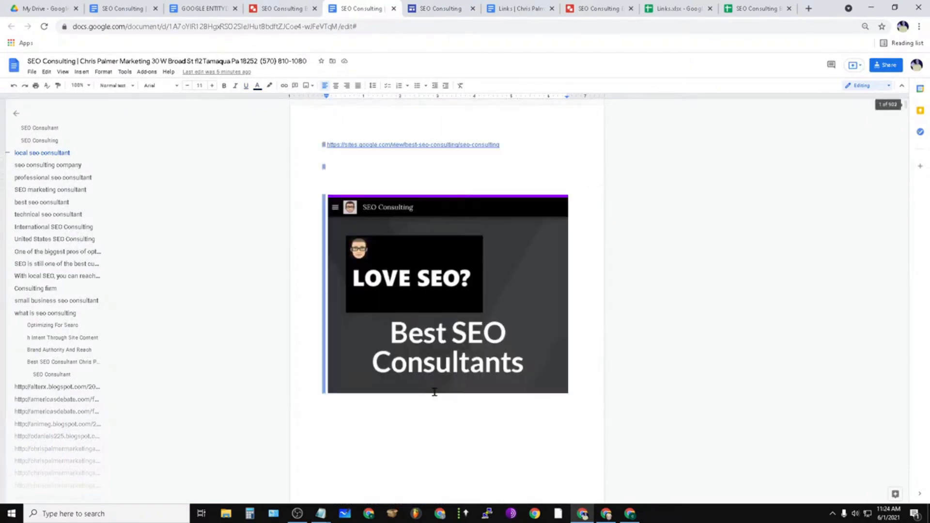
Step: Read Super Docs checklist items 12 to 14 on grabbing keywords, making them headings and forming a semantic structure
left_click(202, 6)
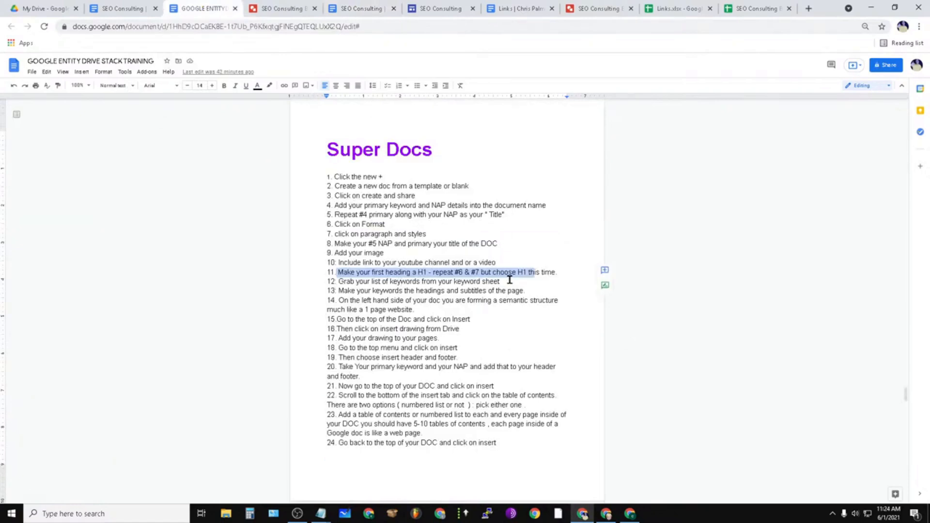
left_click_drag(520, 285, 471, 284)
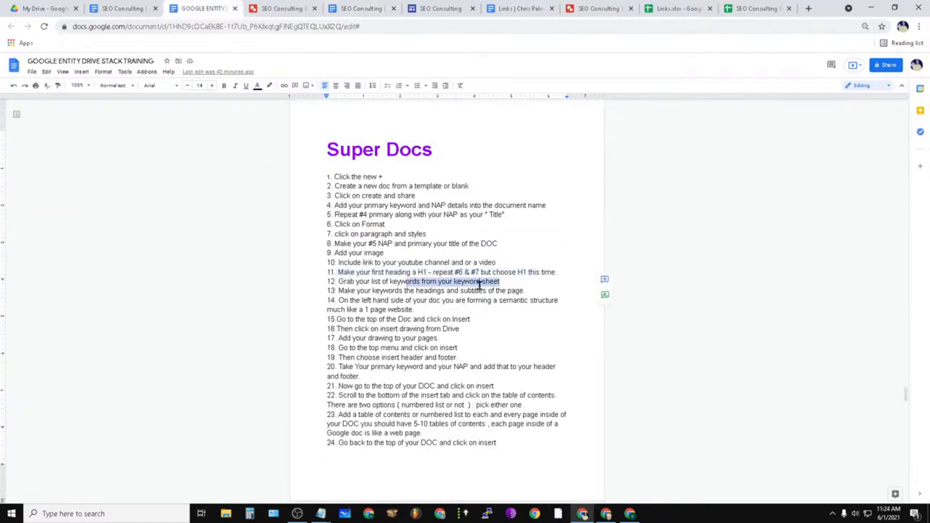
left_click_drag(534, 291, 329, 295)
left_click(517, 303)
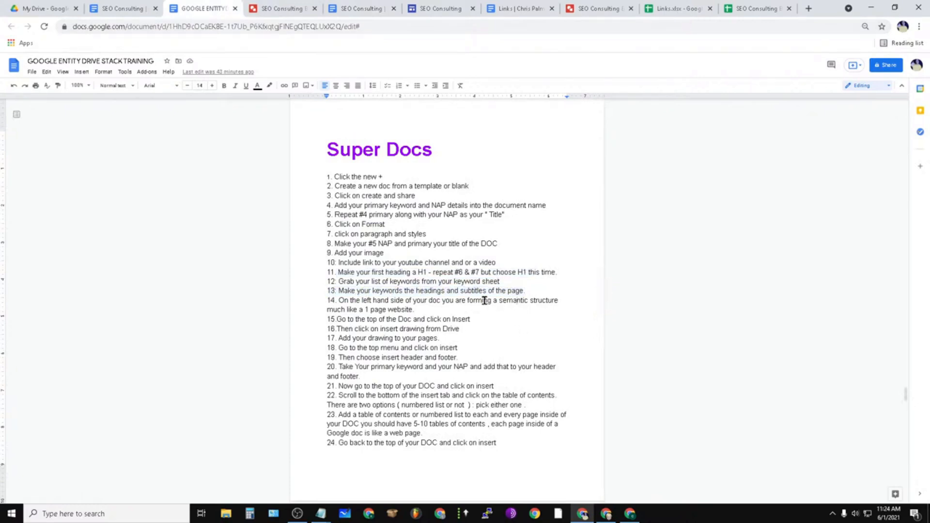
left_click_drag(415, 311, 324, 303)
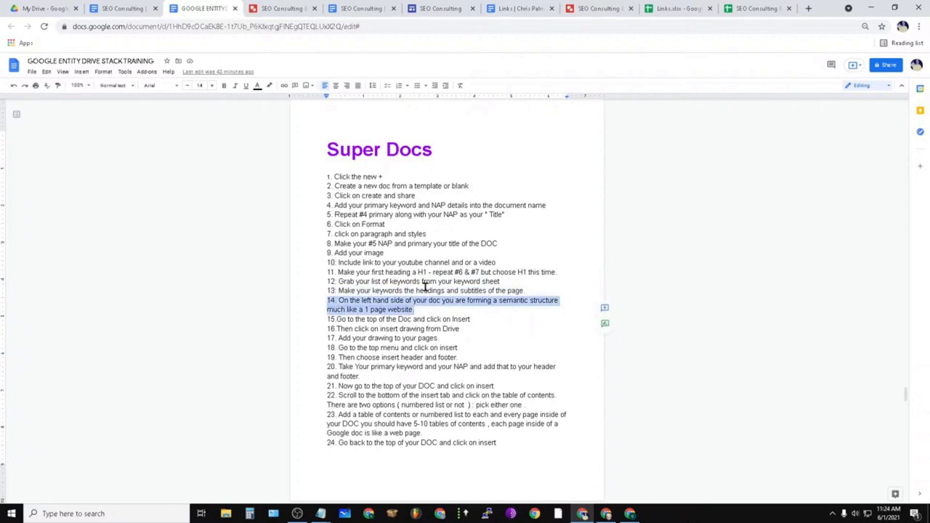
Step: Compare the text sections under the existing document's keyword headings with the headings and outline of the new document
left_click(363, 8)
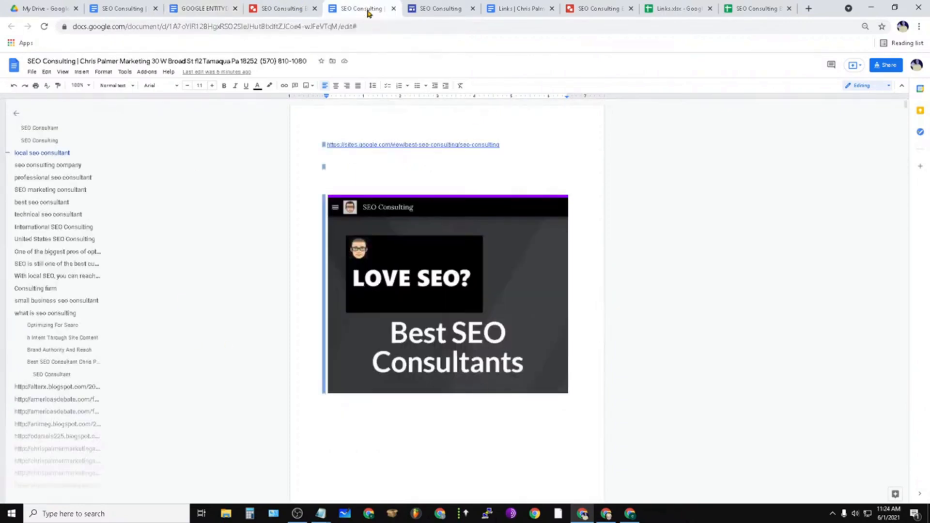
scroll(531, 214, "down", 3)
scroll(485, 320, "down", 15)
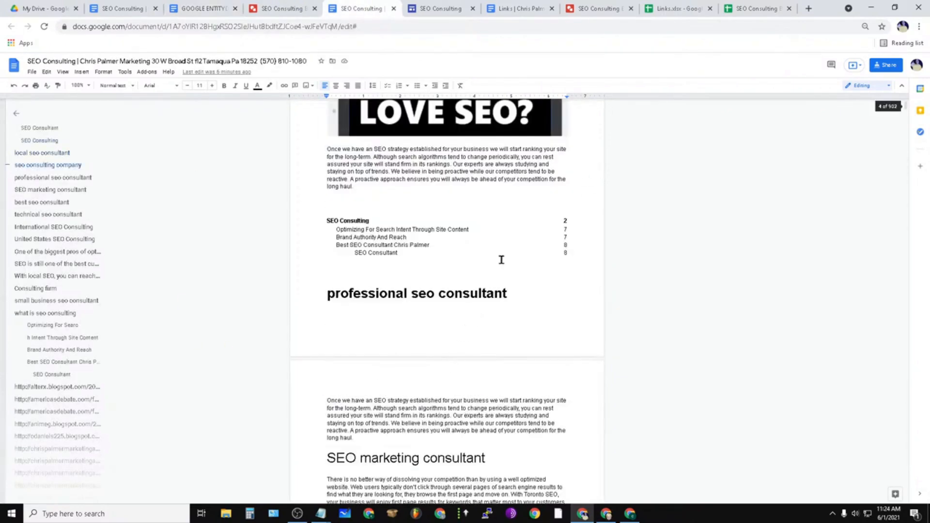
scroll(484, 358, "down", 15)
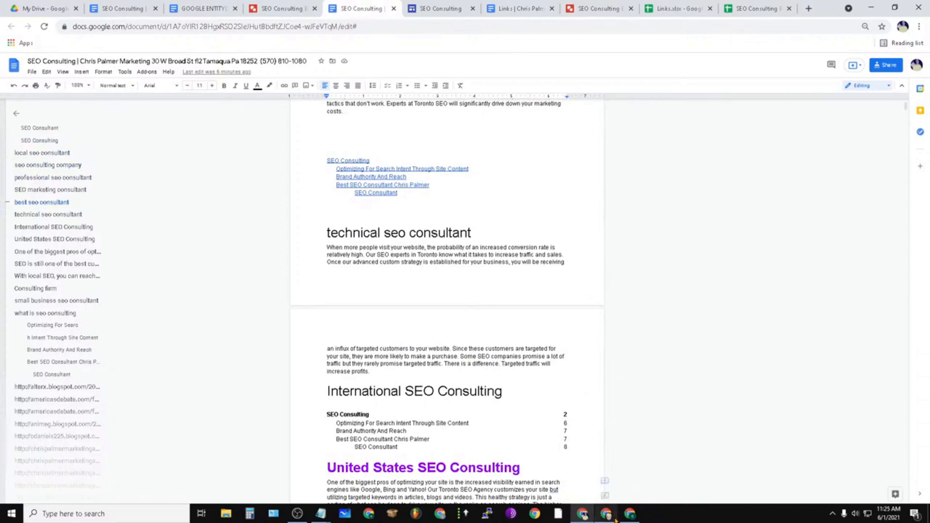
mouse_move(614, 519)
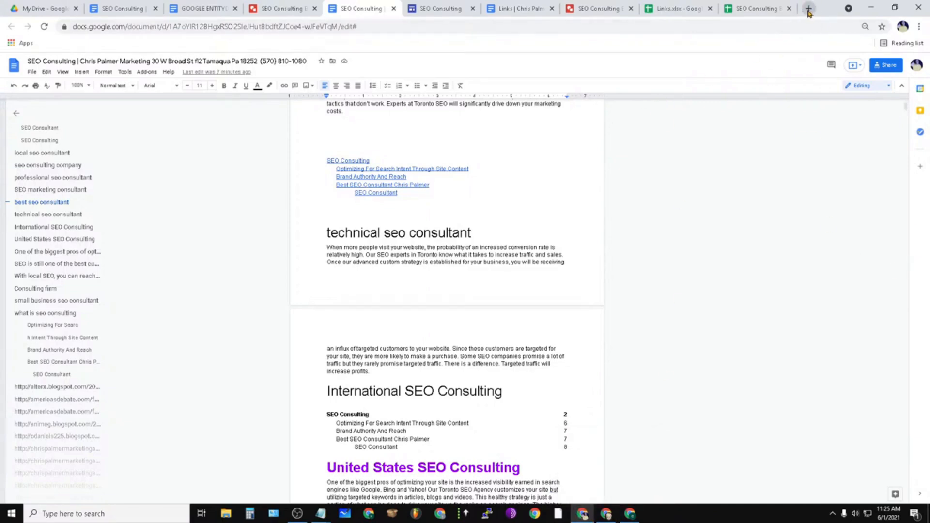
scroll(407, 270, "up", 10)
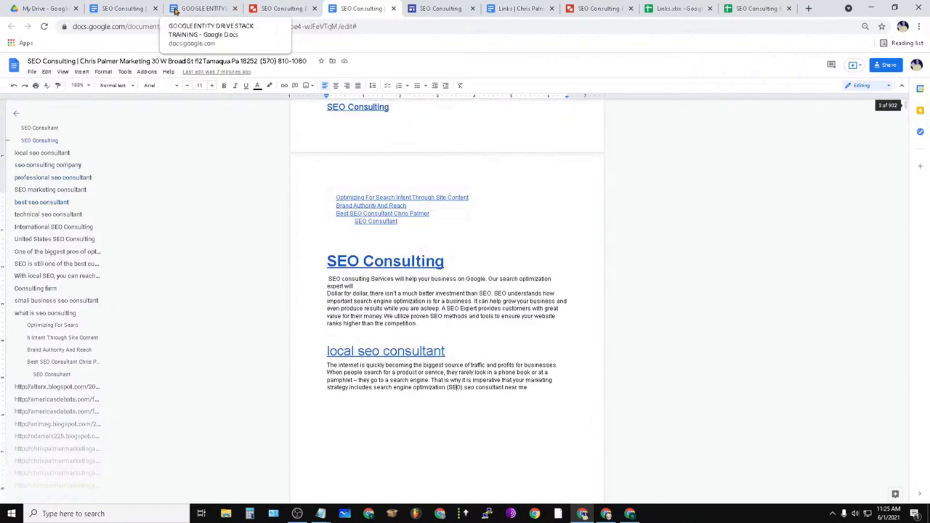
left_click(193, 5)
left_click(121, 8)
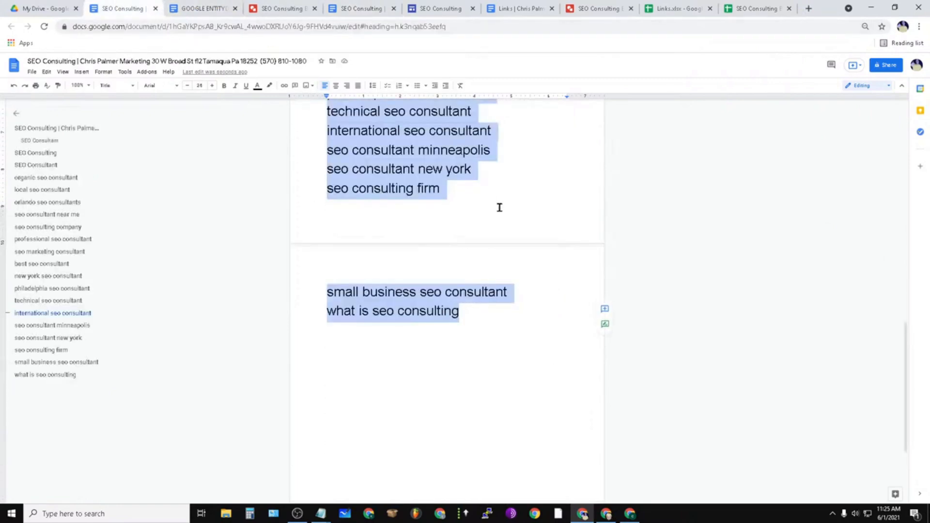
scroll(415, 241, "up", 10)
scroll(484, 420, "down", 10)
left_click(489, 279)
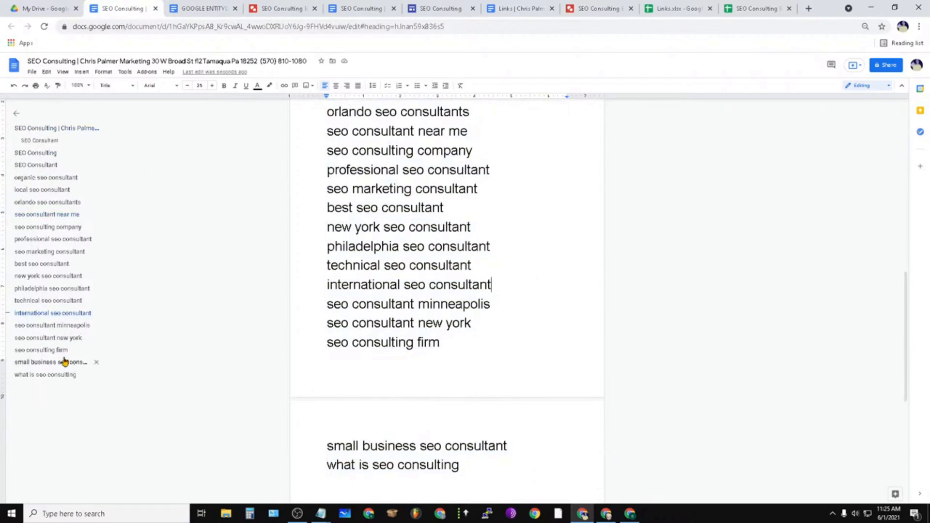
Step: Search Google for "free online word spinner" in a new tab and open Spinbot.com from the results
left_click(808, 8)
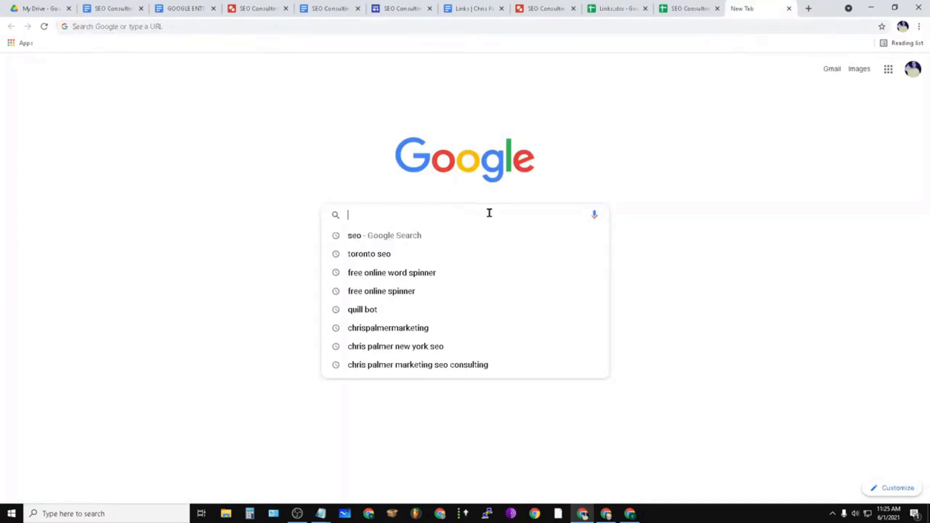
left_click(425, 272)
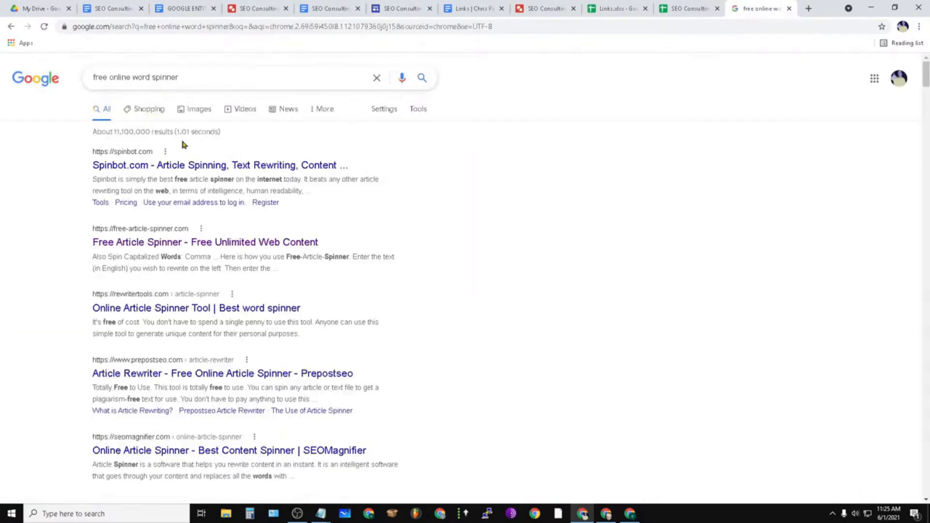
left_click(146, 166)
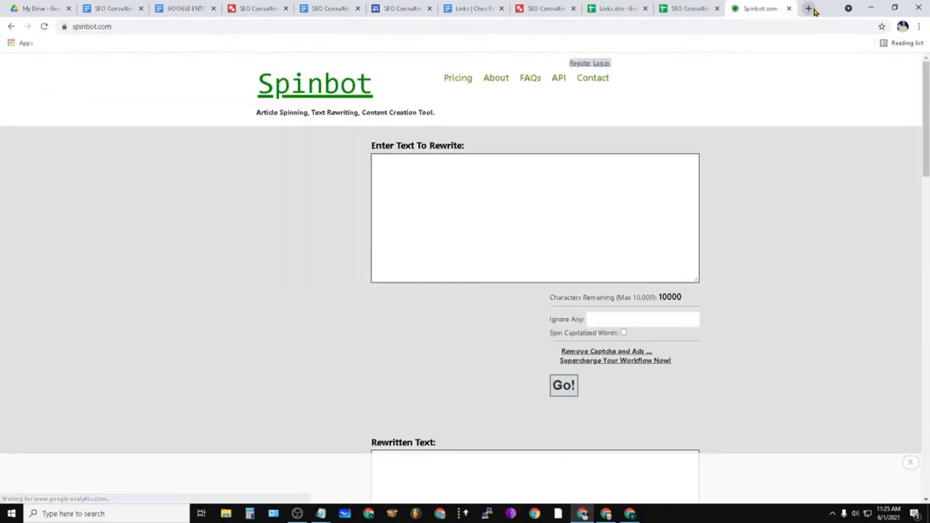
Step: Search Google for "seo consulting" in another new tab and open LSEO's SEO Consulting Services page
left_click(810, 9)
left_click(504, 217)
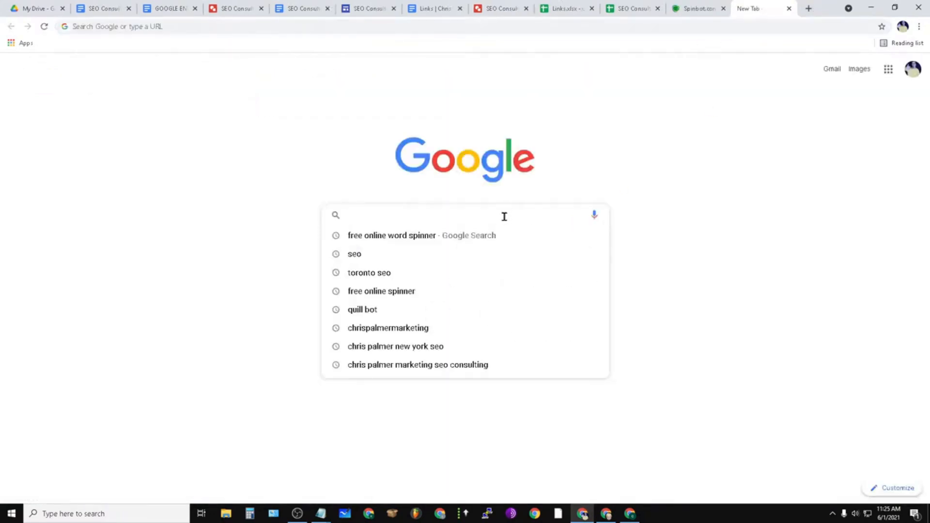
type("seo consulting chris palmer marketing")
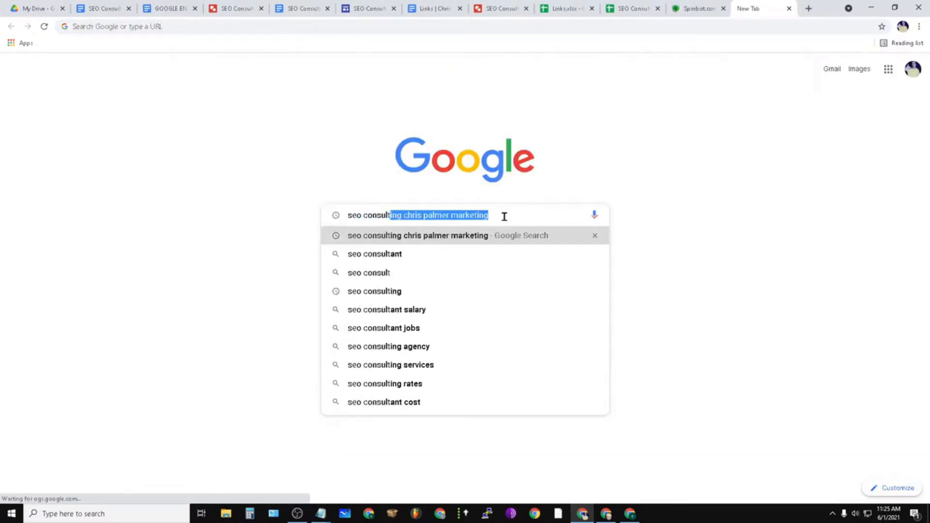
key("Return")
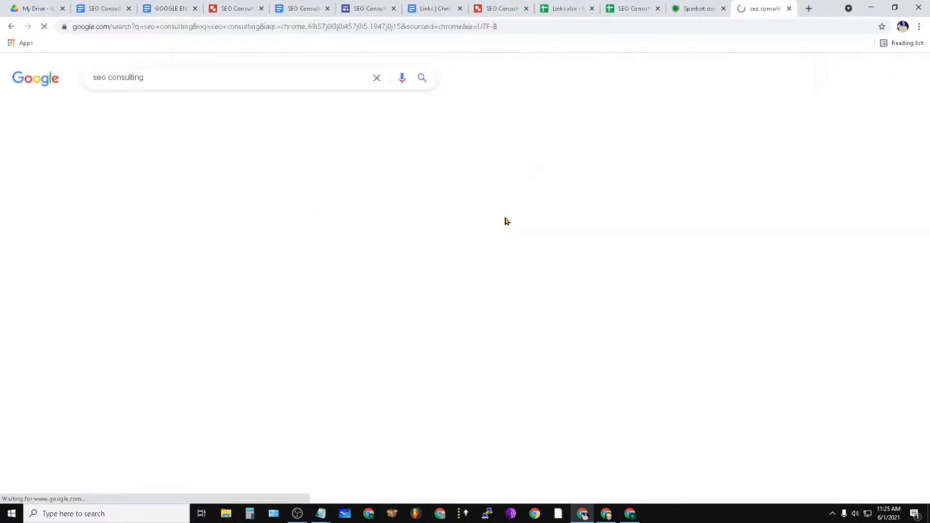
scroll(186, 406, "down", 10)
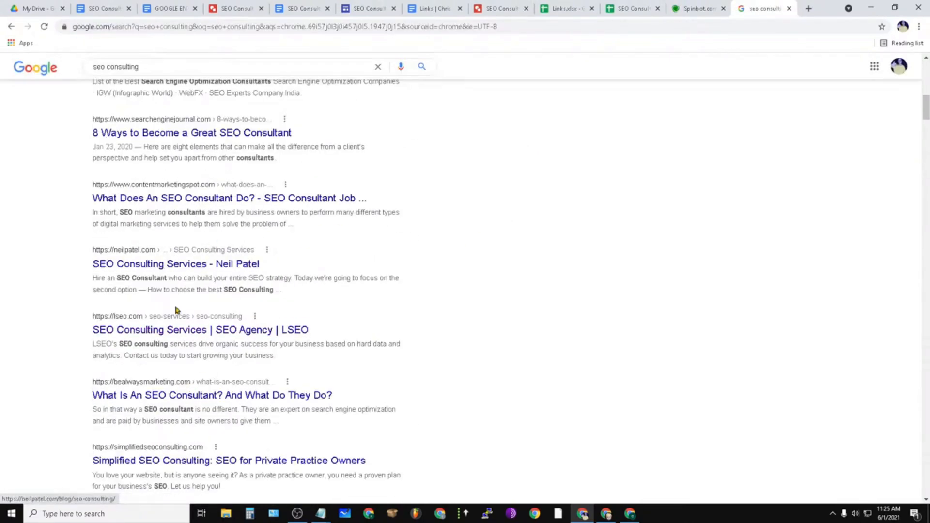
left_click(180, 334)
Step: Look through the LSEO consulting page and copy its body text describing the SEO consulting services
scroll(394, 322, "down", 15)
scroll(301, 420, "up", 8)
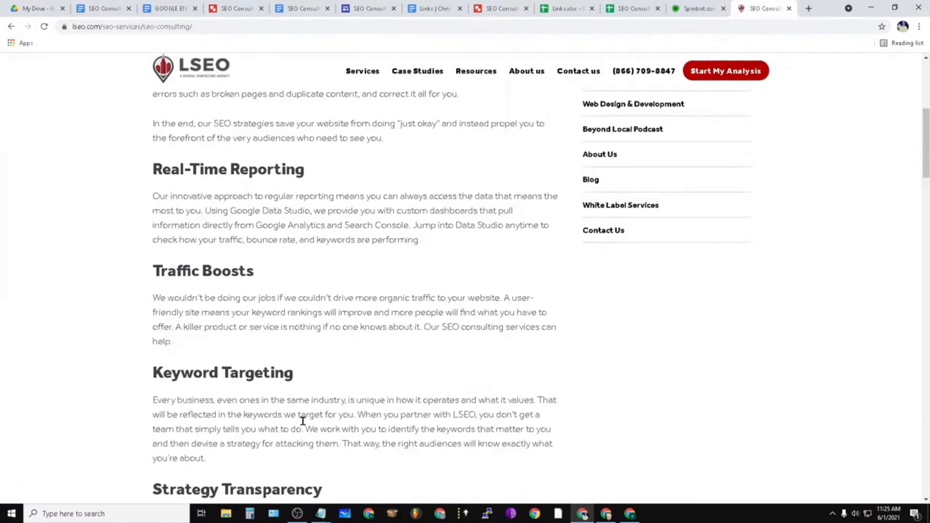
left_click_drag(162, 183, 175, 124)
scroll(358, 394, "down", 9)
scroll(355, 386, "down", 5)
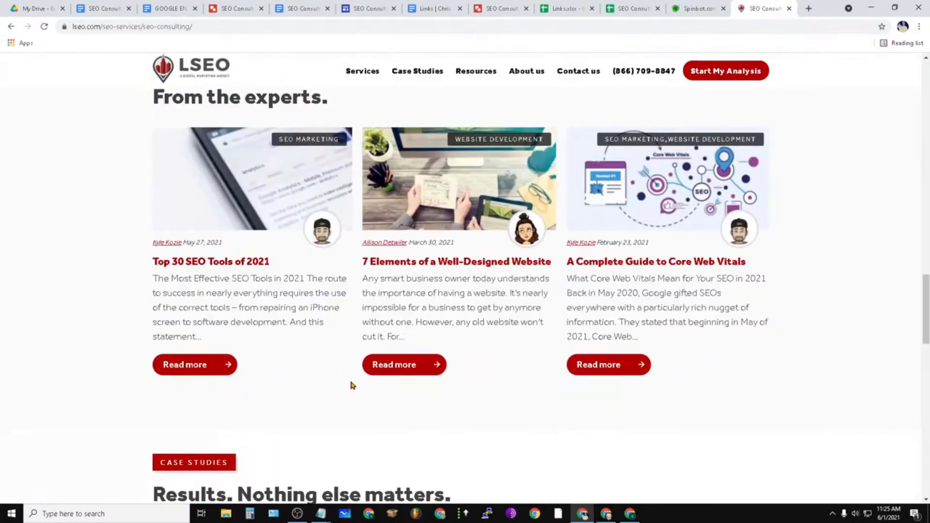
scroll(320, 425, "up", 20)
left_click(156, 343)
mouse_move(155, 344)
left_mouse_down()
mouse_move(253, 405)
mouse_move(155, 344)
left_mouse_up()
right_click(175, 351)
left_click(202, 358)
Step: Paste the copied LSEO text into Spinbot's text to rewrite, complete the robot check and run the rewrite
left_click(697, 8)
left_click(477, 167)
right_click(484, 165)
left_click(499, 236)
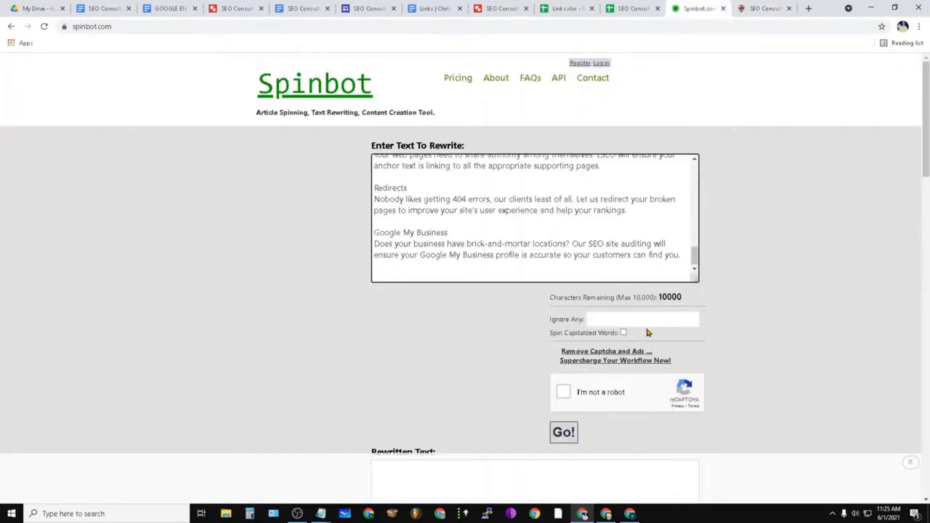
left_click(567, 391)
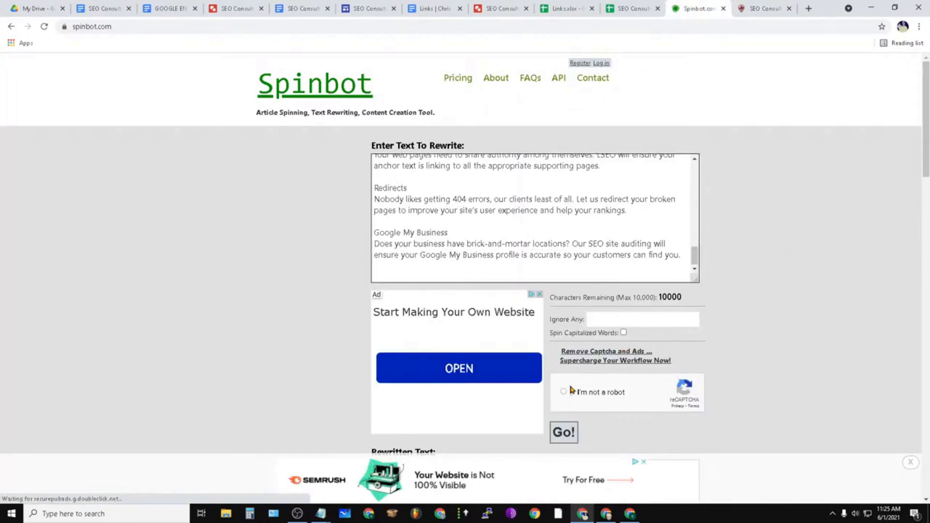
left_click(569, 438)
scroll(687, 416, "down", 6)
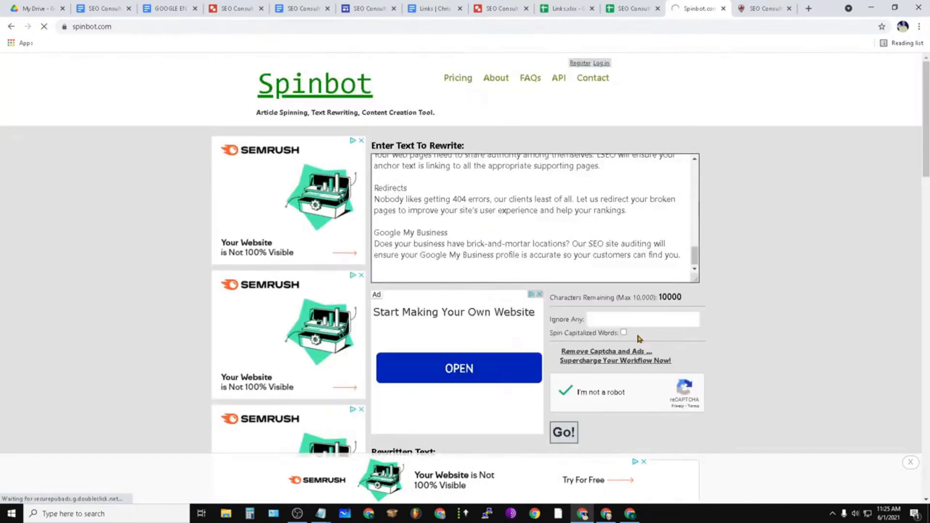
Step: Select all of Spinbot's rewritten text and copy it
scroll(638, 348, "down", 6)
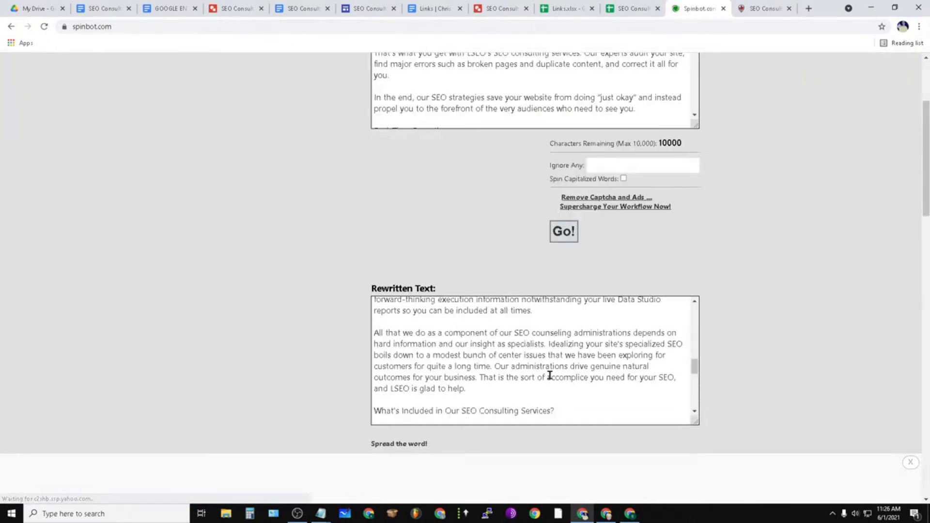
left_click_drag(563, 410, 500, 379)
key("ctrl+a")
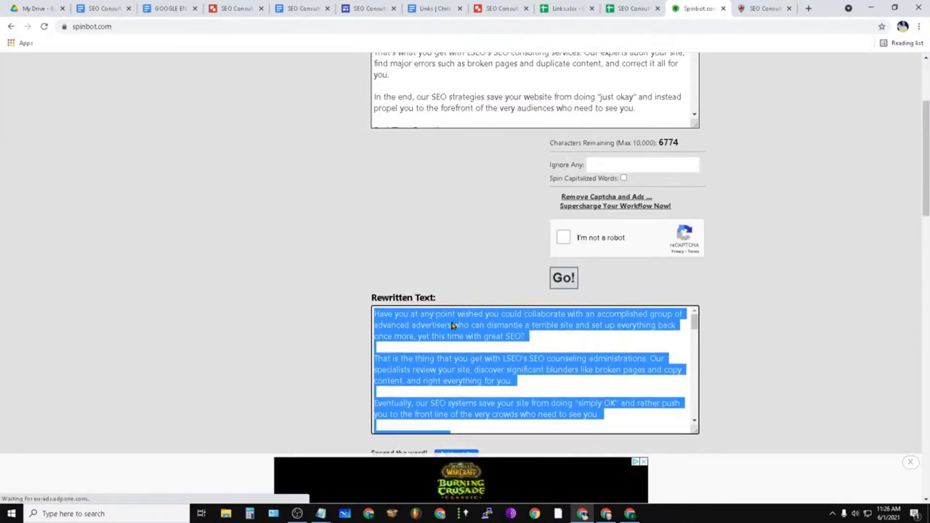
right_click(454, 324)
left_click(485, 362)
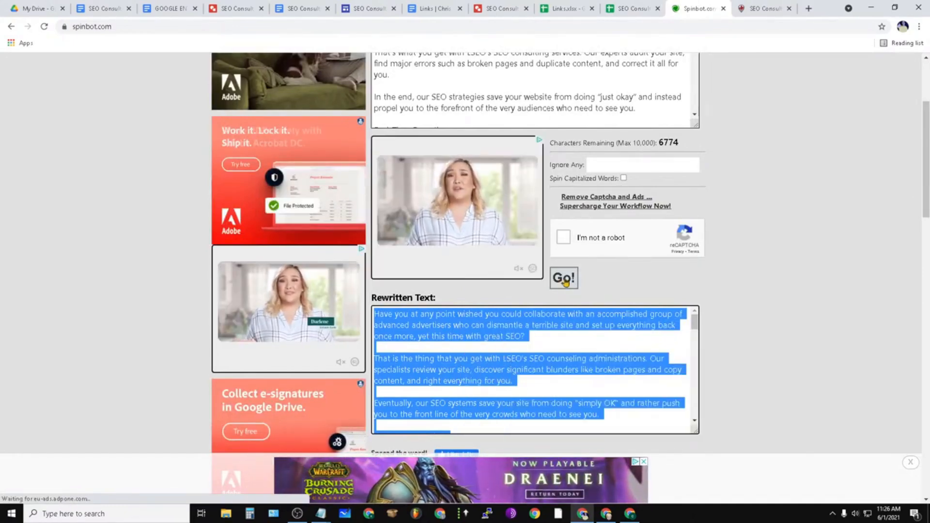
Step: Return to the new SEO Consulting document and paste the rewritten text on a new line below the "SEO Consulting" keyword heading
left_click(347, 10)
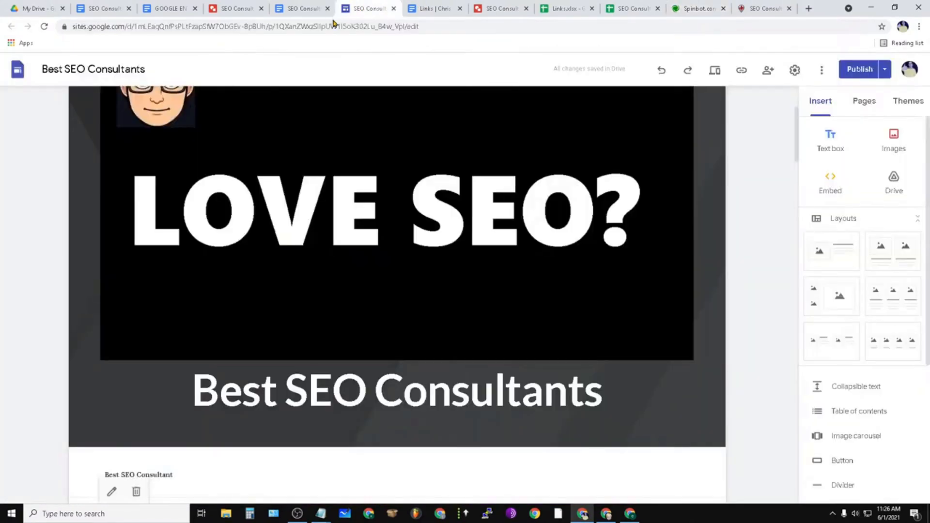
left_click(306, 8)
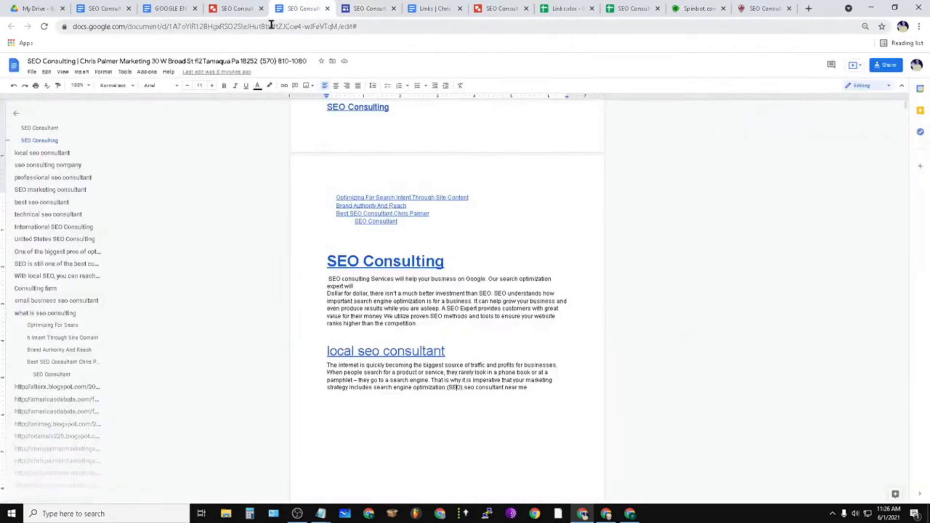
left_click(162, 6)
left_click(101, 8)
scroll(500, 403, "up", 9)
scroll(463, 405, "down", 9)
scroll(478, 366, "up", 6)
left_click(455, 346)
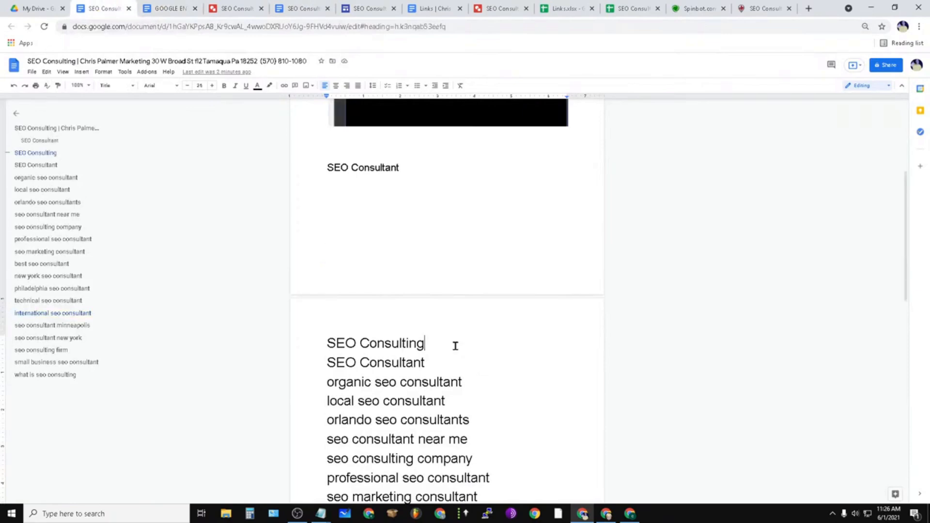
key("Return")
right_click(360, 248)
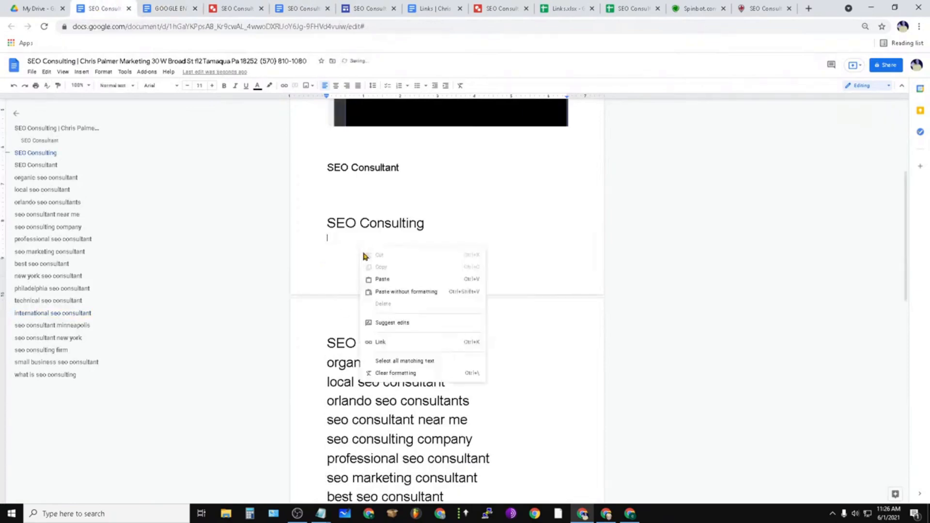
left_click(415, 280)
Step: Move the pasted text after its first paragraph, from "That is the thing that you get" onward, below the "organic seo consultant" heading
scroll(465, 455, "down", 3)
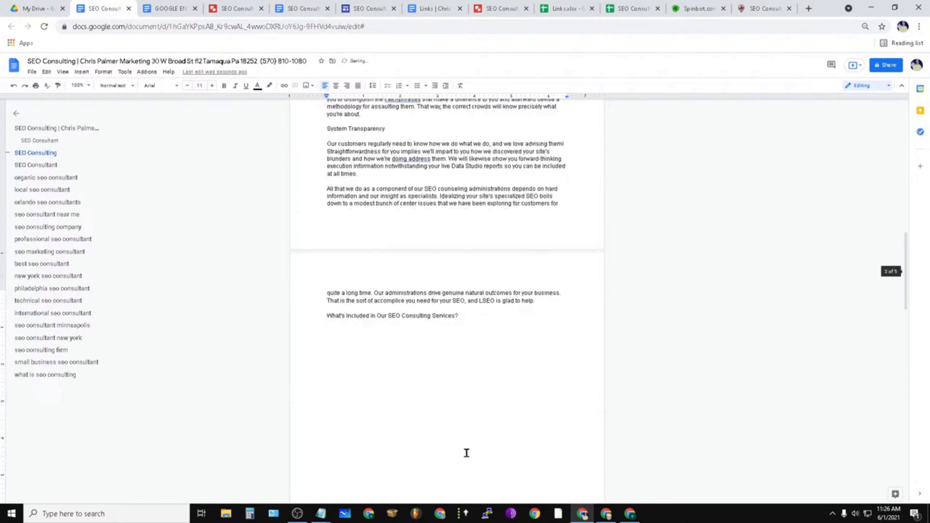
left_click_drag(464, 316, 331, 331)
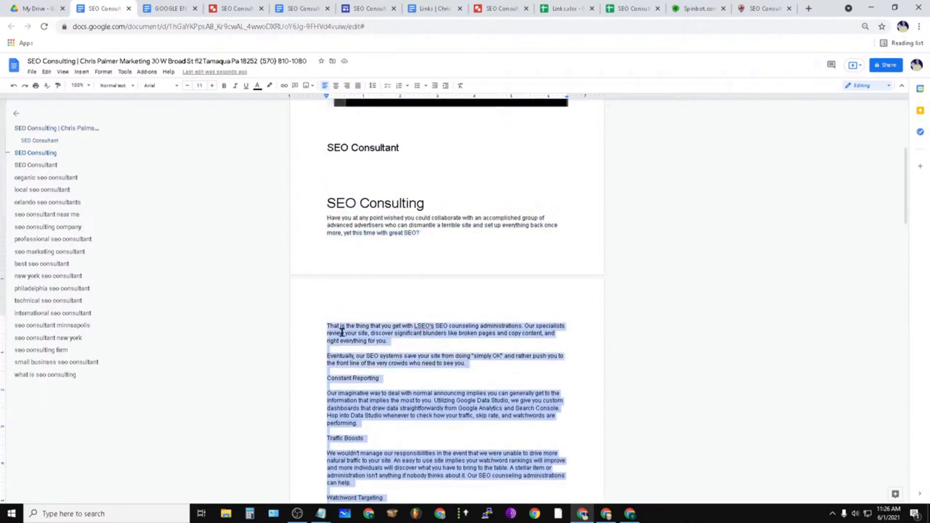
right_click(345, 336)
left_click(384, 127)
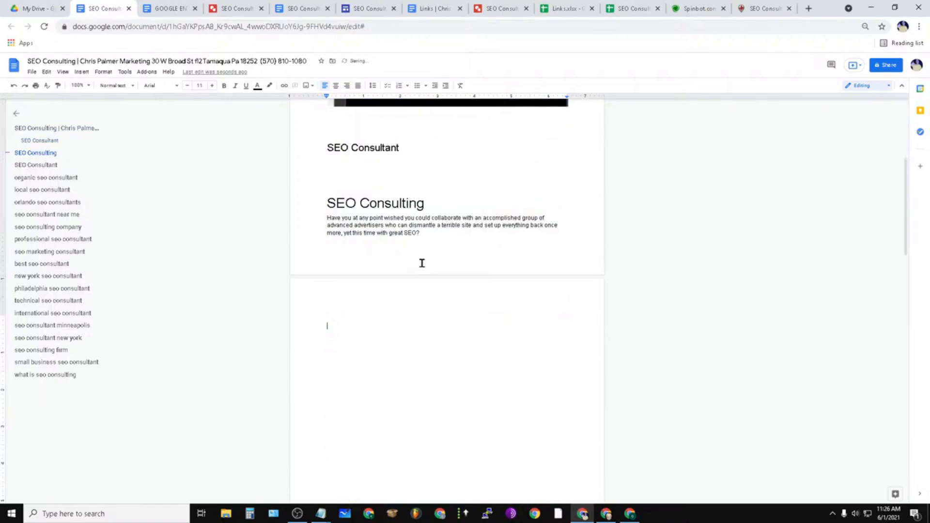
left_click(481, 289)
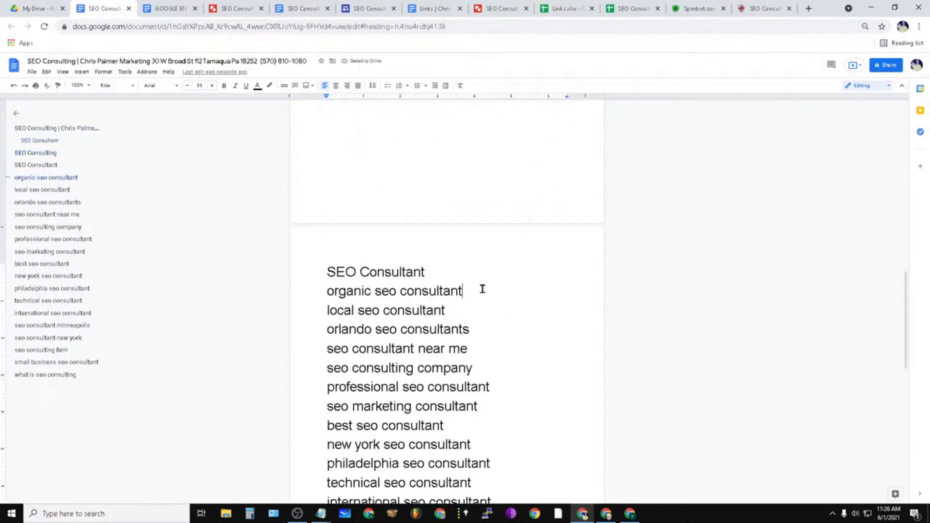
key("ctrl+Return")
right_click(371, 145)
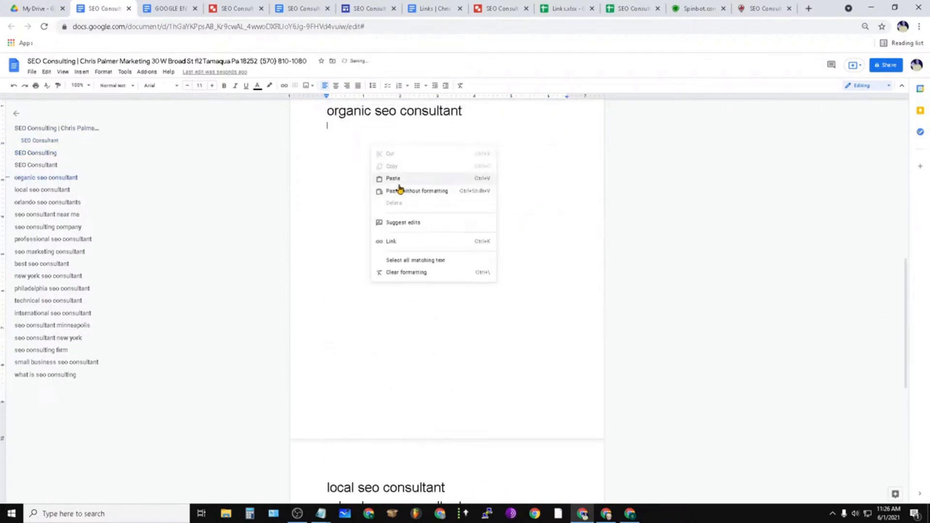
left_click(388, 179)
Step: Move the text from "Traffic Boosts" through "What's Included in Our SEO Consulting Services?" below the "local seo consultant" heading
left_click_drag(488, 479, 316, 159)
right_click(372, 190)
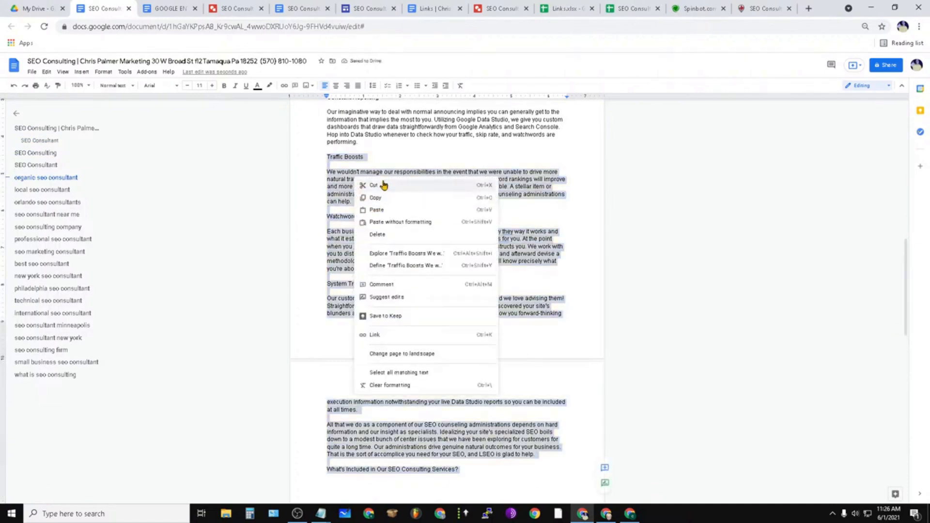
left_click(375, 183)
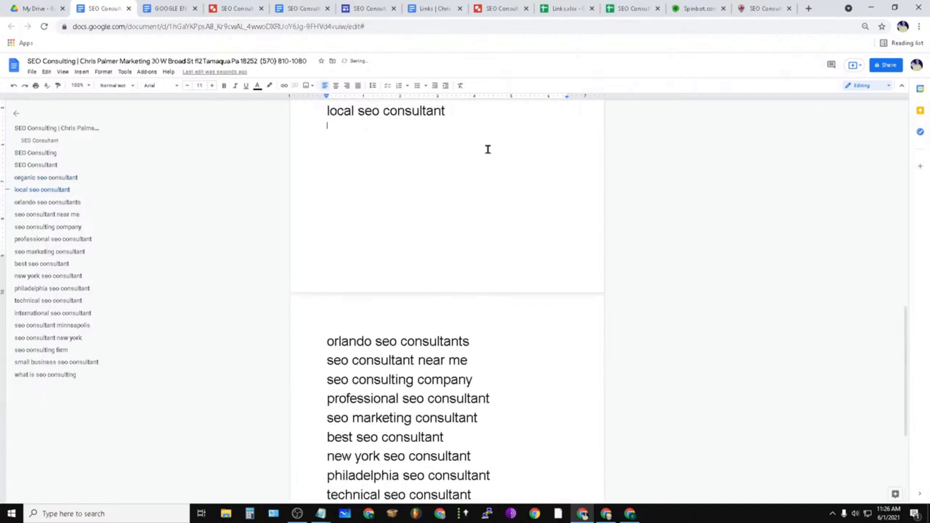
right_click(372, 155)
left_click(391, 185)
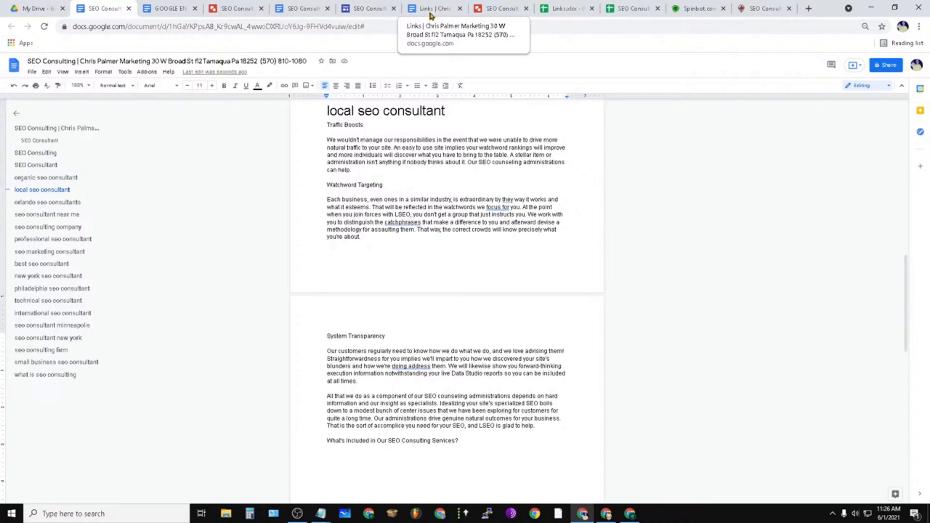
Step: Read Super Docs checklist items 15 and 16 about inserting a drawing from Drive, and look over the items that follow
left_click(428, 15)
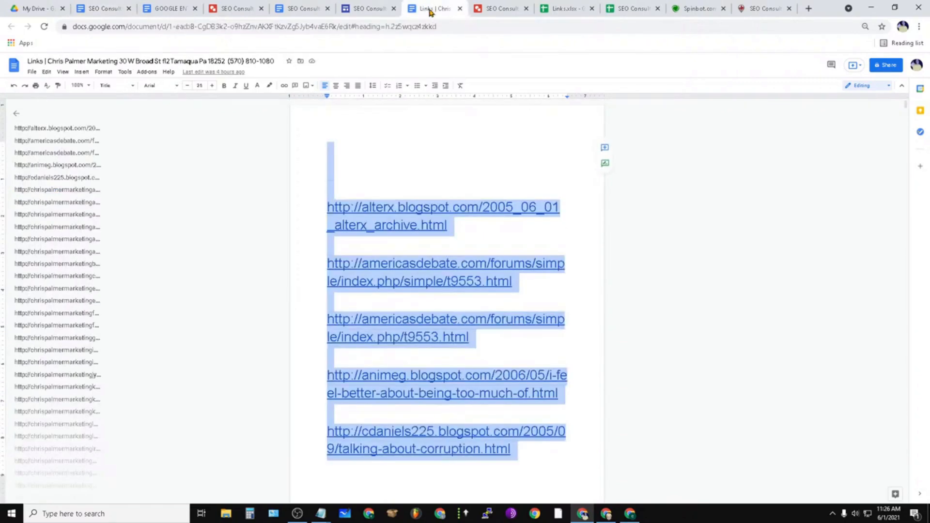
left_click(369, 8)
left_click(167, 9)
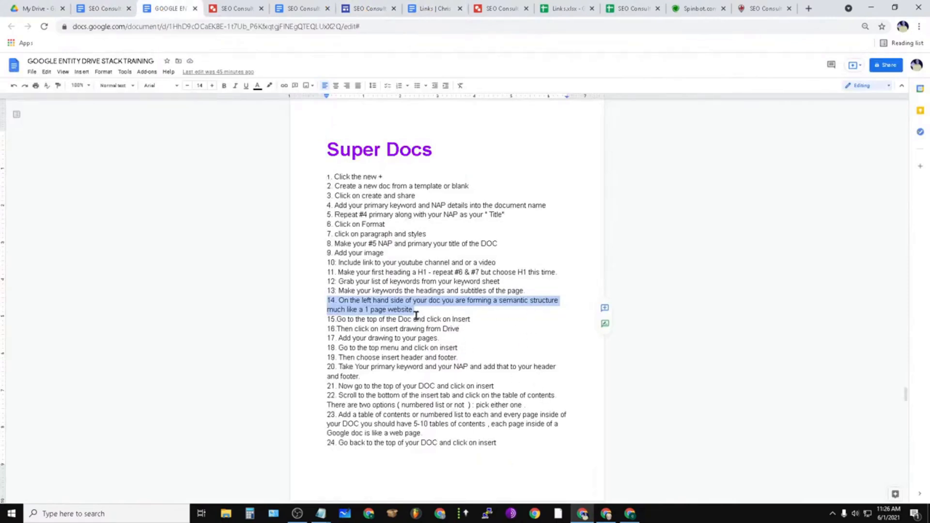
left_click(425, 302)
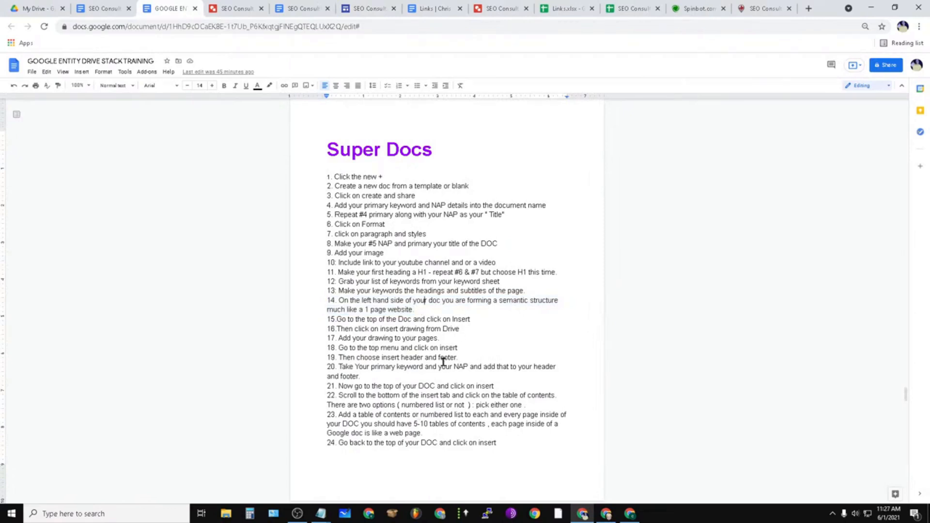
left_click_drag(335, 321, 486, 321)
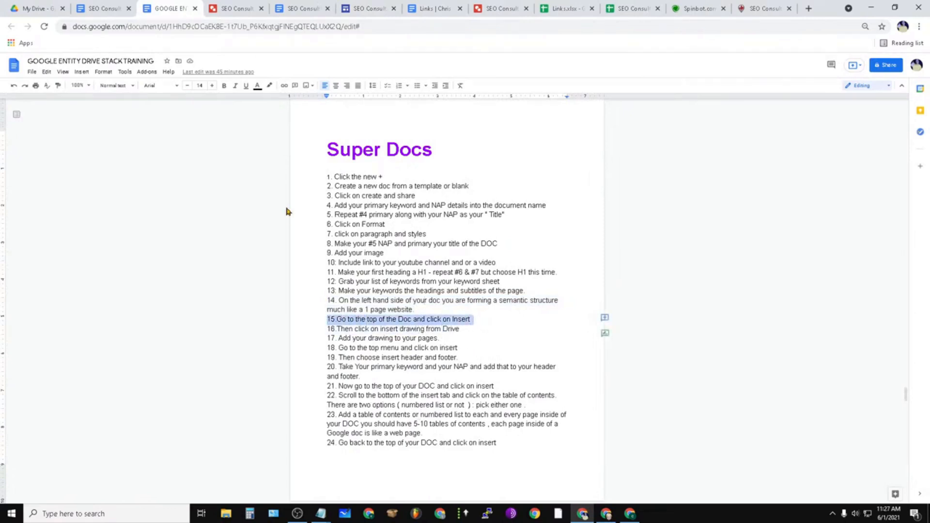
scroll(401, 315, "down", 6)
scroll(401, 316, "up", 3)
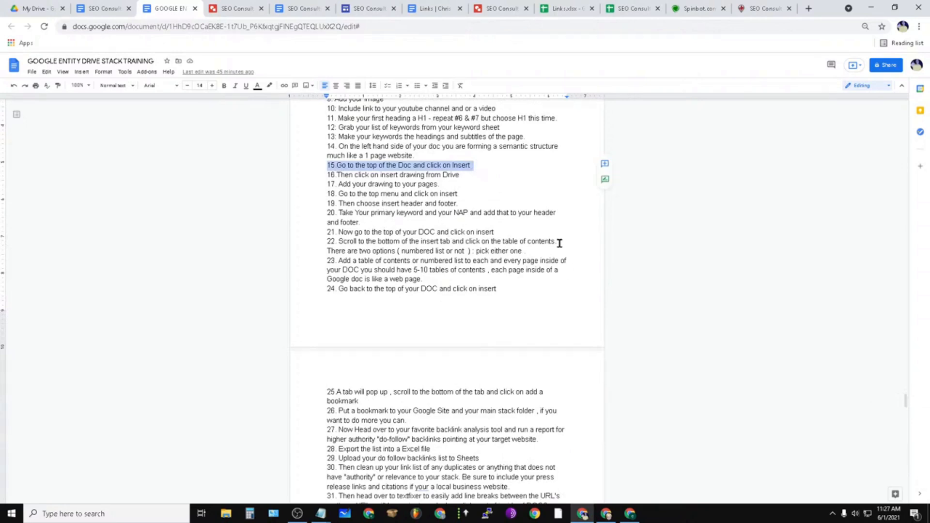
mouse_move(465, 175)
left_mouse_down()
mouse_move(385, 185)
mouse_move(336, 175)
left_mouse_up()
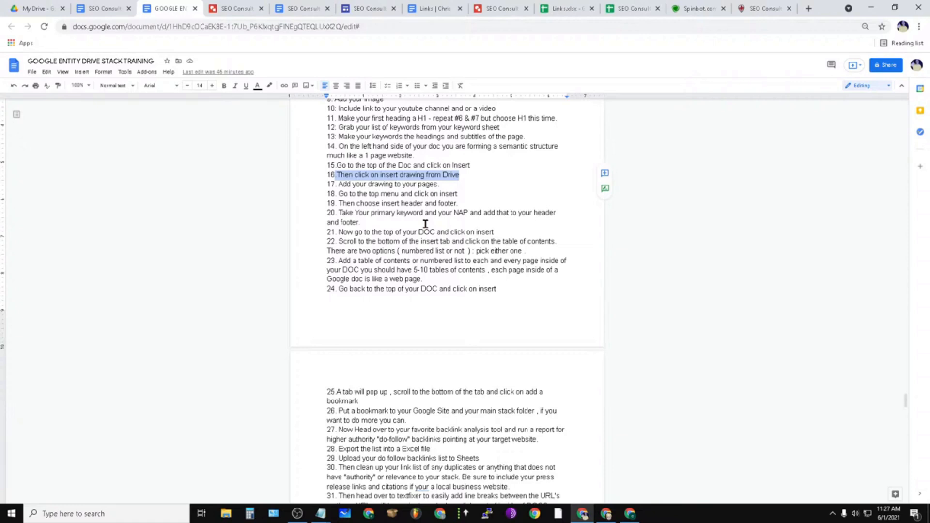
Step: Compare the new SEO Consulting document with the finished example document, the Google Site, the Links document and the training checklist
left_click(305, 9)
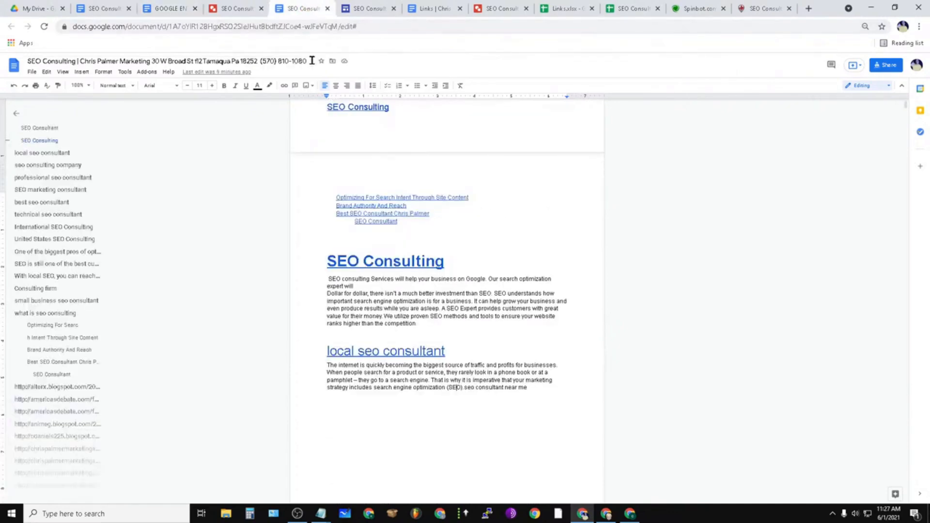
left_click(368, 8)
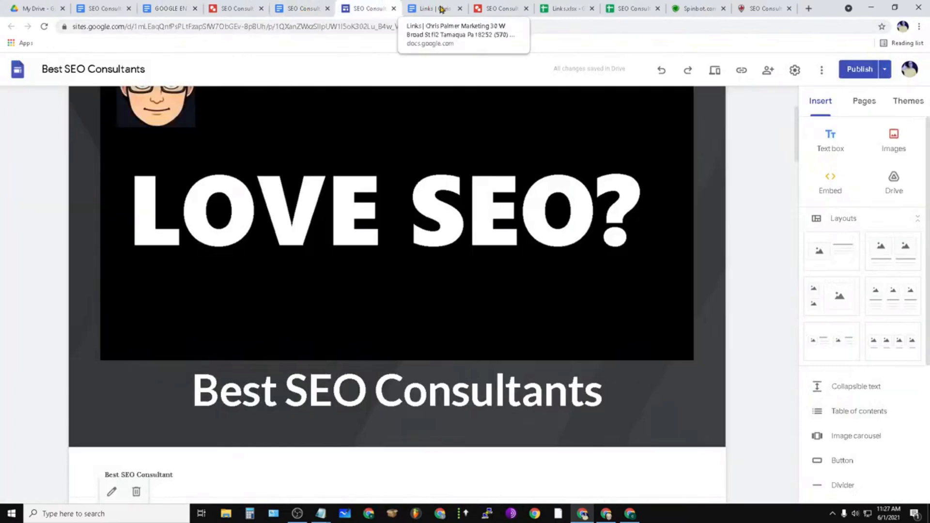
left_click(103, 9)
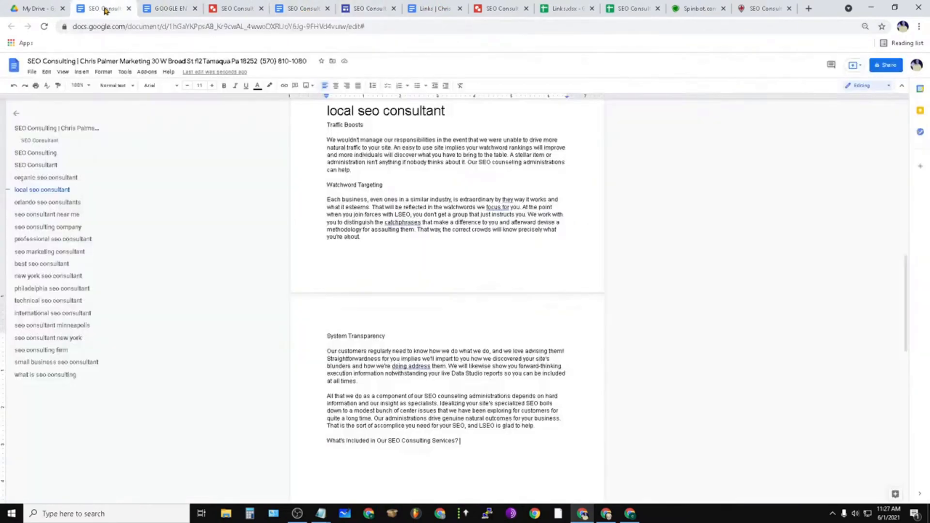
scroll(440, 274, "up", 10)
scroll(437, 283, "up", 4)
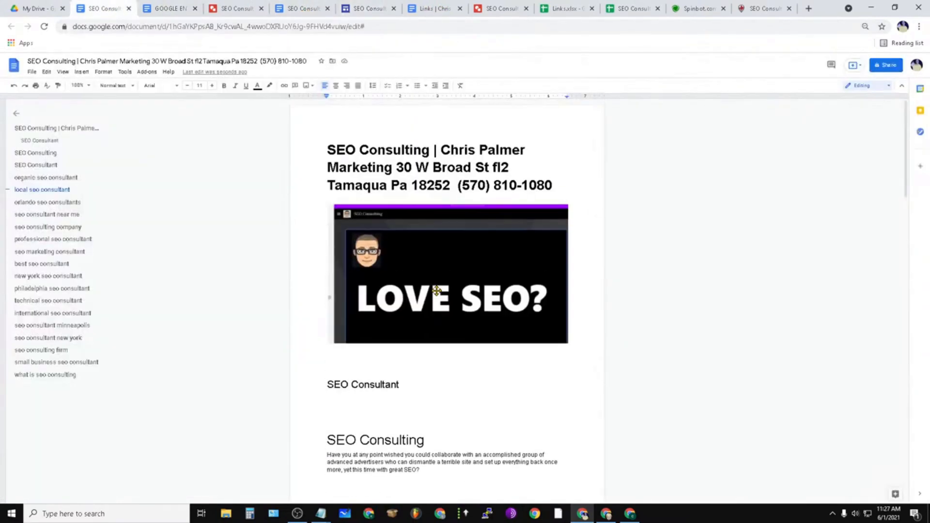
left_click(163, 11)
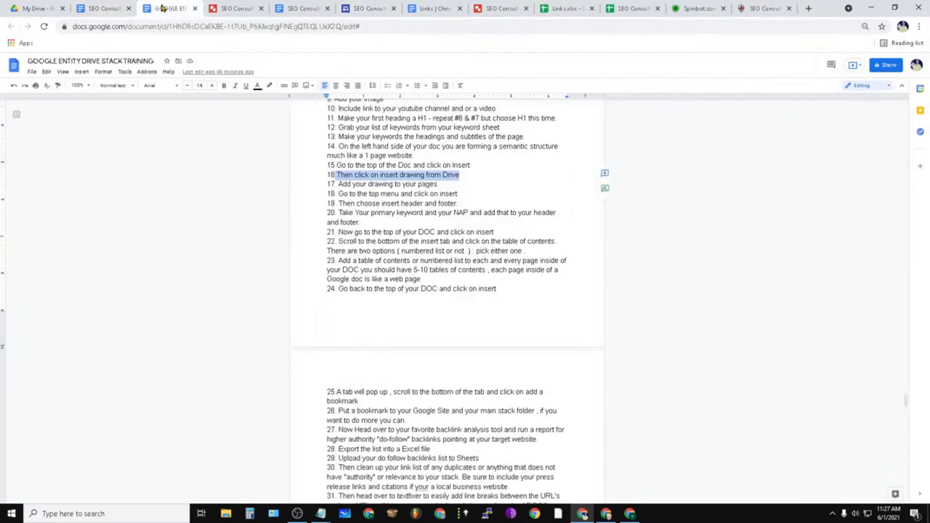
left_click(291, 10)
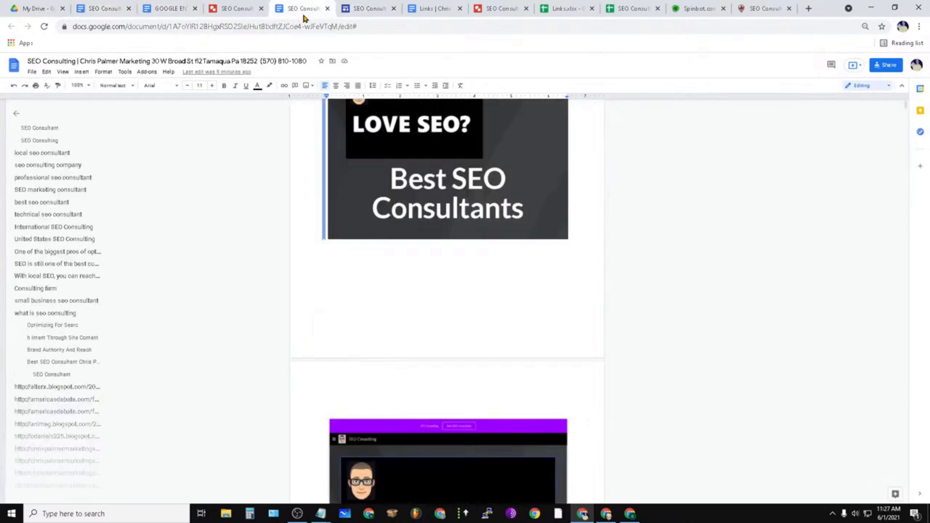
left_click(165, 6)
left_click(99, 8)
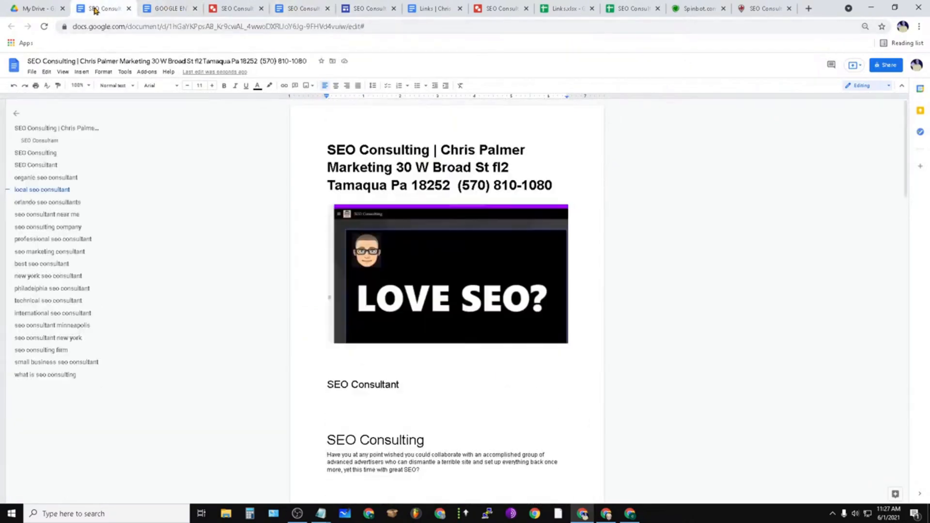
left_click(306, 7)
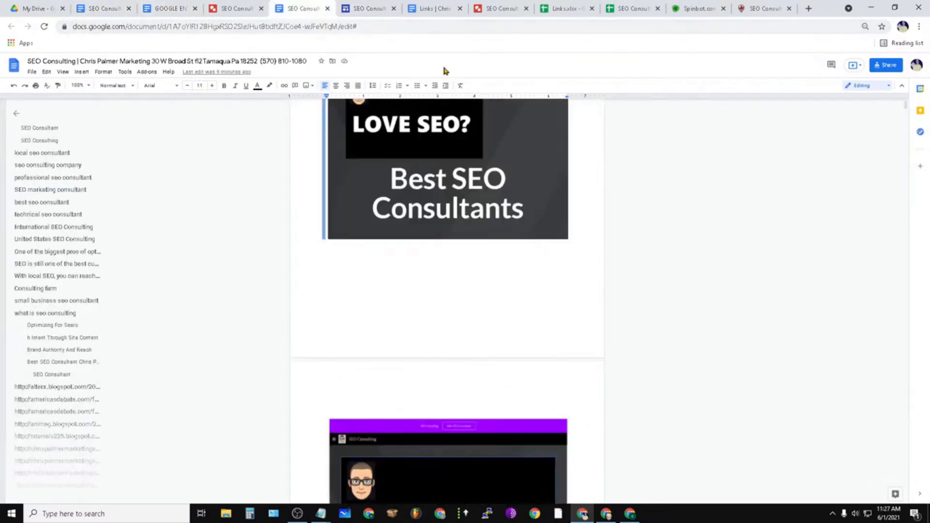
left_click(454, 6)
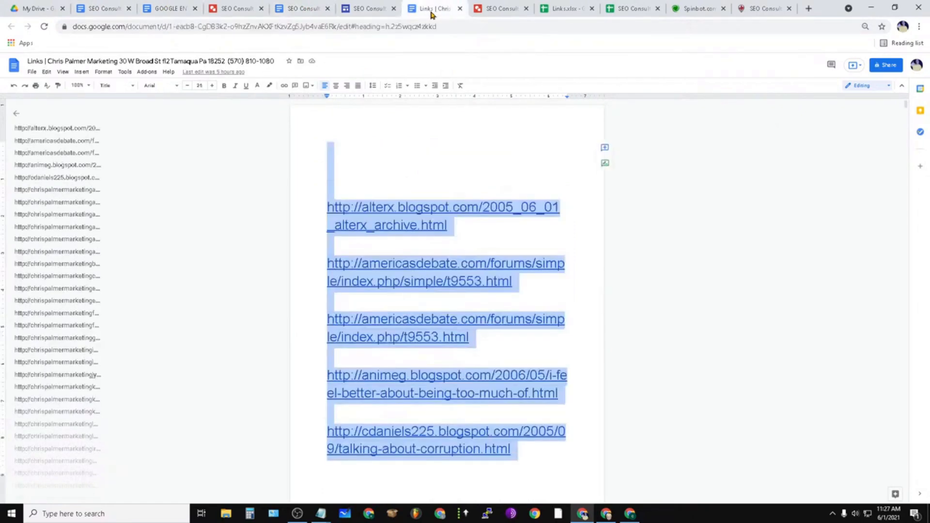
left_click(303, 8)
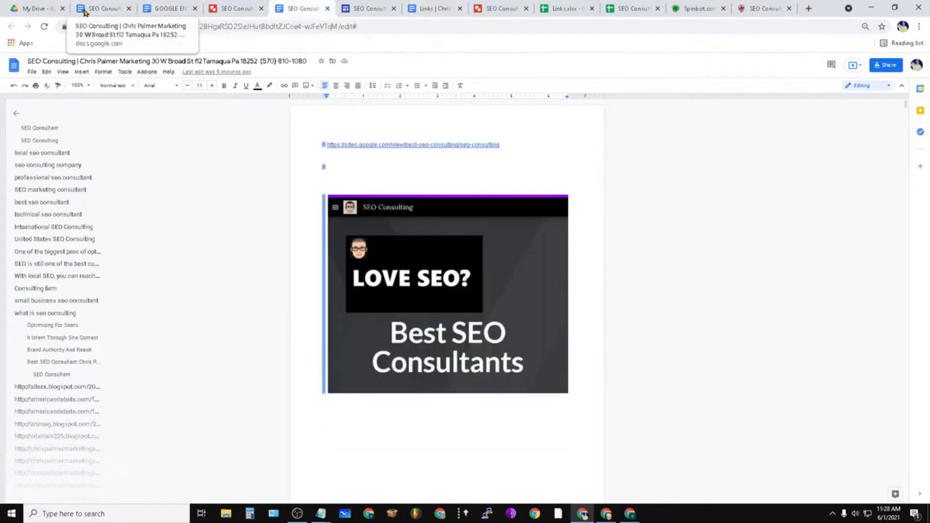
left_click(95, 12)
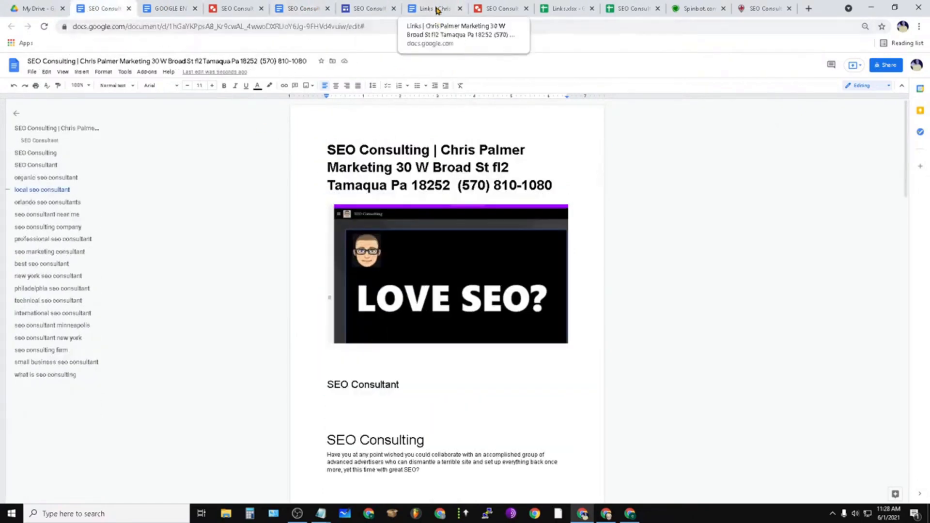
left_click(161, 8)
left_click(116, 8)
Step: Add blank lines between the "SEO Consultant" heading on the second page and the "organic seo consultant" heading
scroll(504, 363, "down", 10)
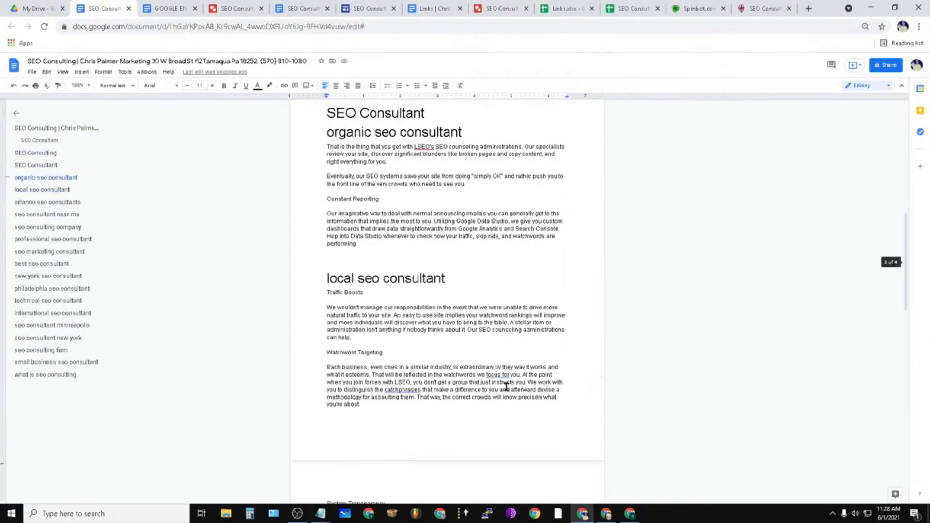
scroll(477, 378, "down", 15)
scroll(310, 264, "up", 12)
scroll(510, 278, "up", 6)
left_click(464, 269)
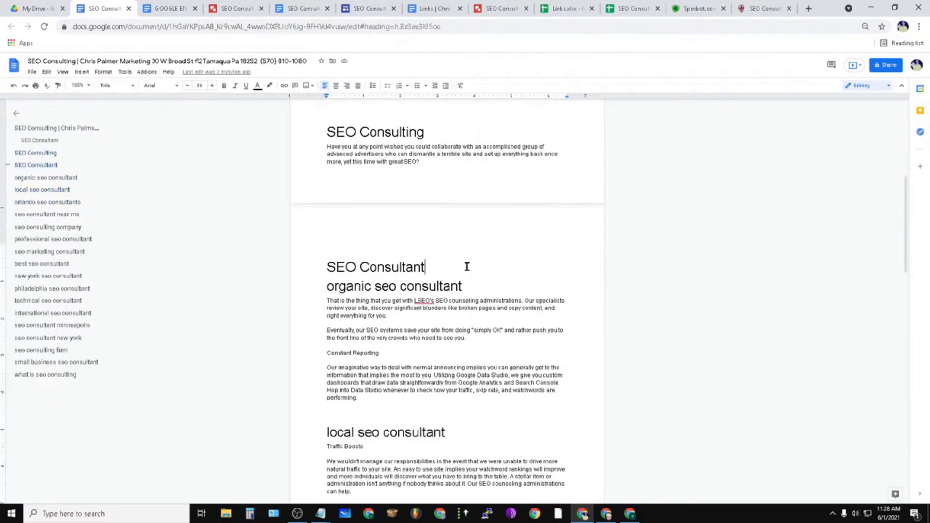
key("Return")
key("Return")
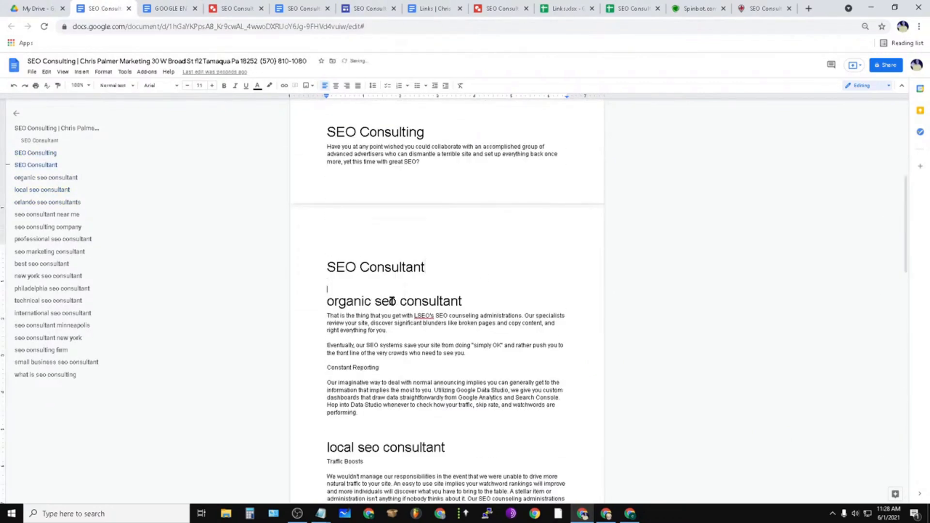
left_click(81, 72)
mouse_move(121, 111)
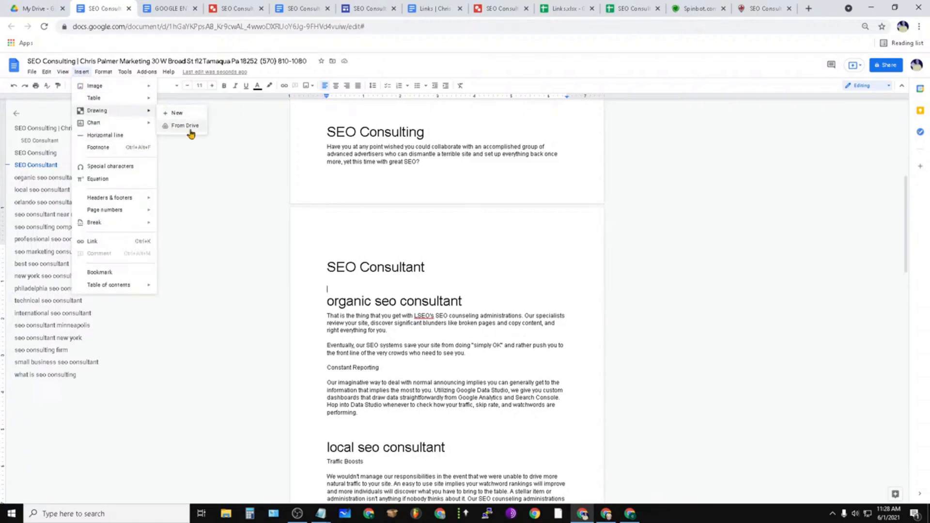
left_click(175, 113)
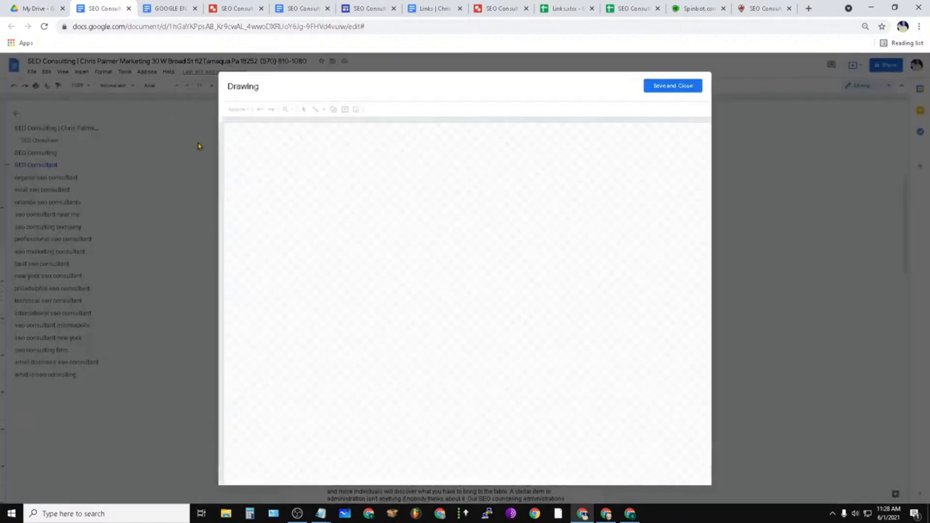
left_click(686, 90)
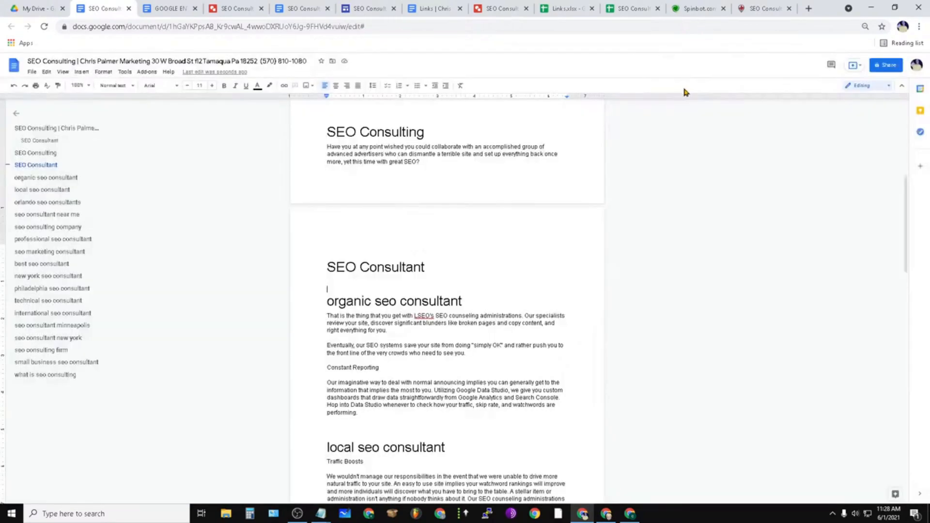
Step: Open the chooser for inserting a drawing from Drive below the "SEO Consultant" heading, and cancel it
left_click(81, 72)
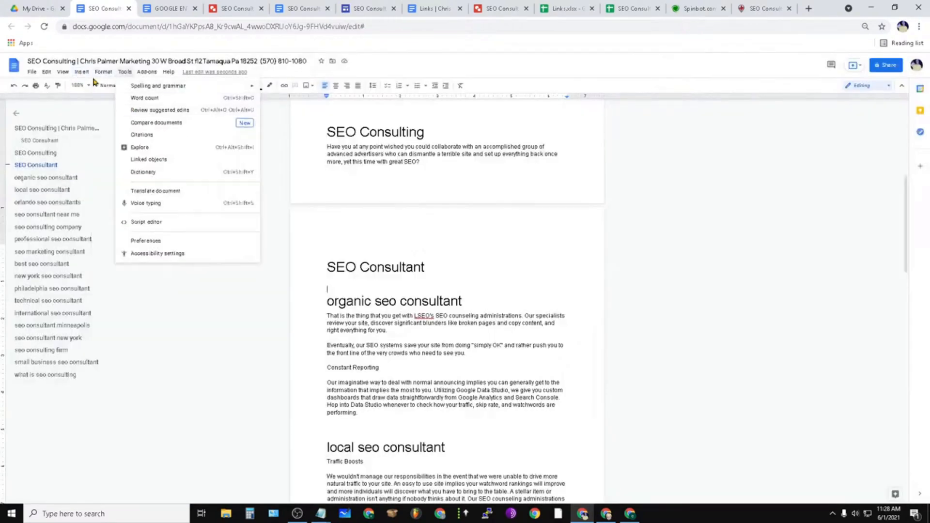
mouse_move(108, 114)
left_click(191, 125)
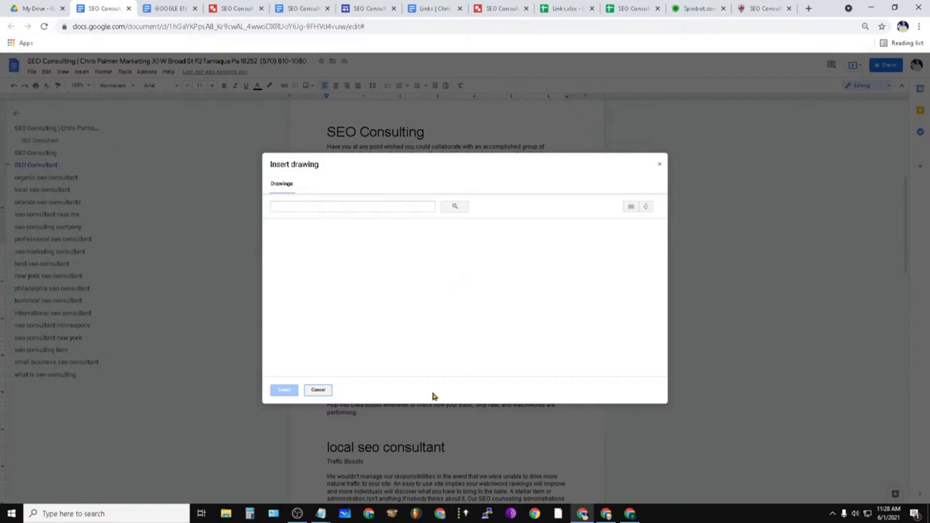
left_click(318, 390)
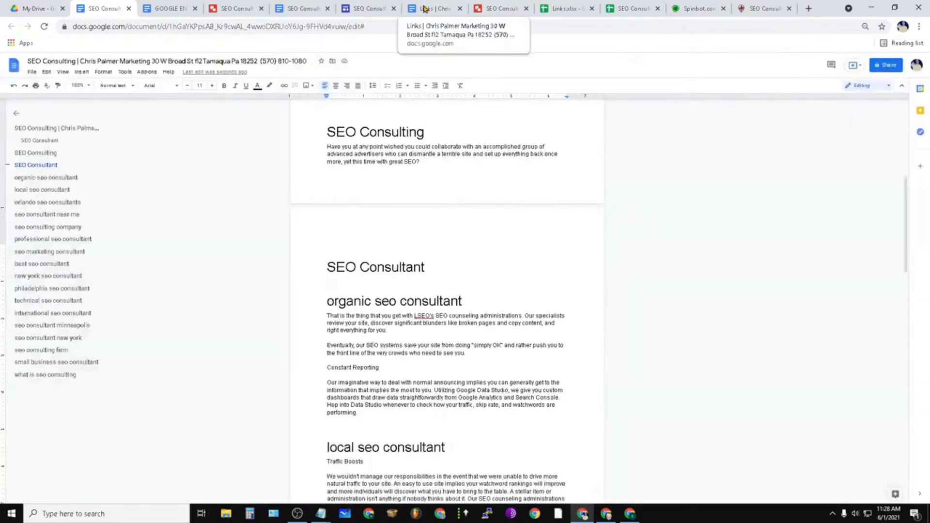
Step: Look over the Google Site and the Links document, and scan the training document's sections around the Super Docs checklist
left_click(369, 14)
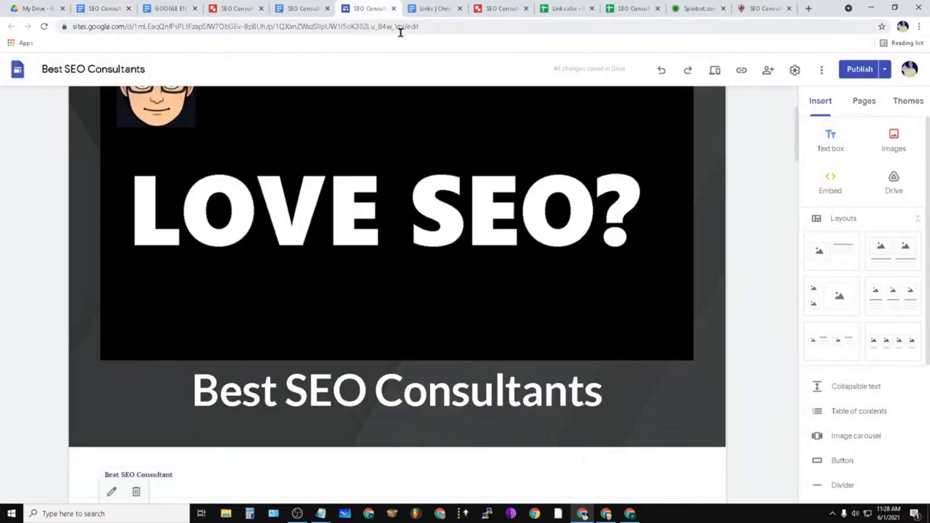
left_click(419, 8)
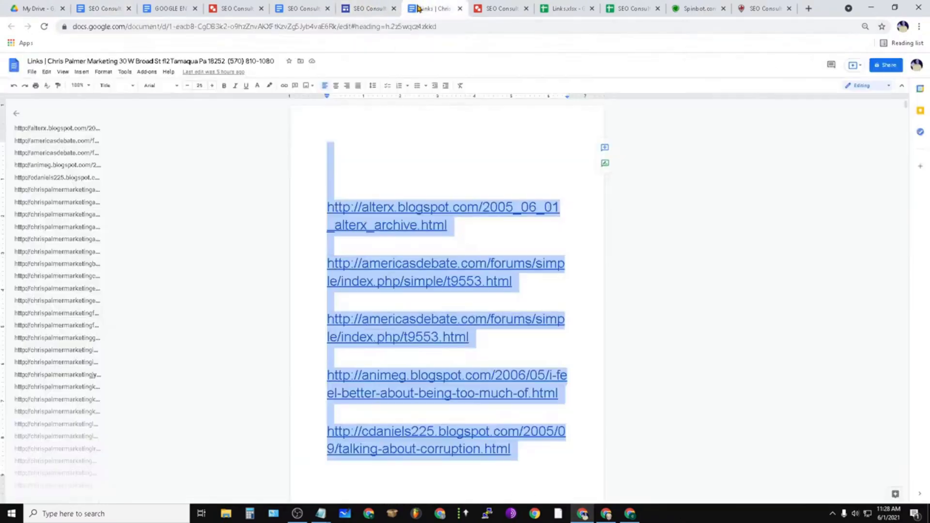
left_click(362, 12)
left_click(178, 13)
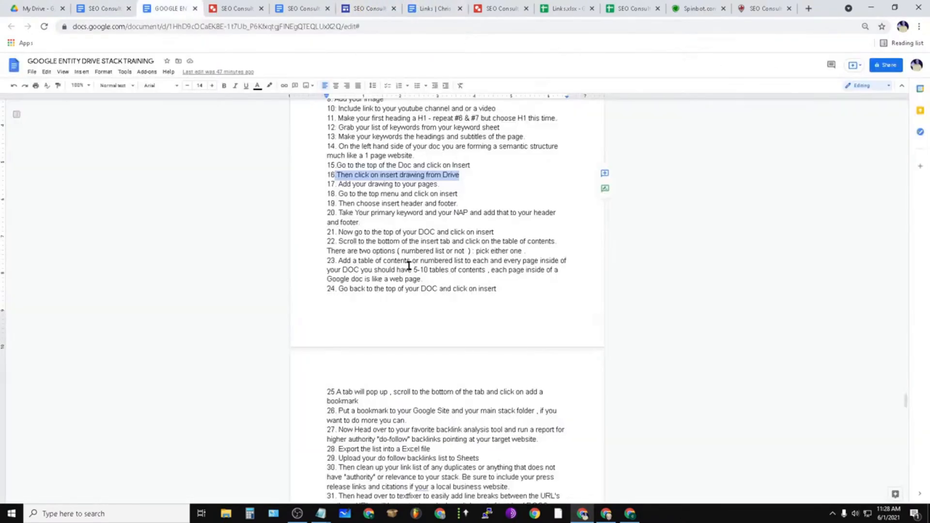
scroll(432, 278, "up", 6)
scroll(465, 315, "down", 15)
scroll(497, 342, "up", 20)
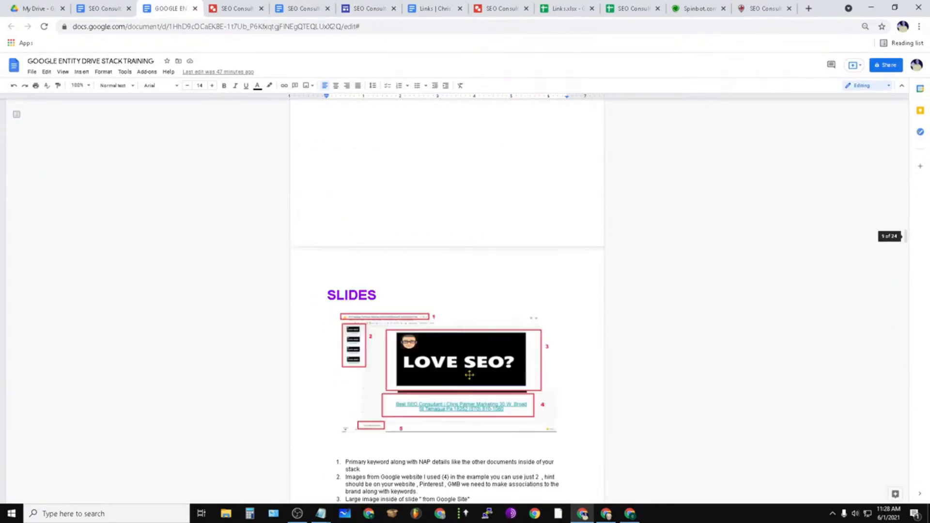
scroll(470, 373, "down", 20)
scroll(450, 394, "down", 18)
scroll(452, 426, "up", 6)
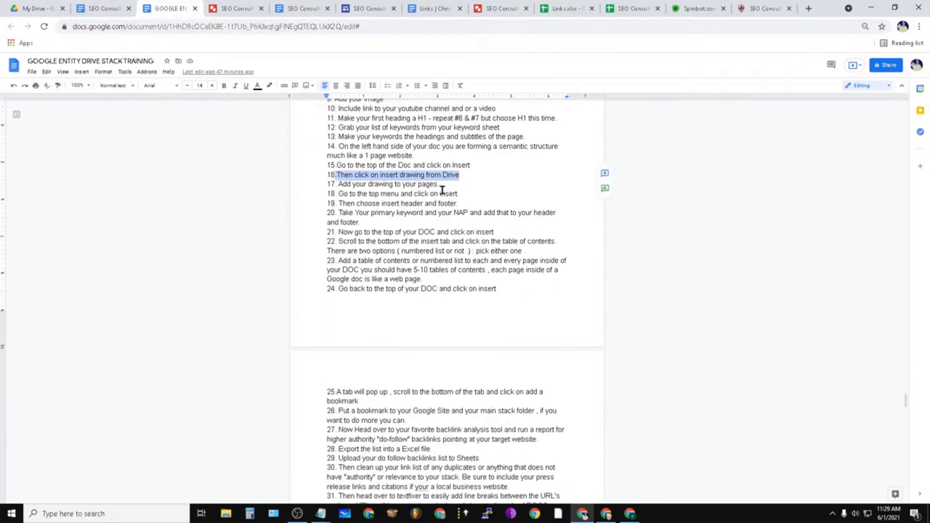
Step: Find the drawing with the map and "SEO Consulting" text in the finished example document and select it for inspection
left_click(361, 8)
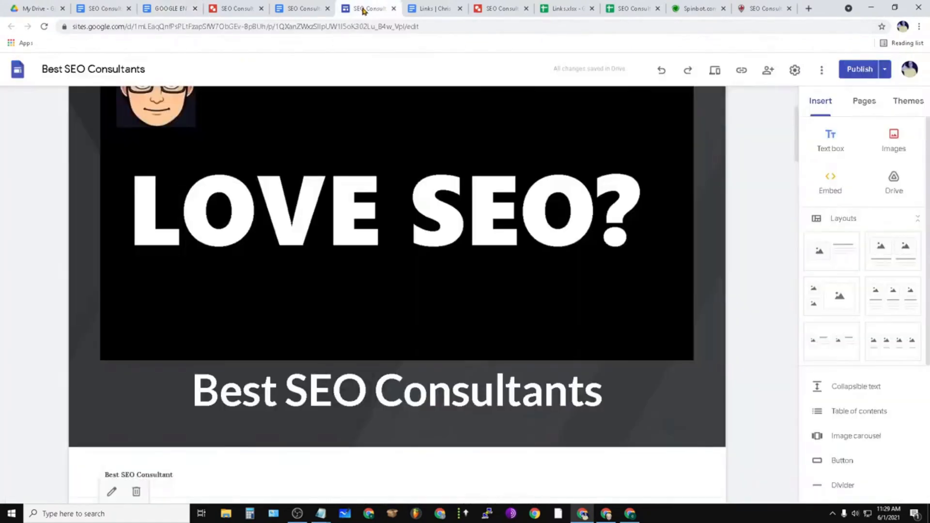
left_click(298, 8)
scroll(435, 250, "down", 20)
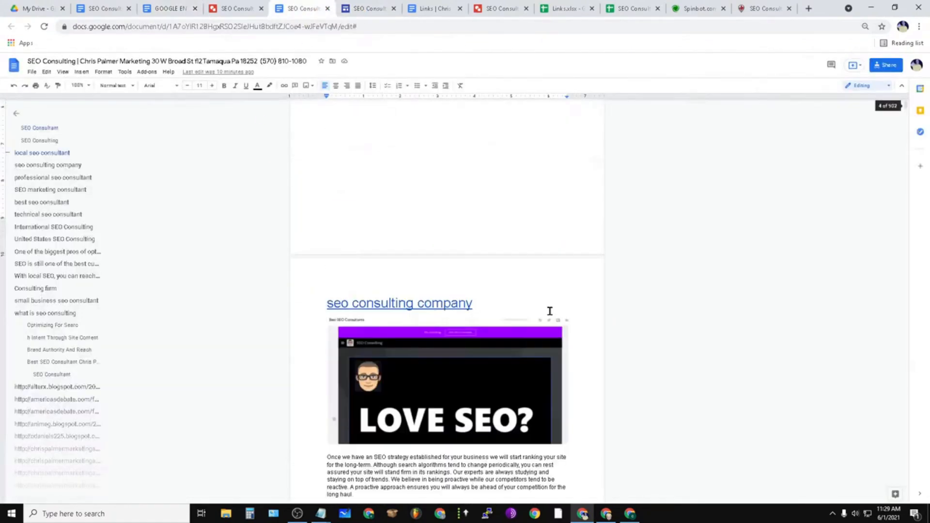
scroll(437, 434, "down", 20)
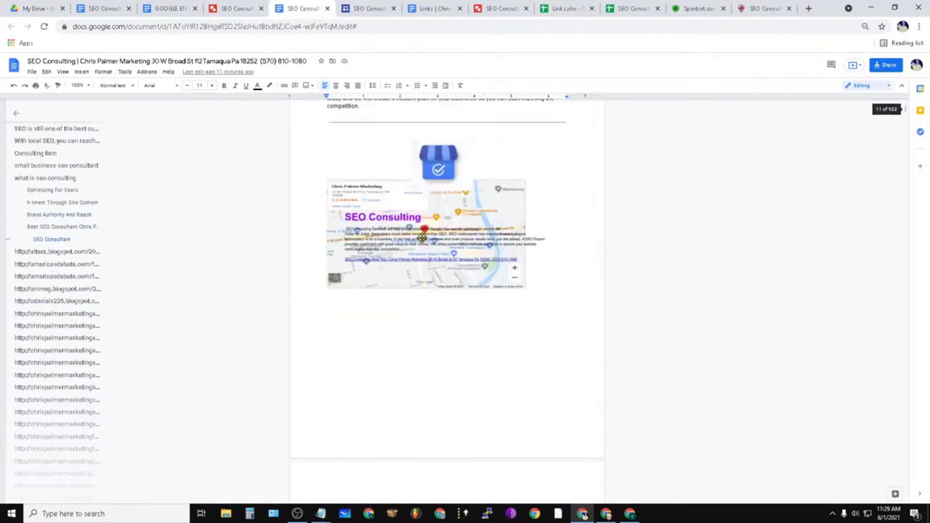
left_click(436, 199)
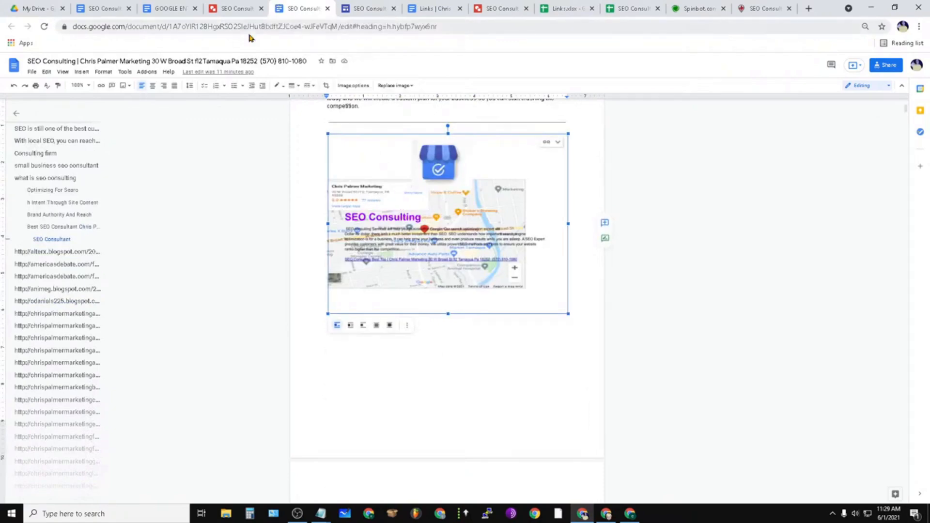
Step: Read checklist items 18 and 19 about inserting a header and footer, highlighting each line in the training document
left_click(175, 8)
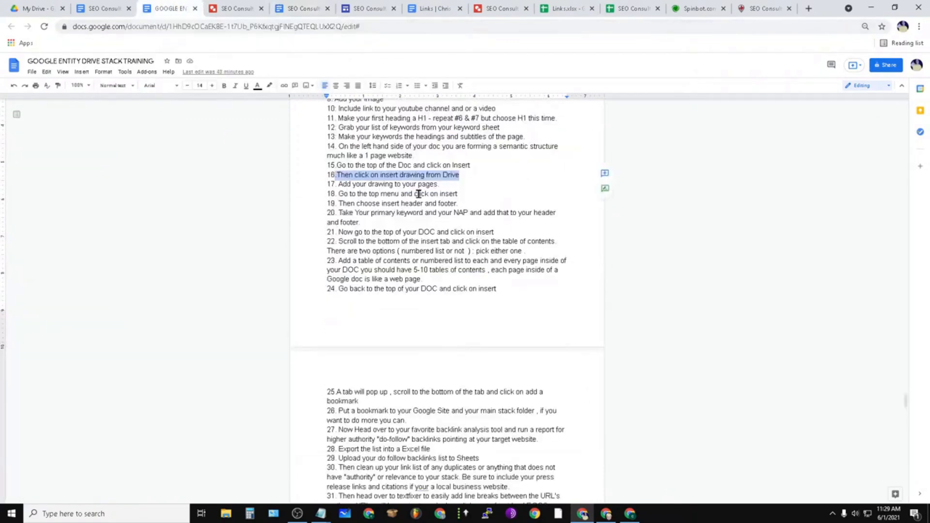
left_click_drag(324, 194, 485, 194)
left_click(485, 206)
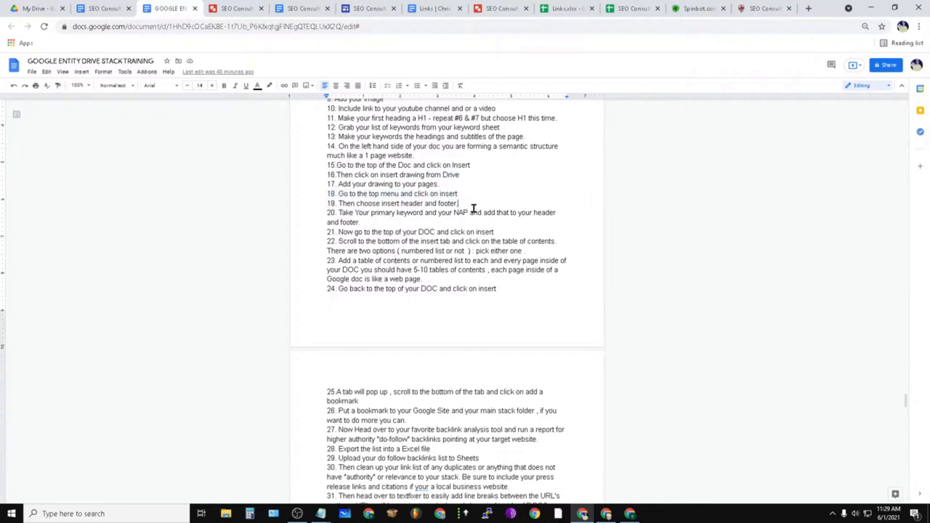
left_click_drag(456, 204, 324, 204)
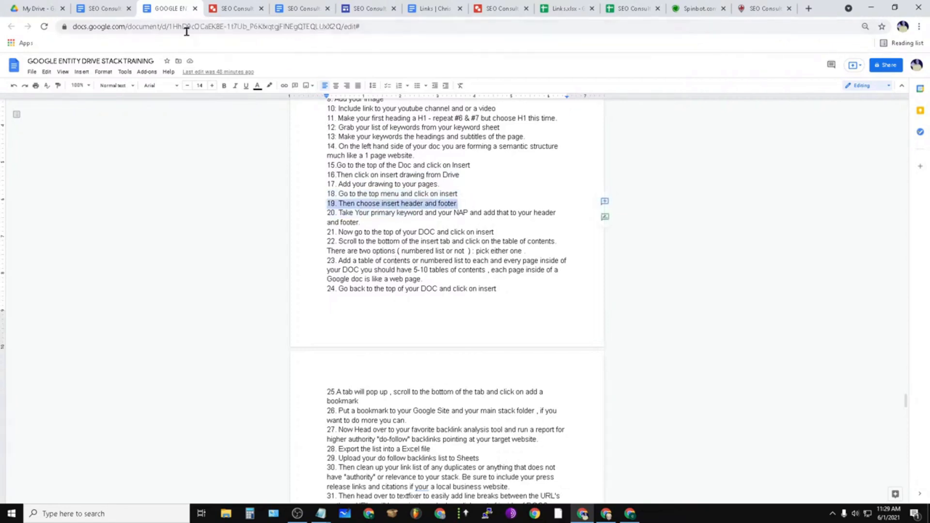
Step: Return to the SEO Consulting document and copy its whole title block with the keyword, business name, address and phone number
left_click(113, 5)
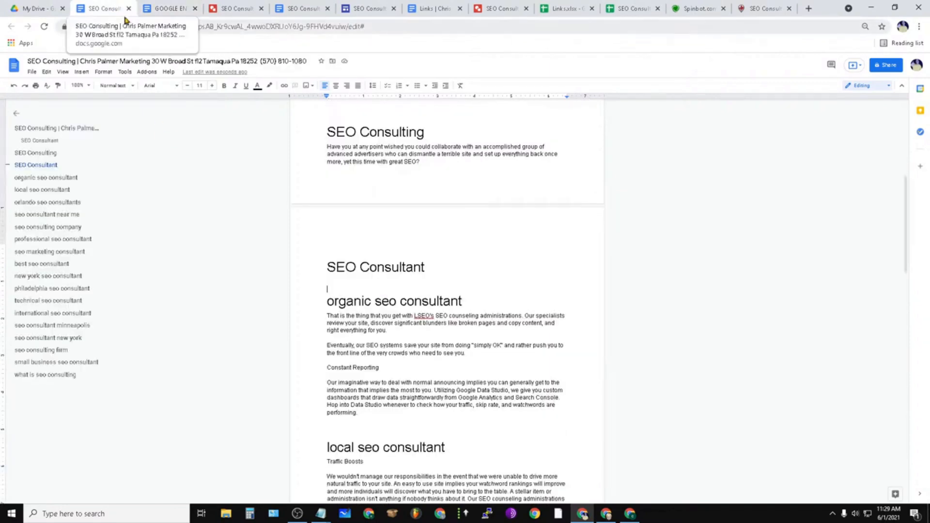
scroll(455, 264, "up", 5)
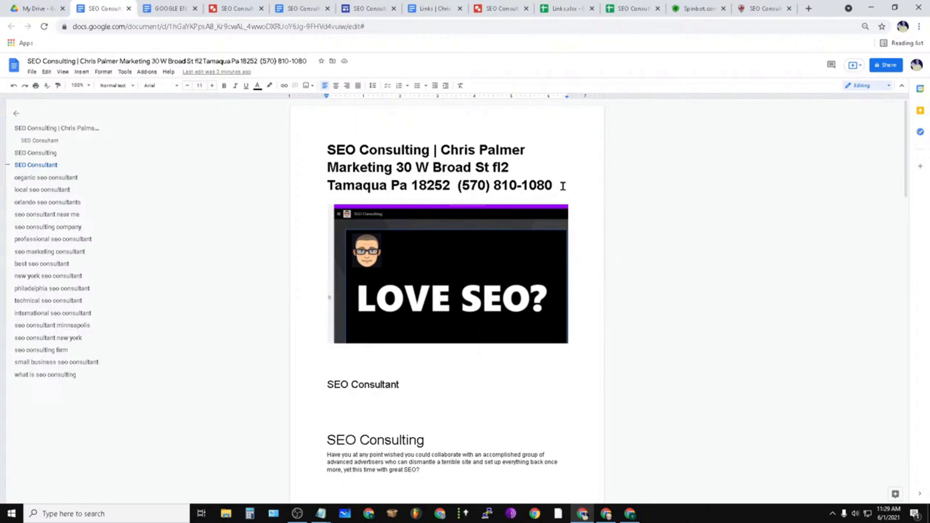
left_click(476, 167)
left_click_drag(555, 183, 337, 151)
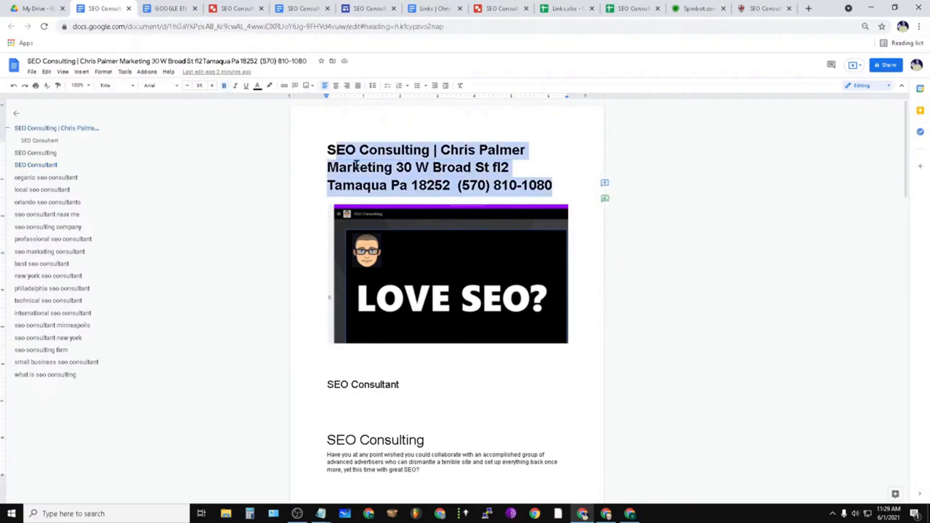
left_click(552, 185)
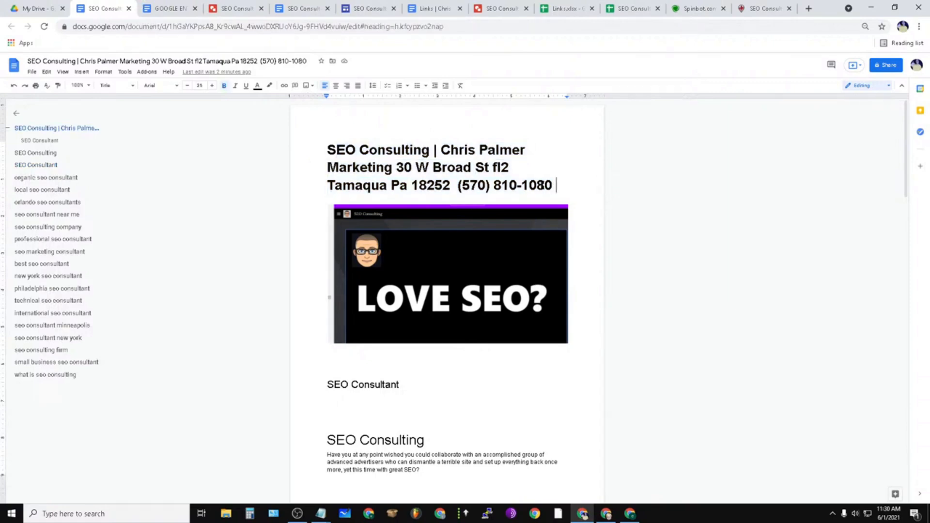
left_click_drag(554, 185, 324, 152)
right_click(334, 153)
left_click(373, 173)
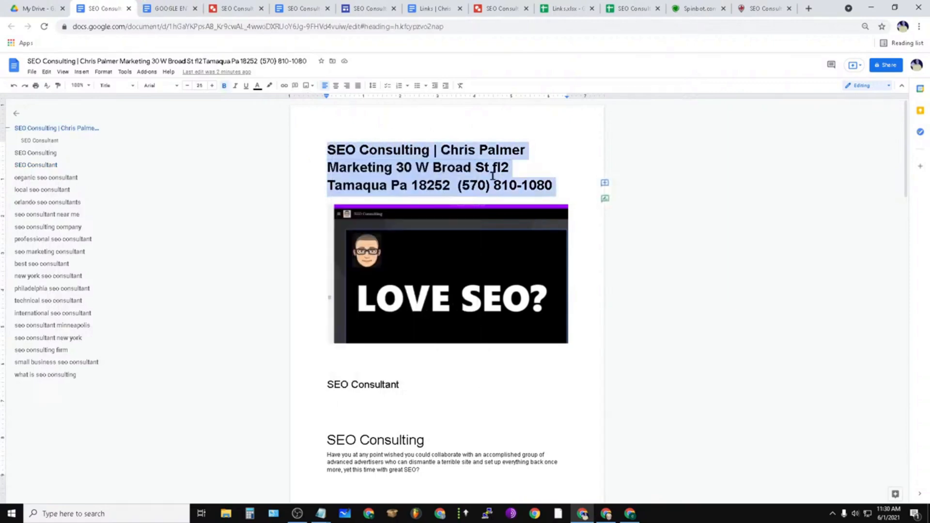
Step: Paste the copied title block on a new line between the title and the LOVE SEO? image
left_click(571, 183)
key("Return")
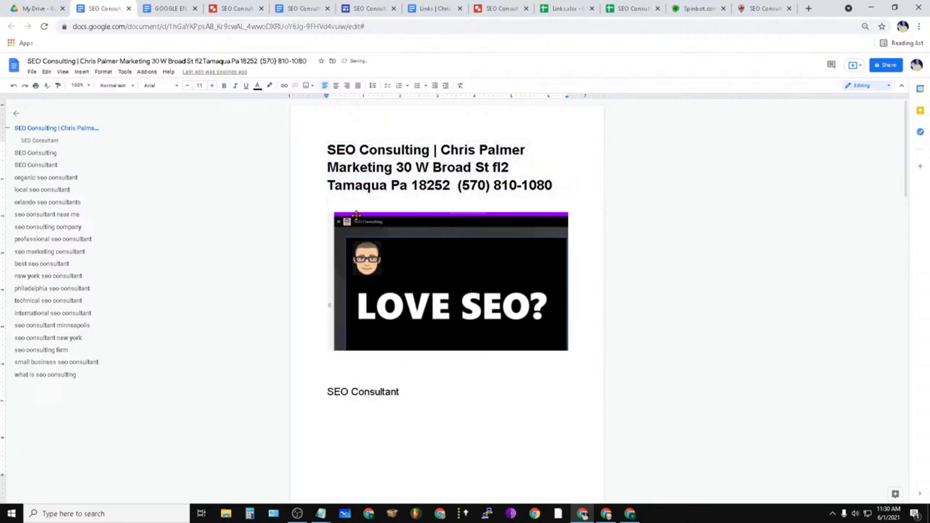
right_click(348, 202)
left_click(375, 237)
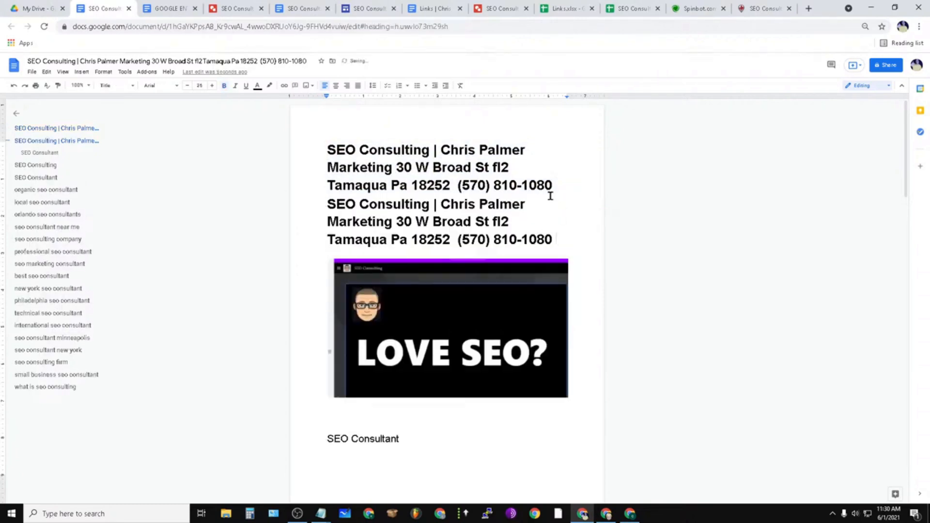
Step: Apply 0.5-inch header and footer margins, and add page numbers to the header, starting at 1 and shown on the first page
left_click_drag(557, 186, 329, 151)
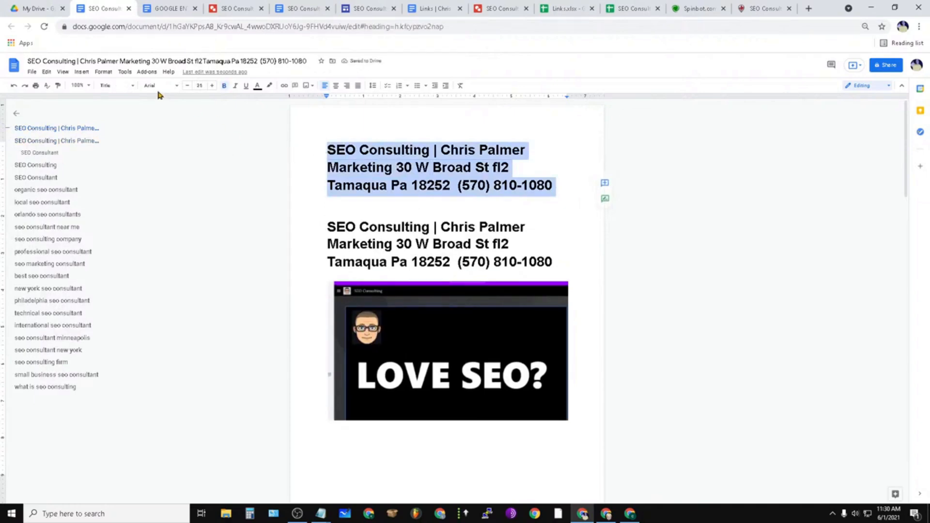
left_click(109, 73)
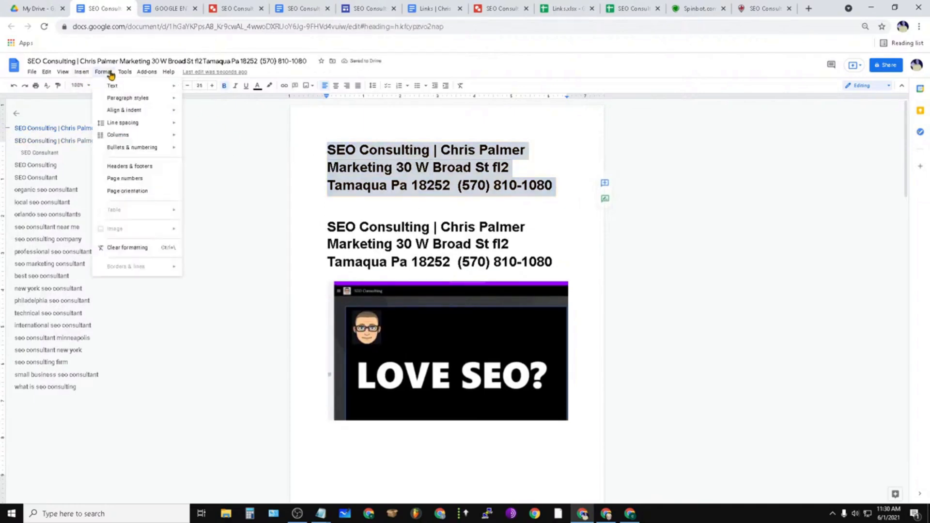
left_click(129, 167)
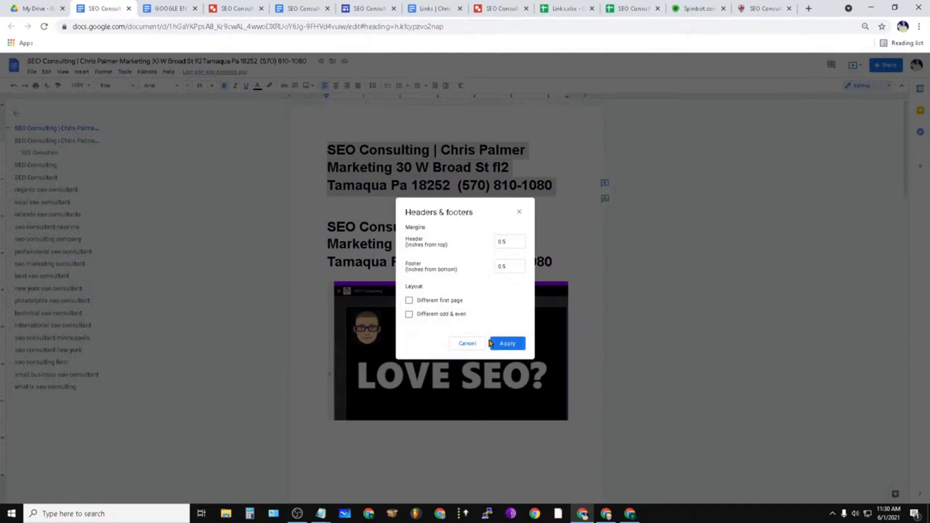
left_click(506, 343)
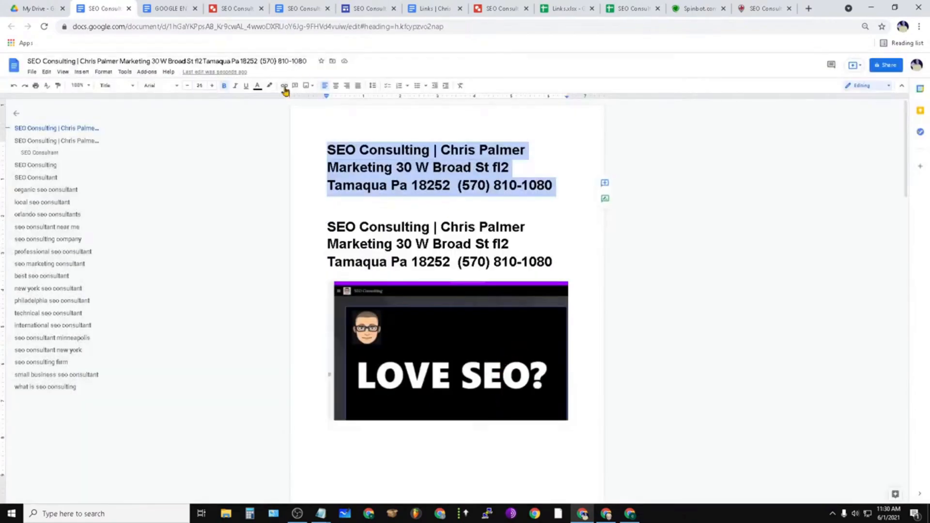
left_click(104, 73)
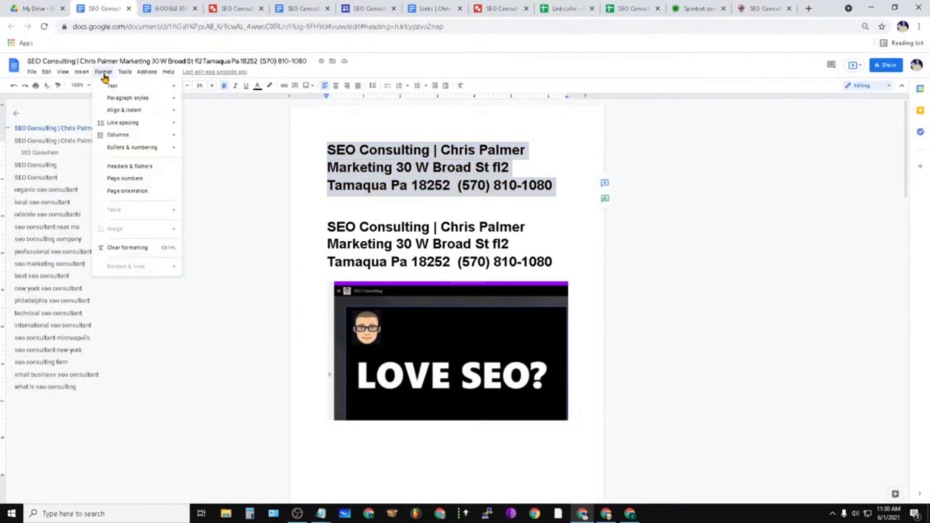
left_click(147, 179)
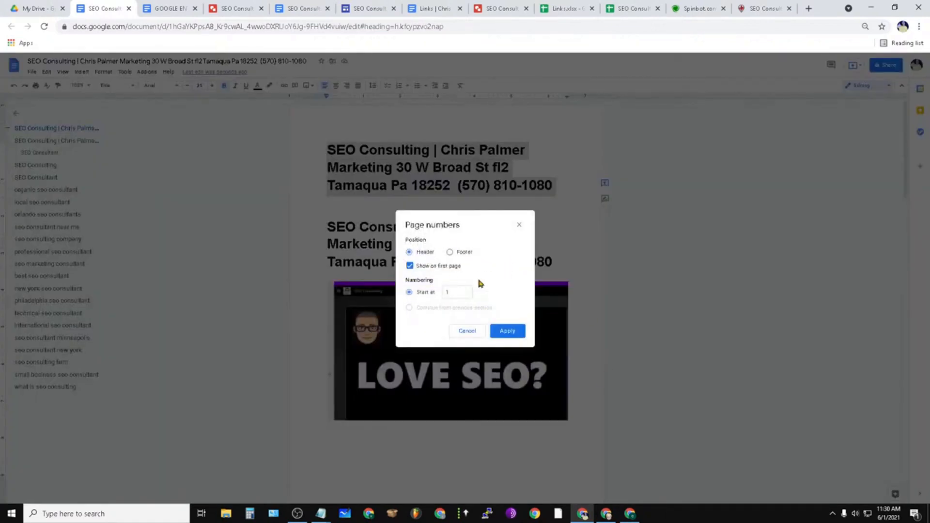
left_click(507, 331)
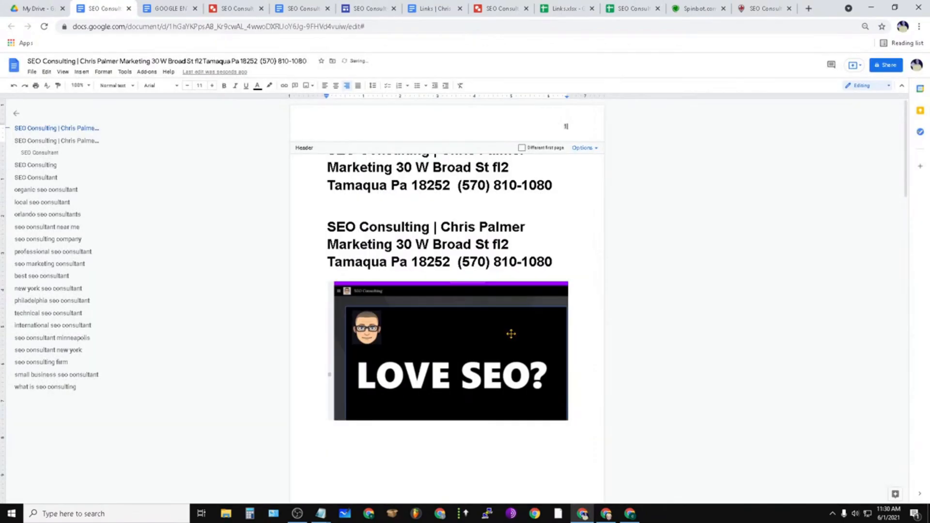
Step: Enable a different first-page header and footer, and apply it with 0.5-inch header and footer margins
left_click(557, 151)
left_click(582, 148)
left_click(610, 161)
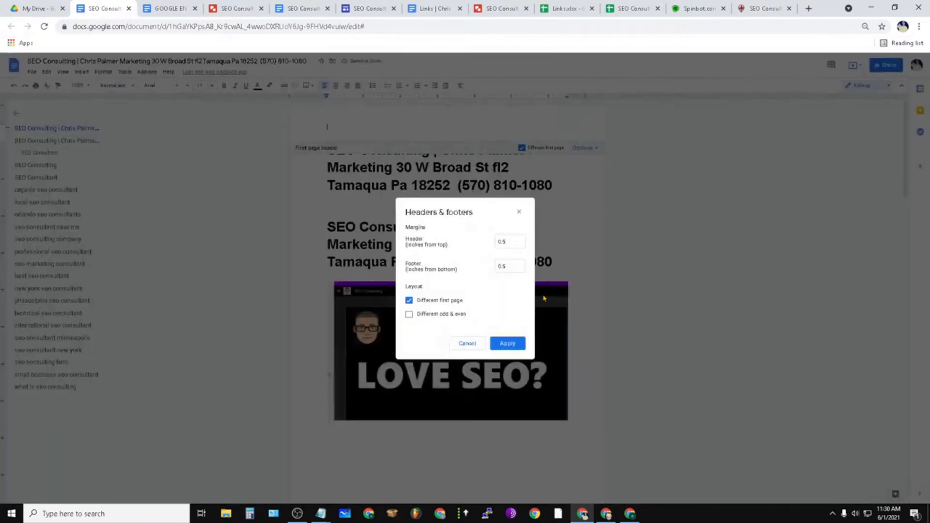
left_click(508, 341)
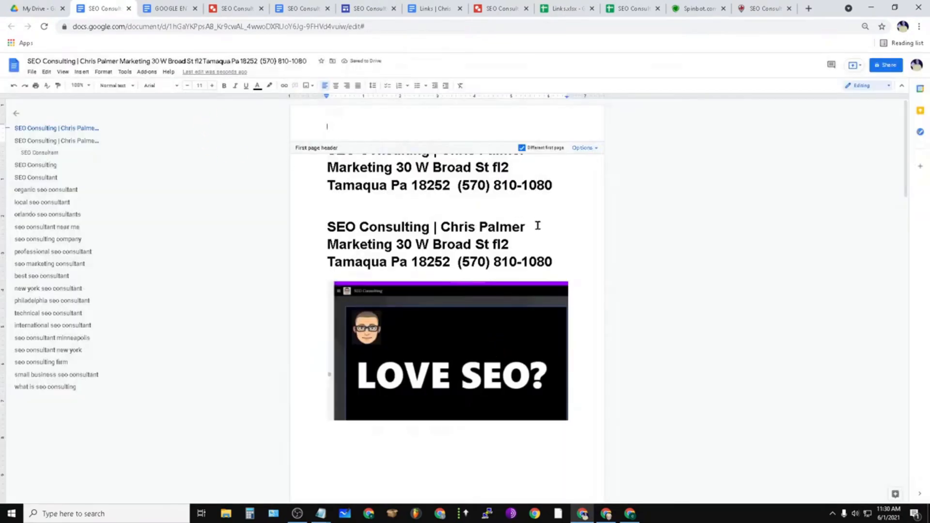
Step: Cut the upper of the two title blocks from the body of the first page
left_click(566, 187)
left_click_drag(565, 187, 320, 147)
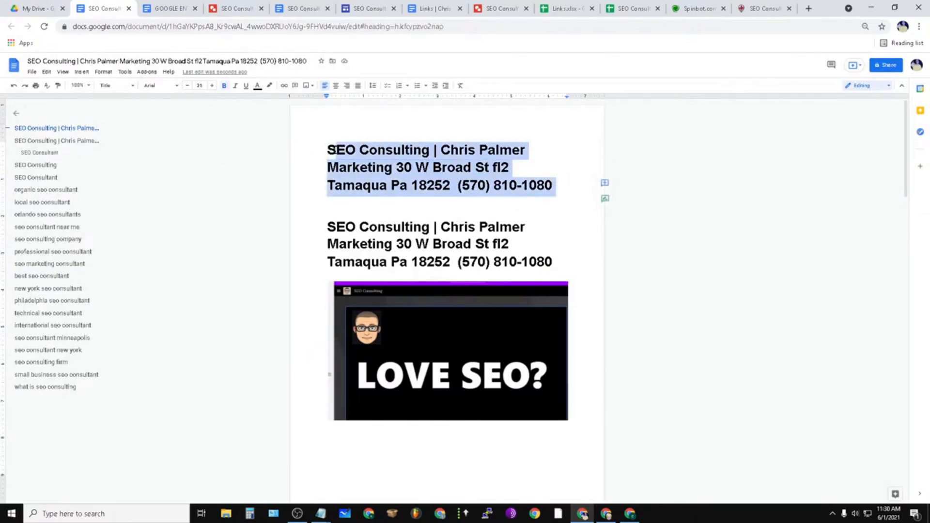
right_click(367, 155)
left_click(425, 163)
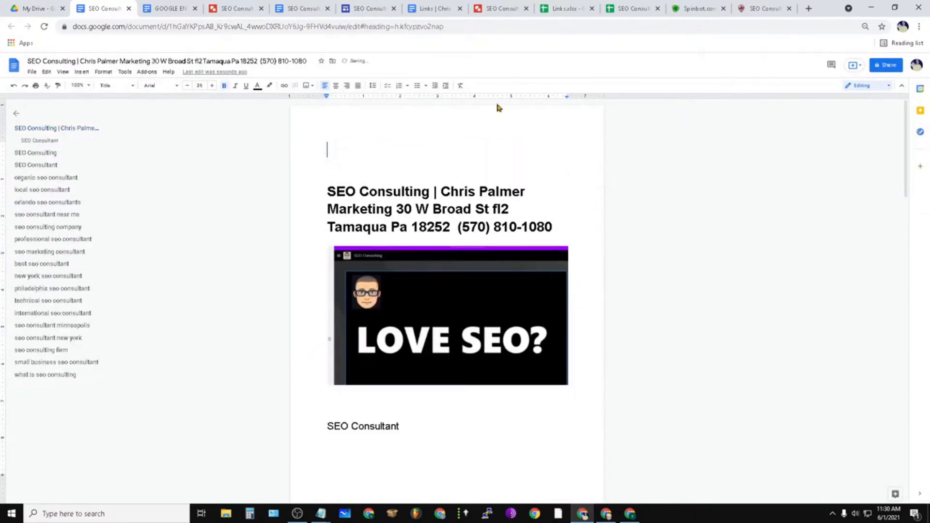
Step: Add header page numbers starting at 1 with the first page included, and paste the cut title block into the first-page header
left_click(103, 72)
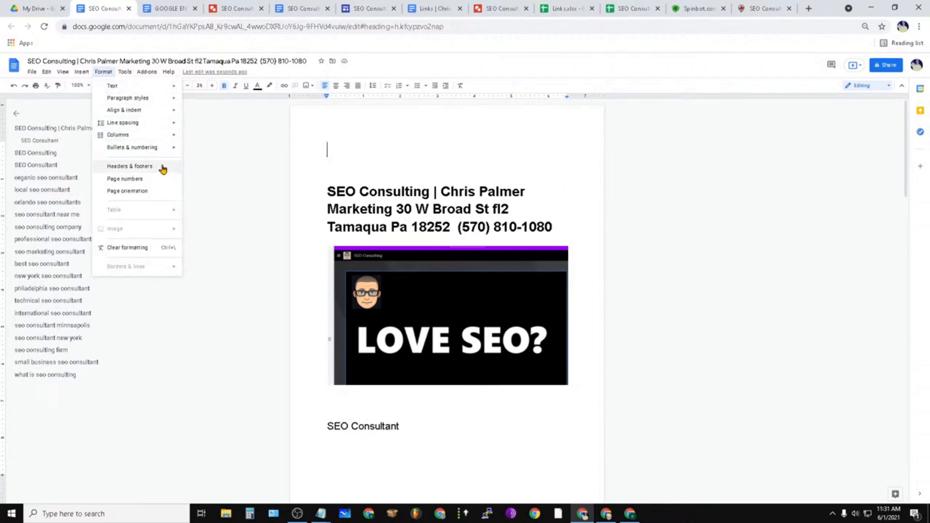
left_click(130, 167)
left_click(467, 343)
left_click(103, 72)
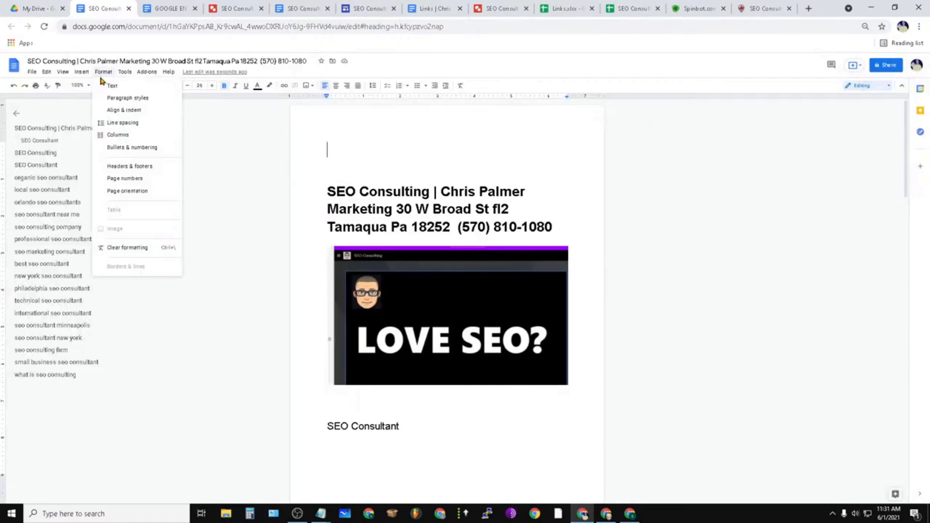
left_click(131, 178)
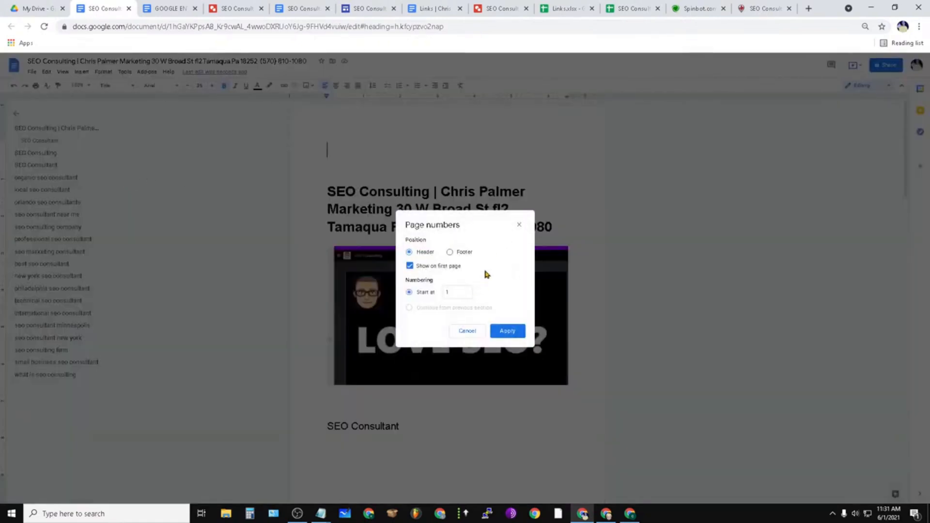
left_click(507, 331)
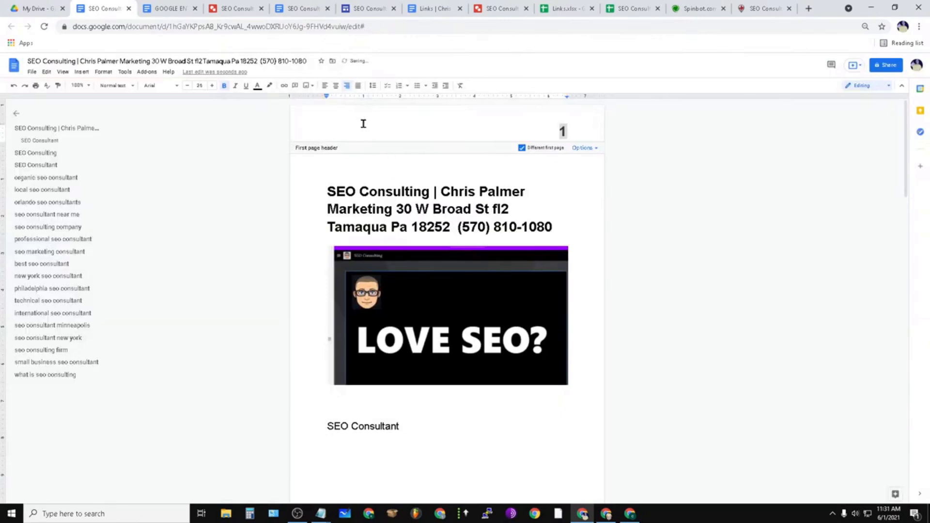
right_click(561, 128)
left_click(584, 174)
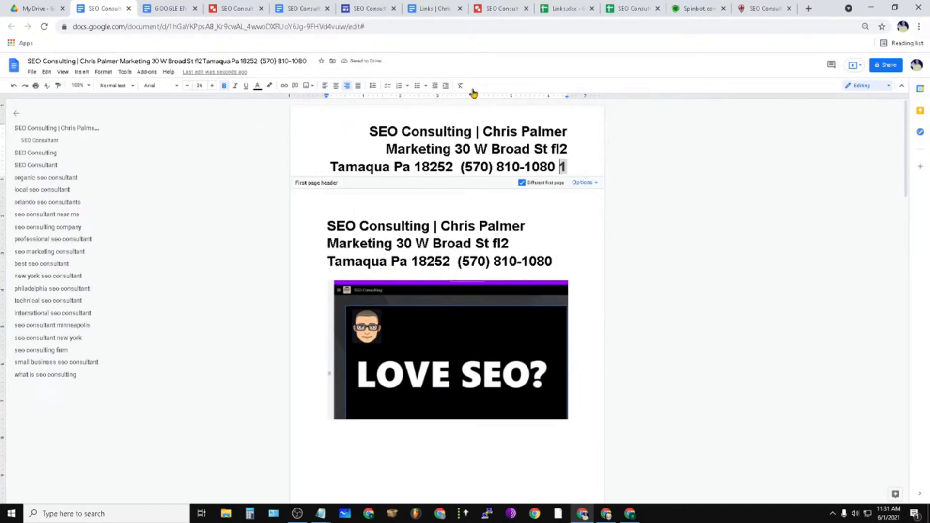
Step: Add page numbers to the footer and paste the keyword, business name, address and phone block into the footer on page 2
scroll(609, 316, "down", 3)
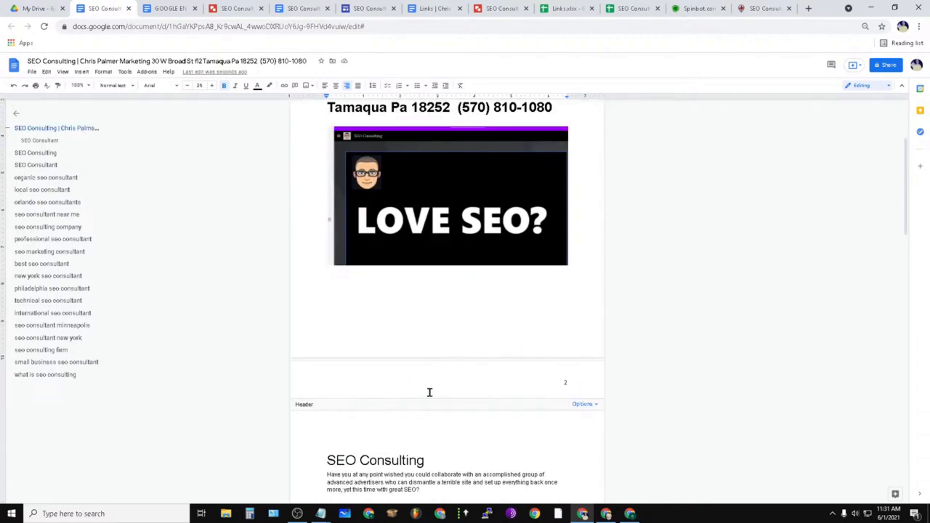
left_click(386, 409)
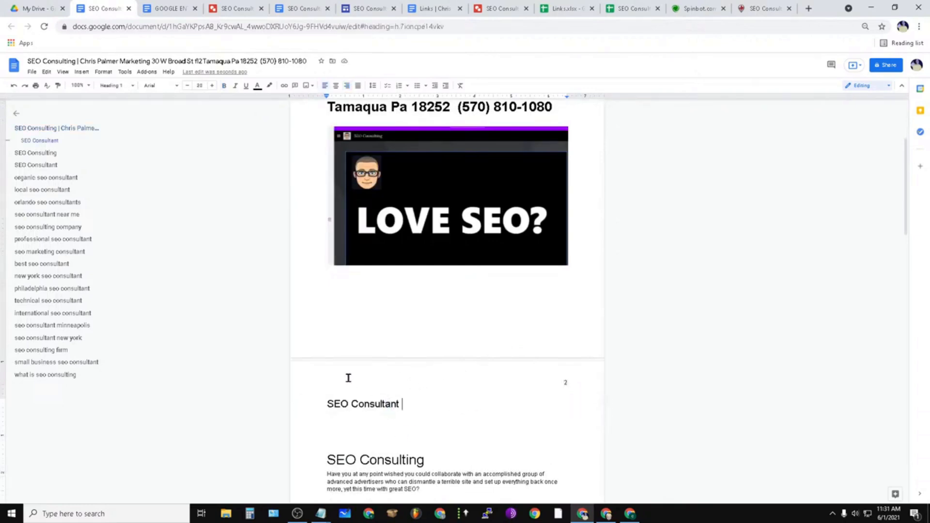
left_click(81, 72)
mouse_move(103, 71)
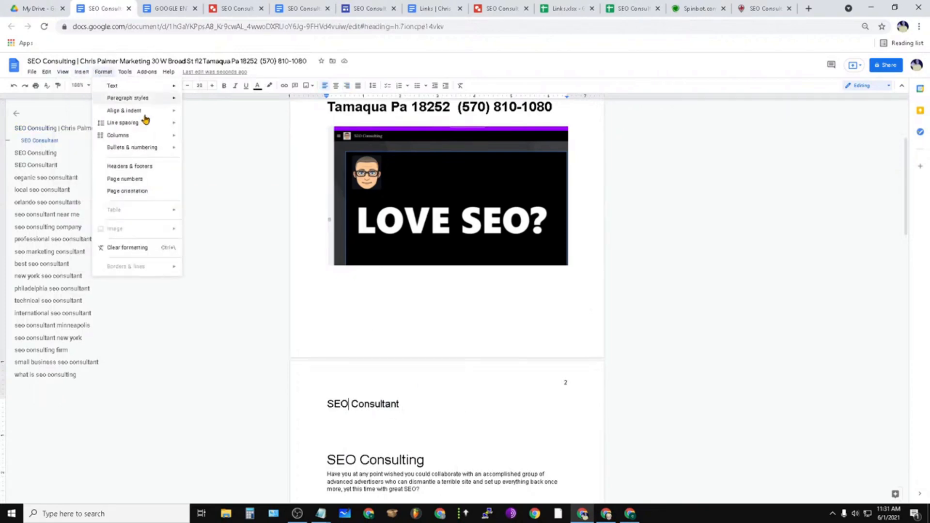
left_click(136, 179)
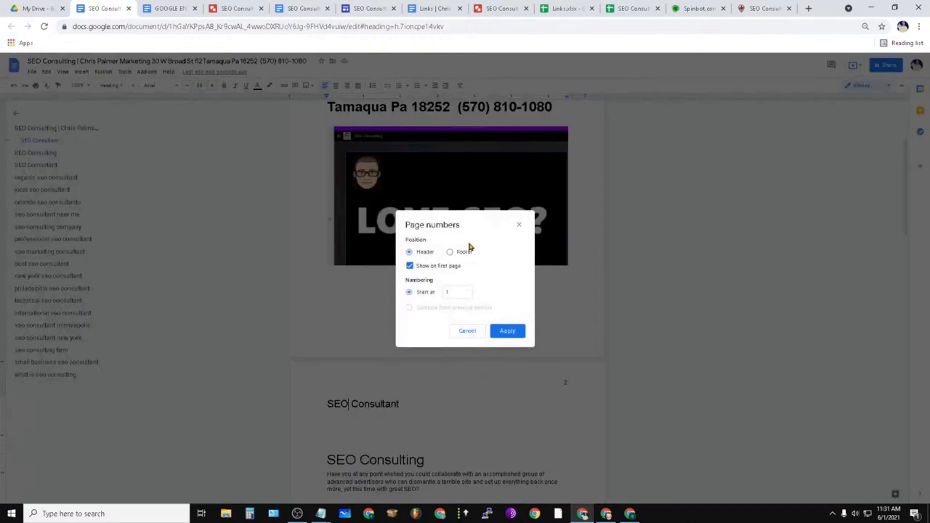
left_click(455, 254)
left_click(514, 331)
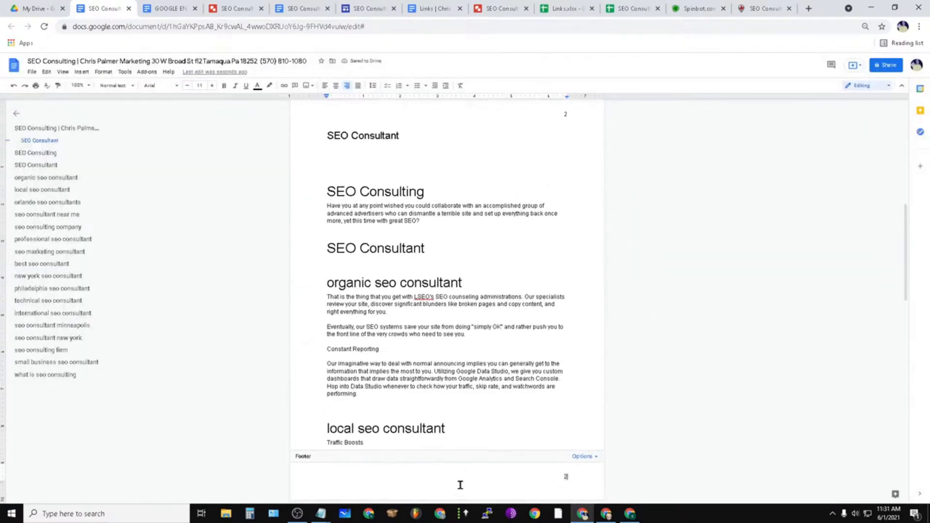
right_click(567, 477)
left_click(608, 339)
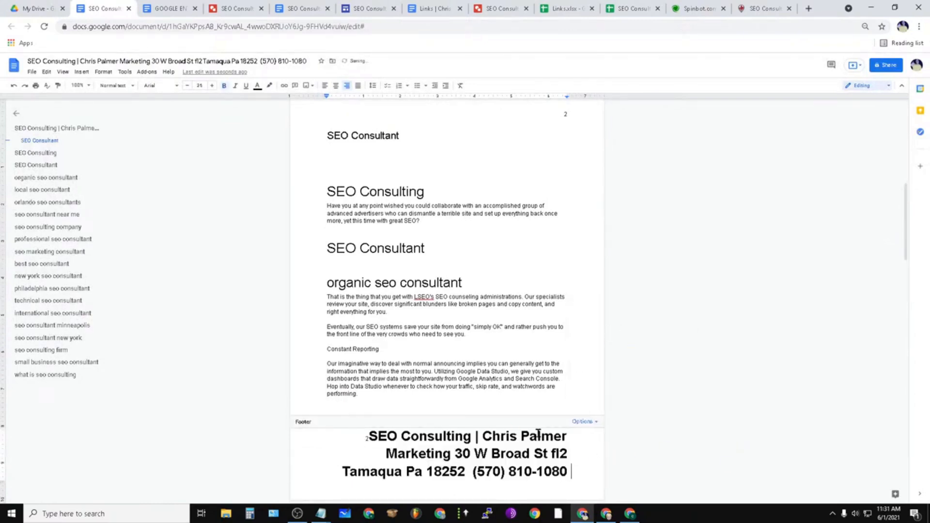
Step: Read checklist items 20 to 24 about header and footer details and tables of contents, and glance at the finished example document
scroll(431, 349, "up", 6)
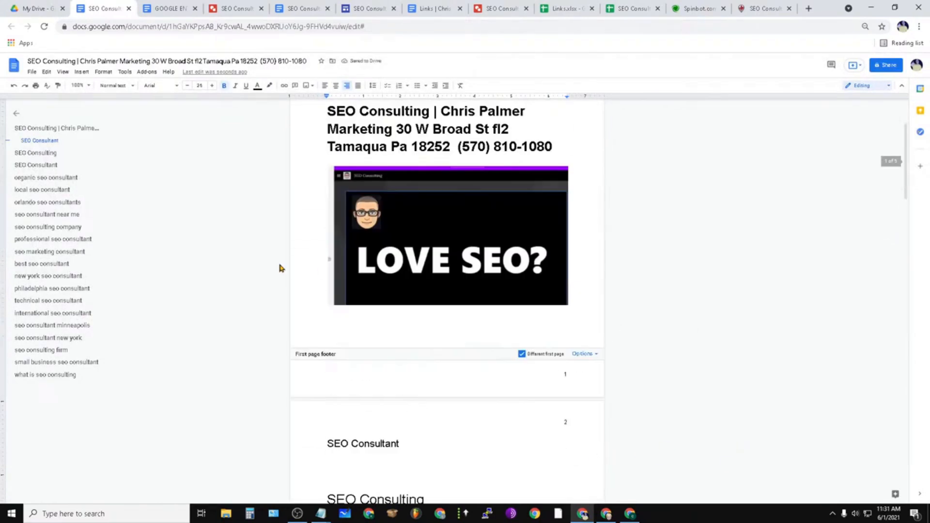
left_click(172, 8)
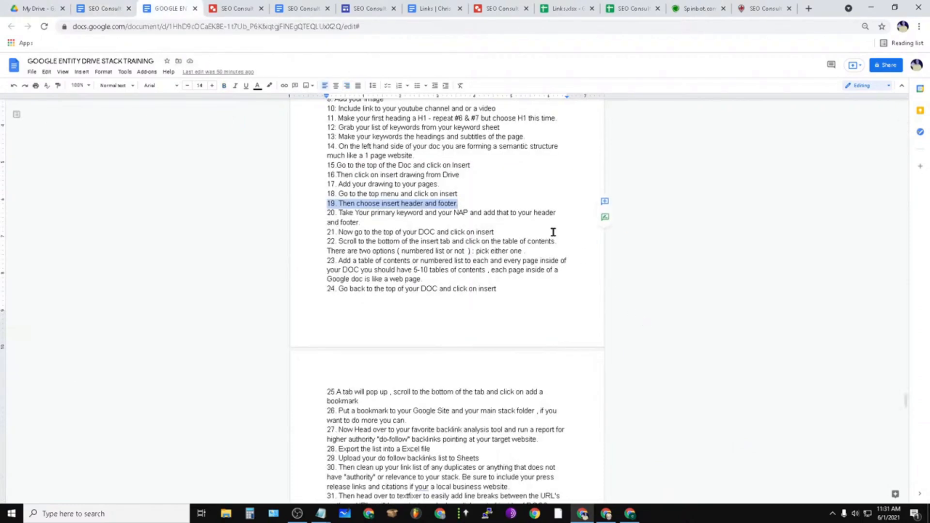
triple_click(338, 213)
left_click(359, 222)
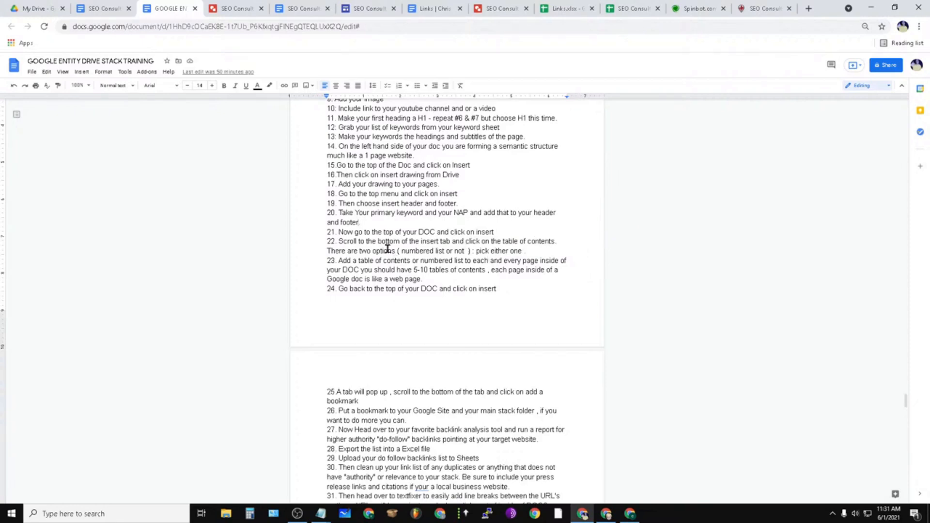
left_click_drag(328, 232, 501, 245)
left_click(500, 245)
left_click_drag(327, 240, 558, 295)
left_click(554, 333)
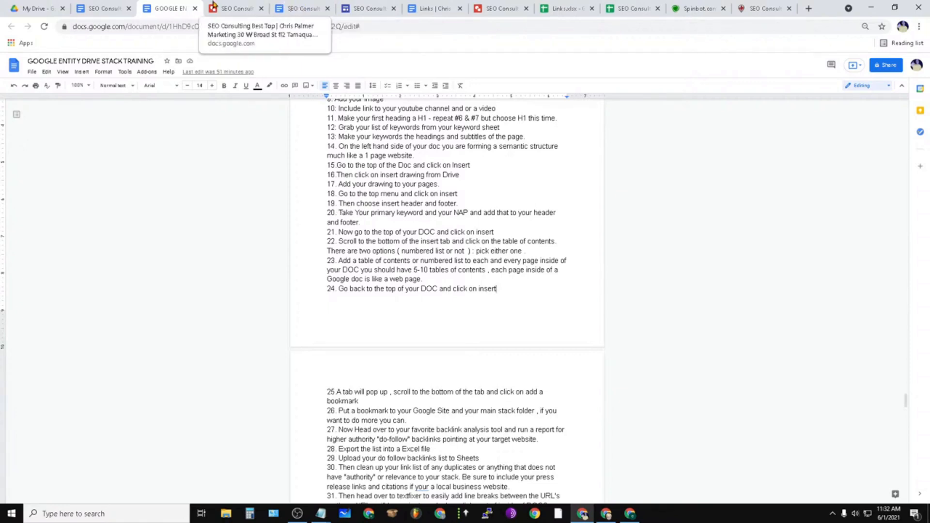
left_click(293, 8)
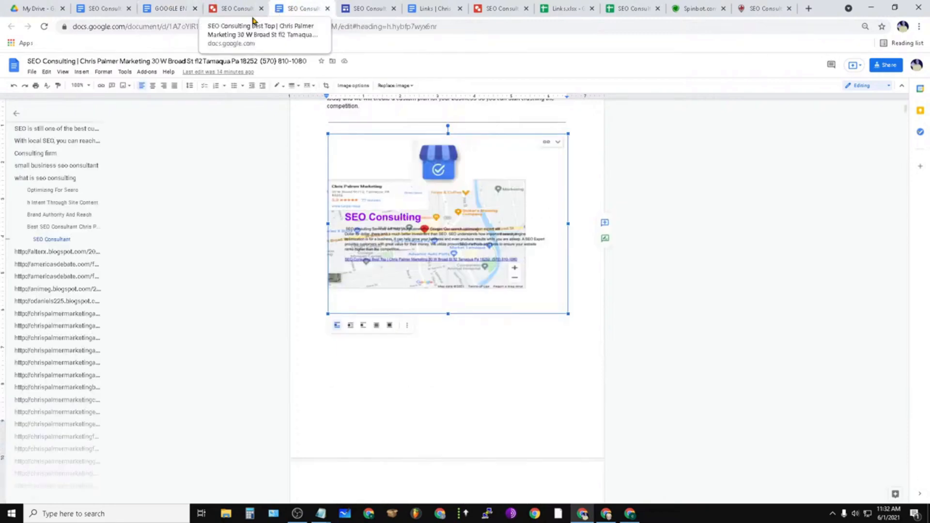
left_click(102, 8)
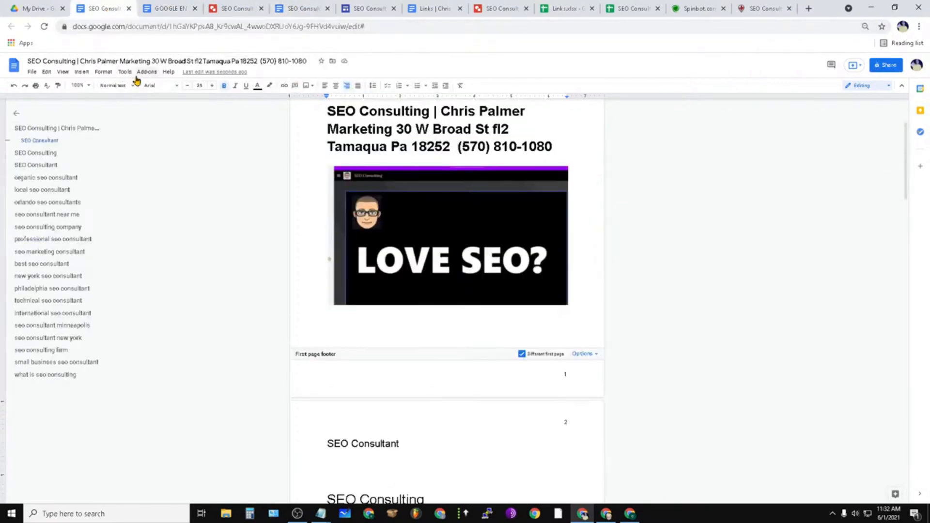
Step: Look over the insert options, and examine the first table of contents near the top of the finished example document
left_click(103, 72)
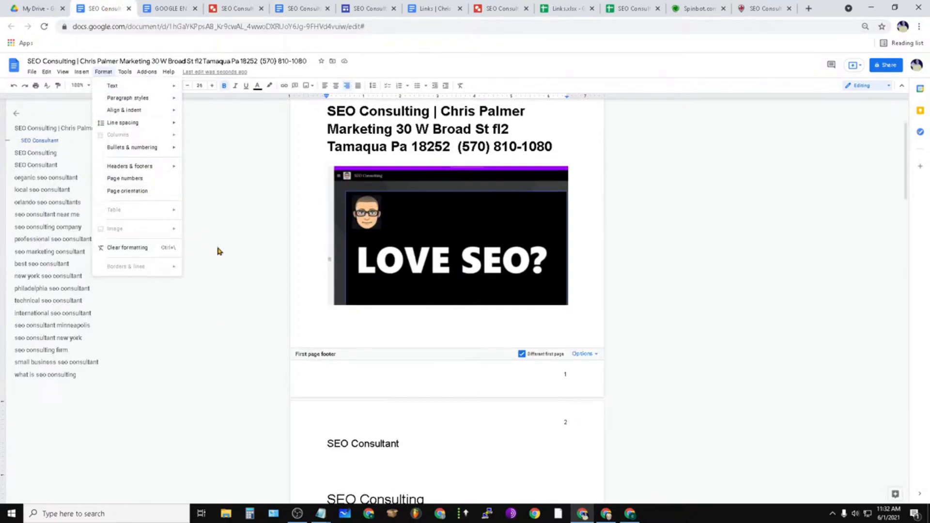
mouse_move(125, 73)
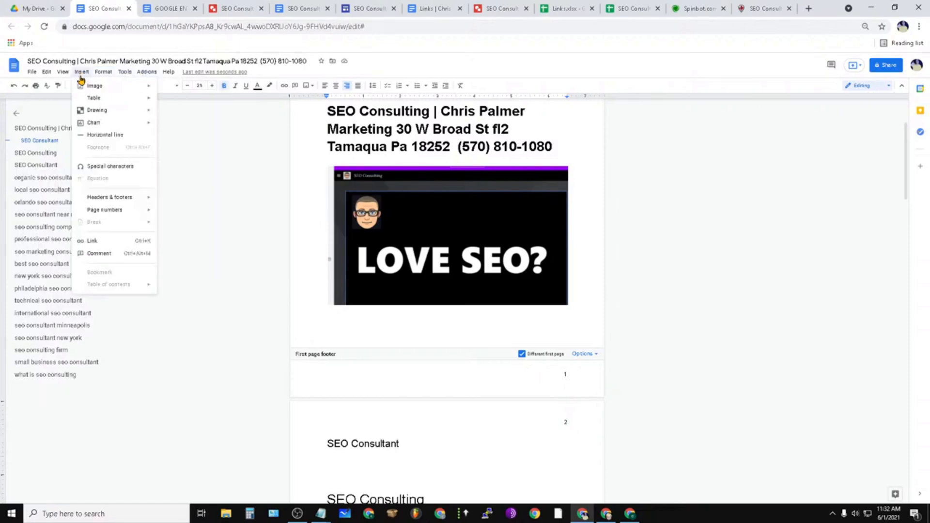
left_click(308, 10)
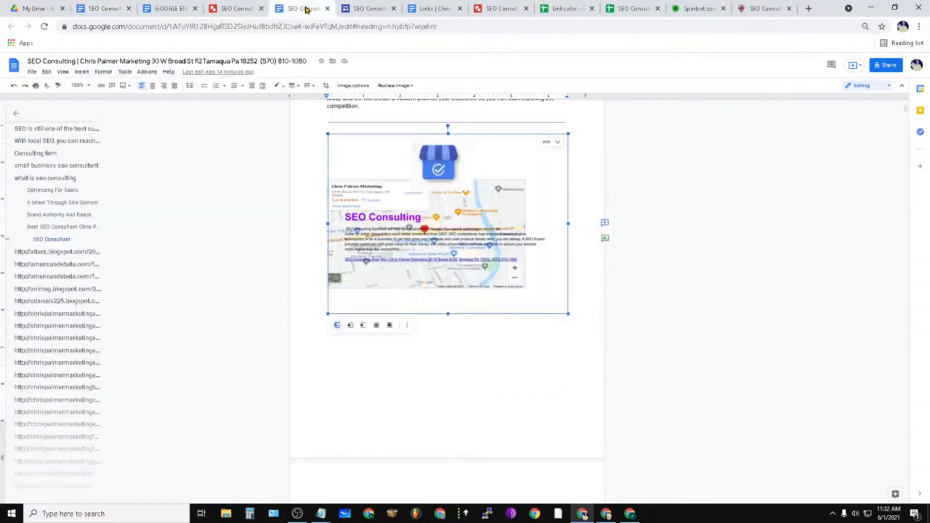
scroll(462, 310, "up", 20)
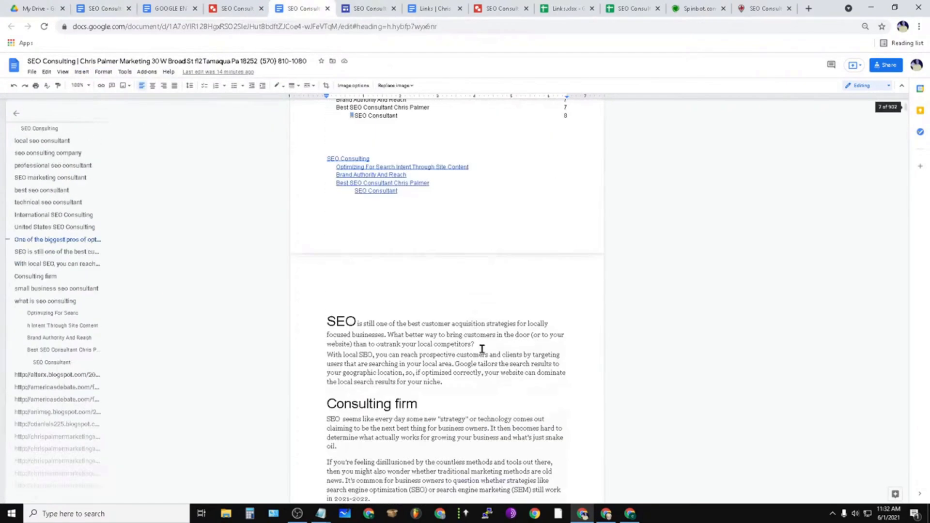
scroll(483, 344, "up", 3)
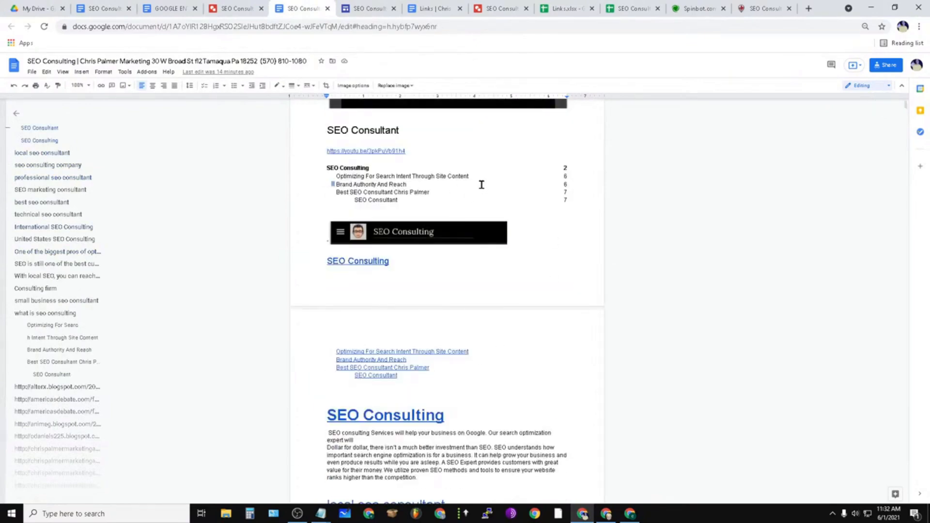
left_click(419, 176)
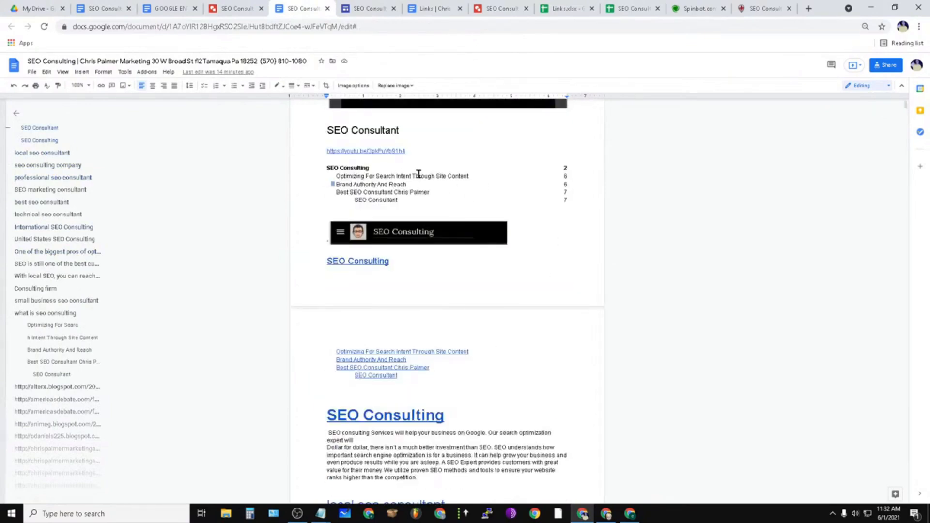
left_click(523, 176)
left_click_drag(328, 167, 483, 197)
left_click(497, 197)
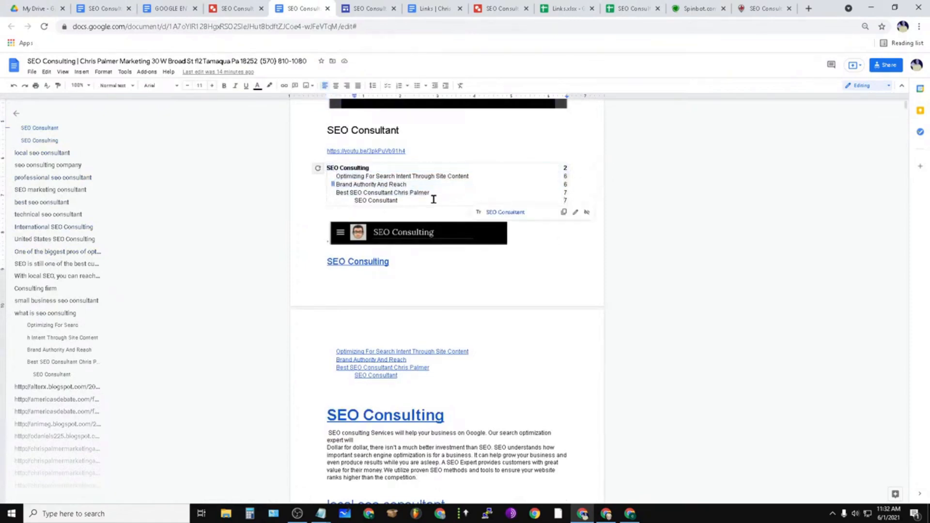
scroll(462, 256, "up", 3)
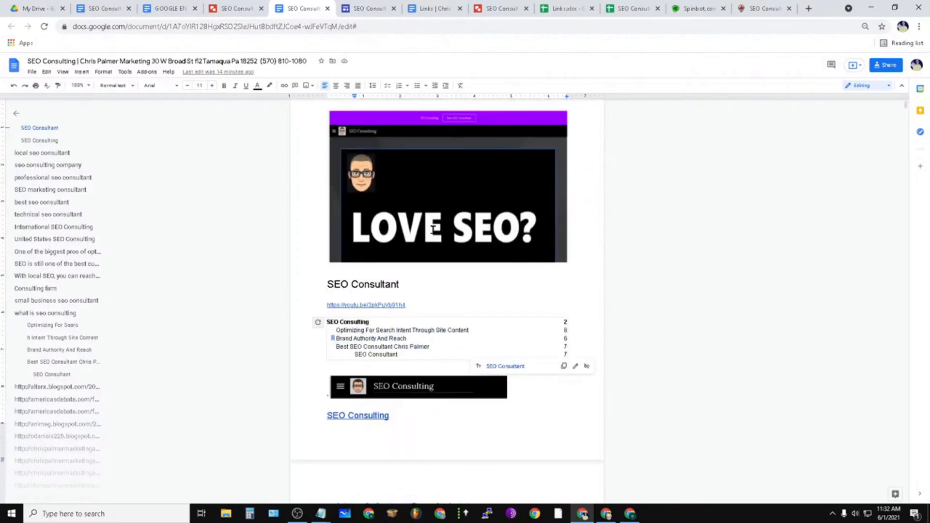
scroll(435, 291, "up", 6)
scroll(450, 335, "down", 6)
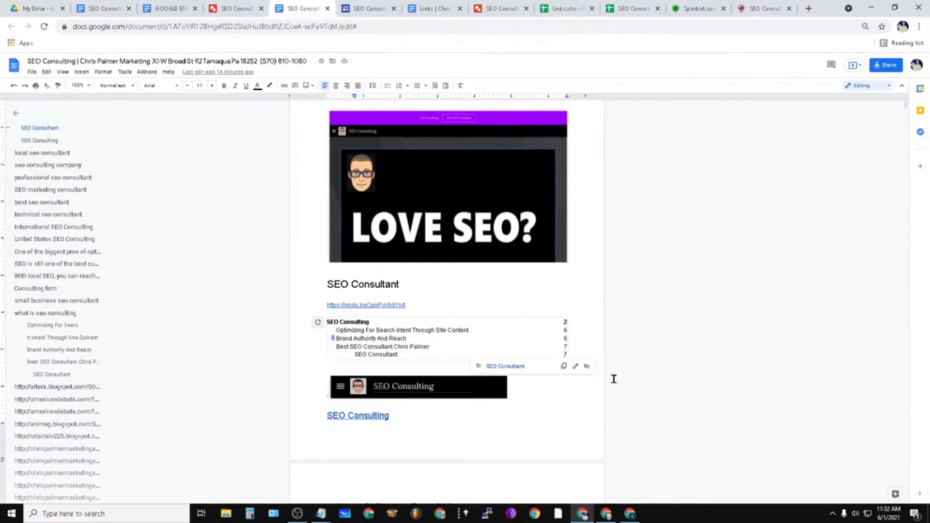
Step: Examine the example's video link, table of contents and bookmarked Google Sites link, and check the checklist items on adding bookmarks
left_click(520, 304)
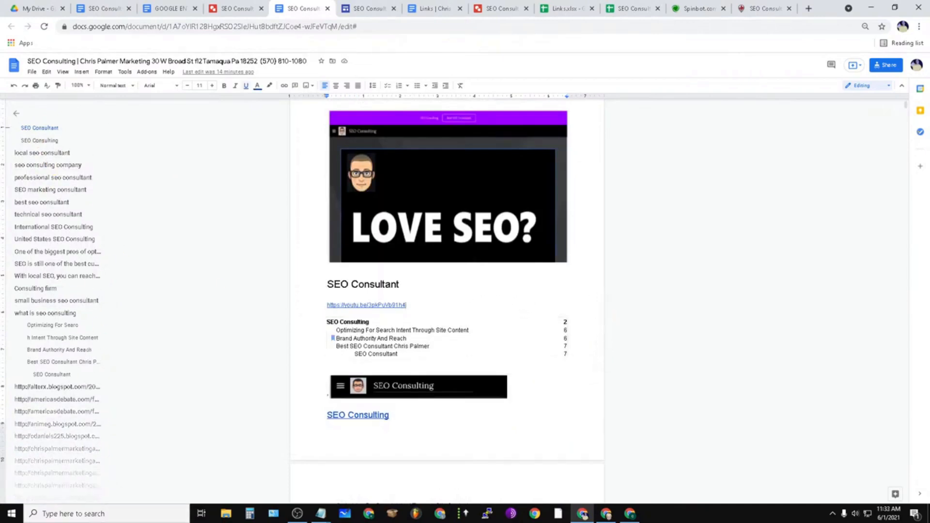
scroll(502, 301, "up", 6)
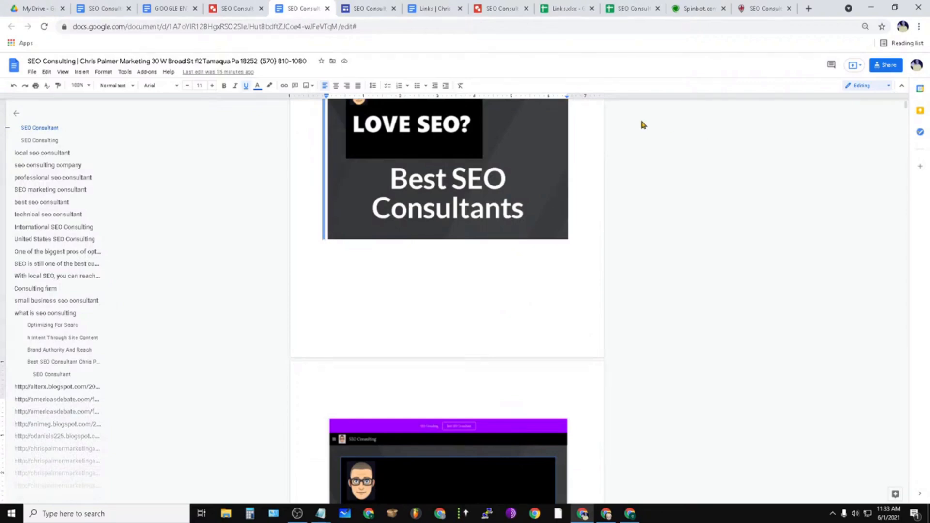
scroll(672, 137, "down", 3)
scroll(496, 309, "down", 6)
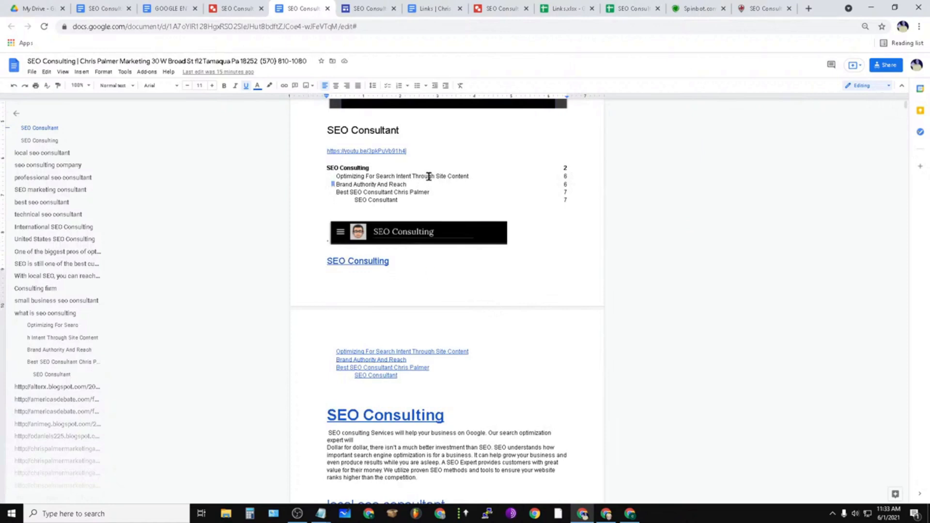
left_click(468, 175)
left_click(500, 174)
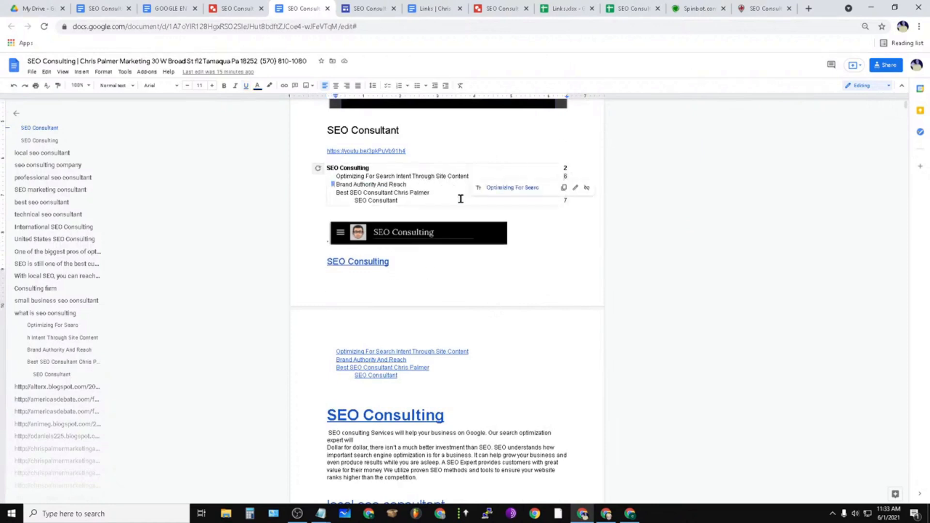
left_click_drag(427, 206, 567, 167)
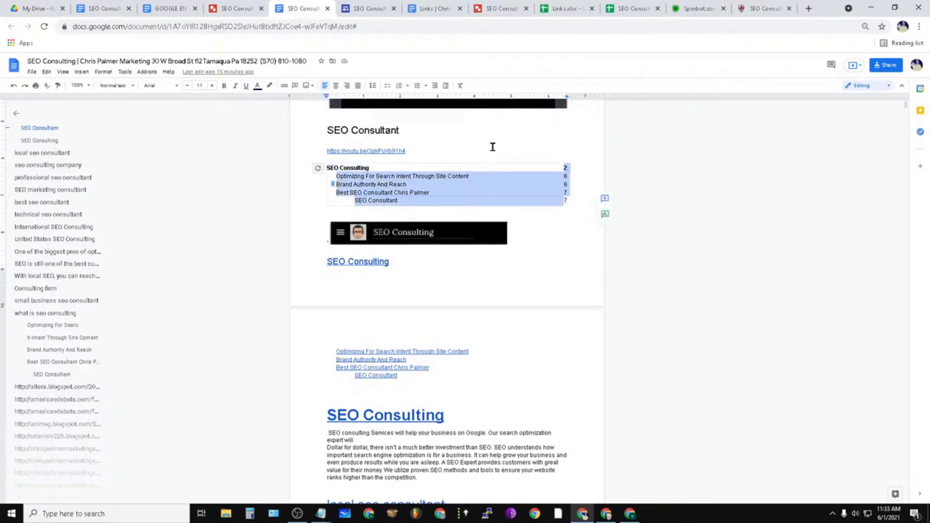
scroll(559, 255, "up", 10)
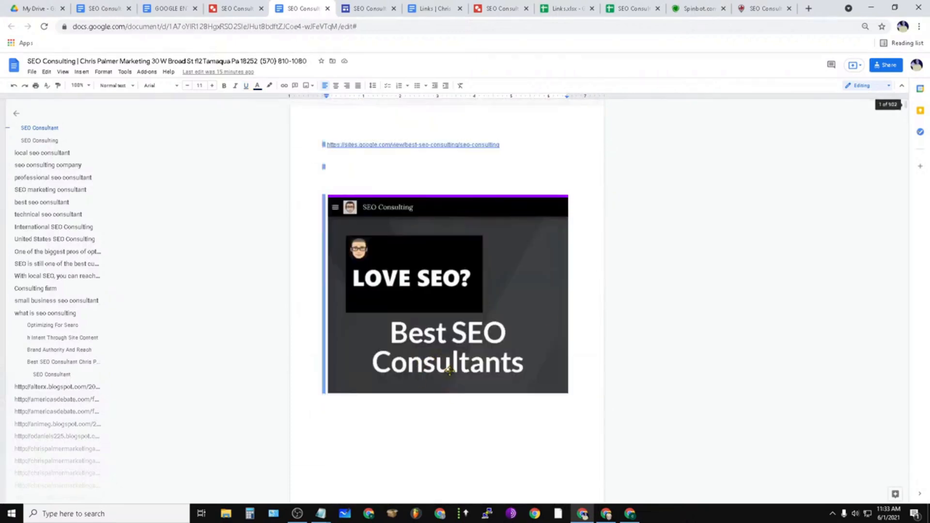
left_click_drag(508, 146, 311, 145)
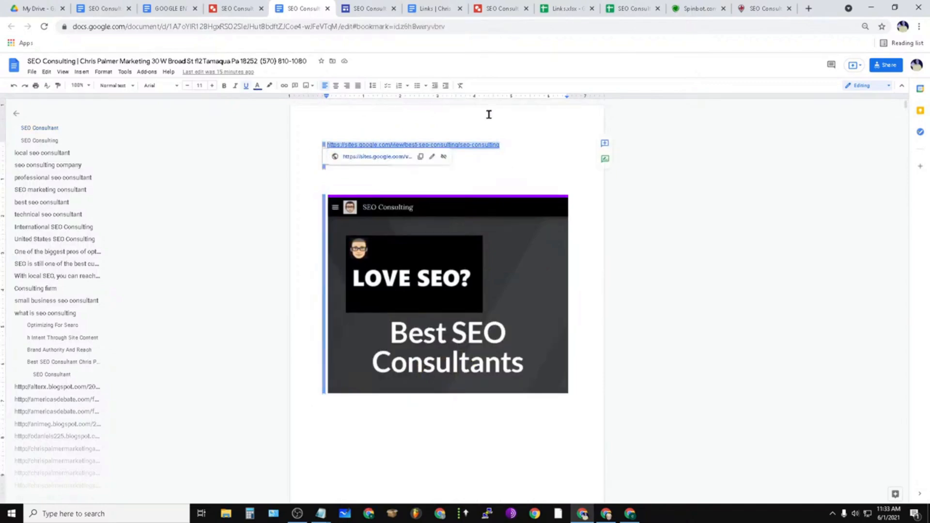
left_click(159, 7)
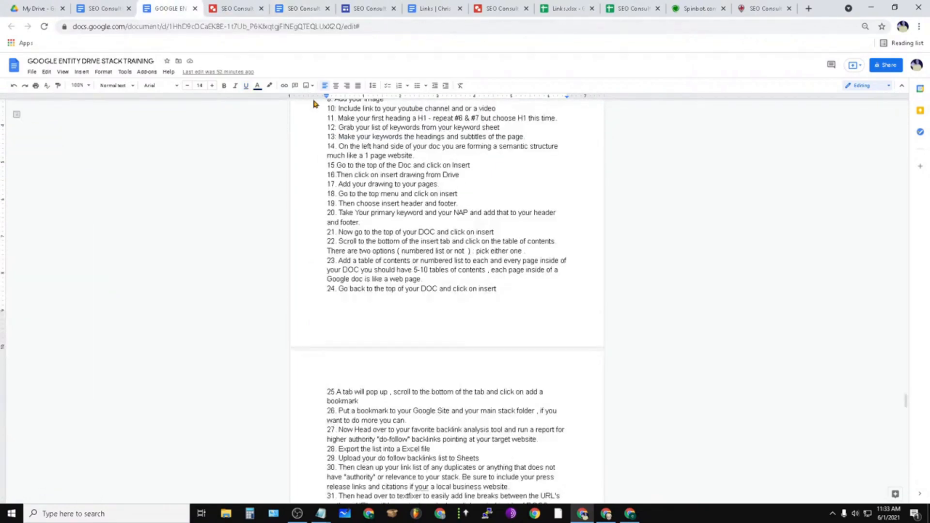
Step: Add a line break at the end of the first-page header and insert a bookmark on the empty line above the body title
left_click(102, 9)
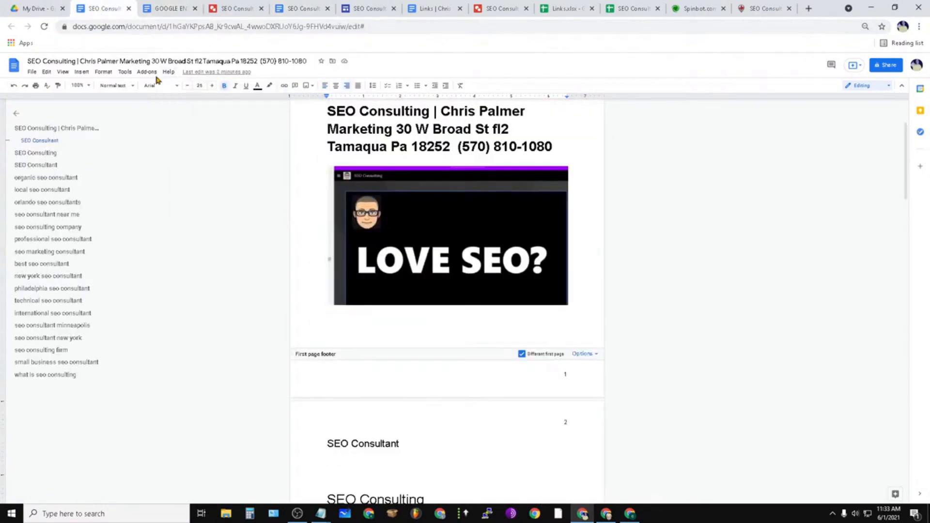
scroll(415, 310, "up", 2)
left_click(580, 167)
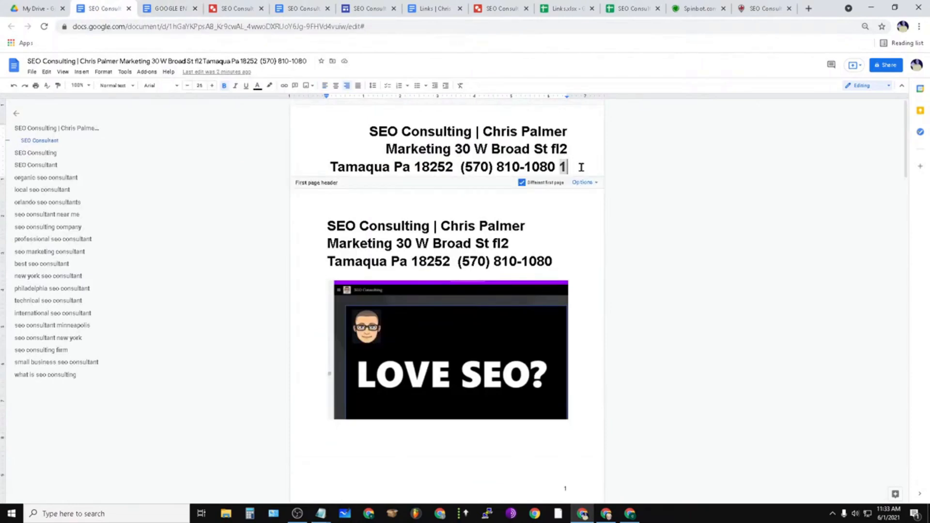
key("Return")
left_click(468, 217)
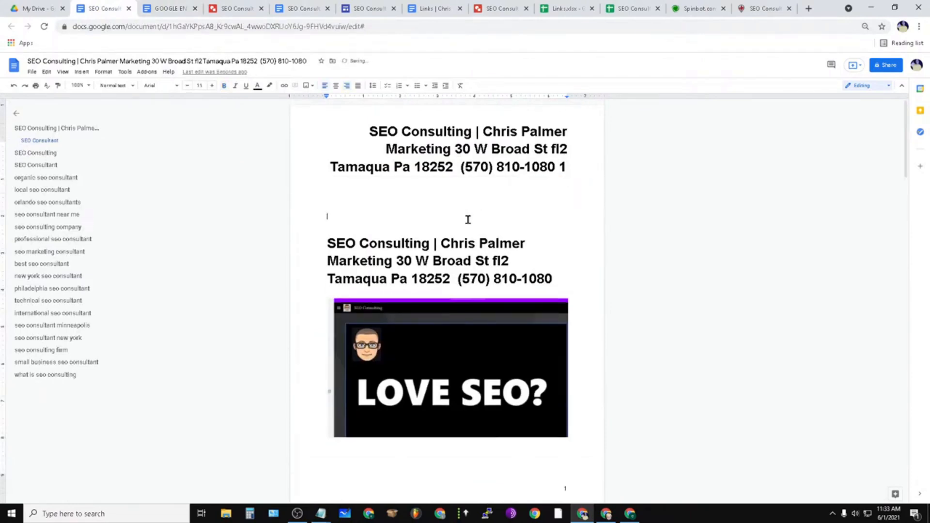
left_click(101, 73)
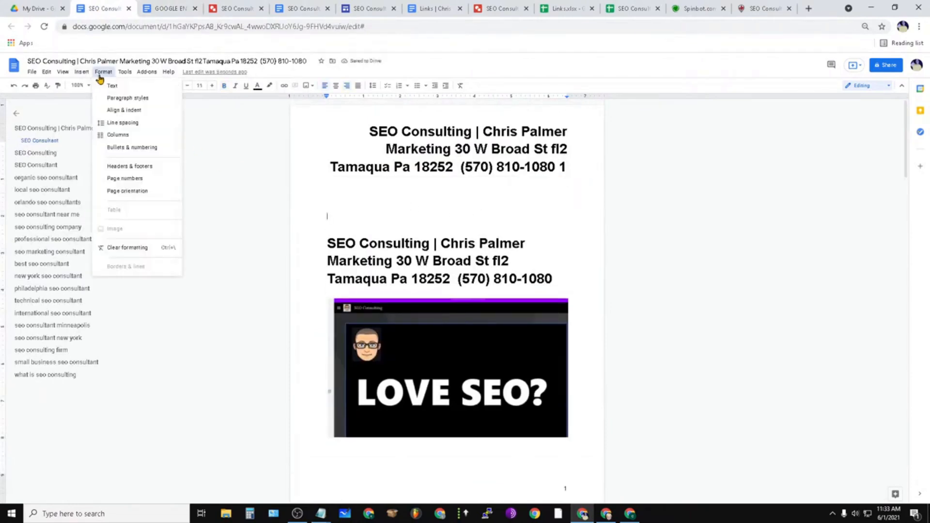
mouse_move(80, 73)
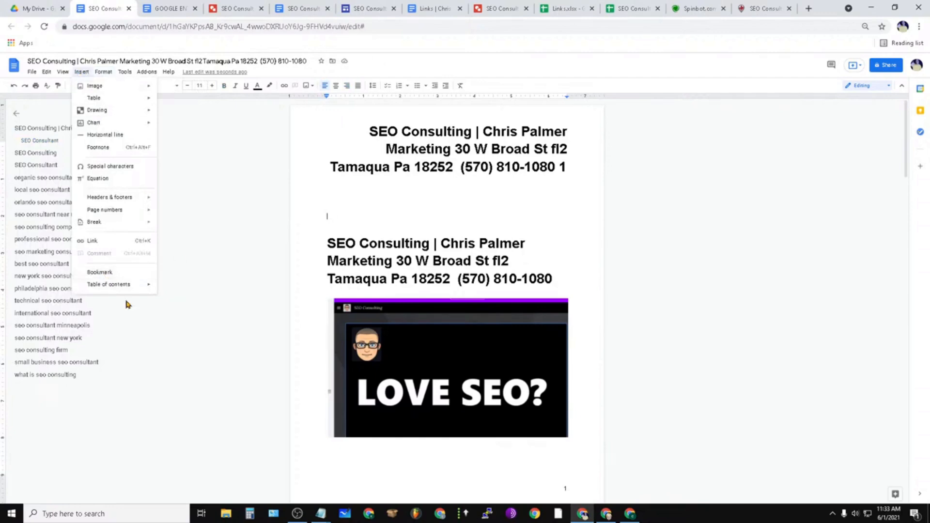
left_click(100, 272)
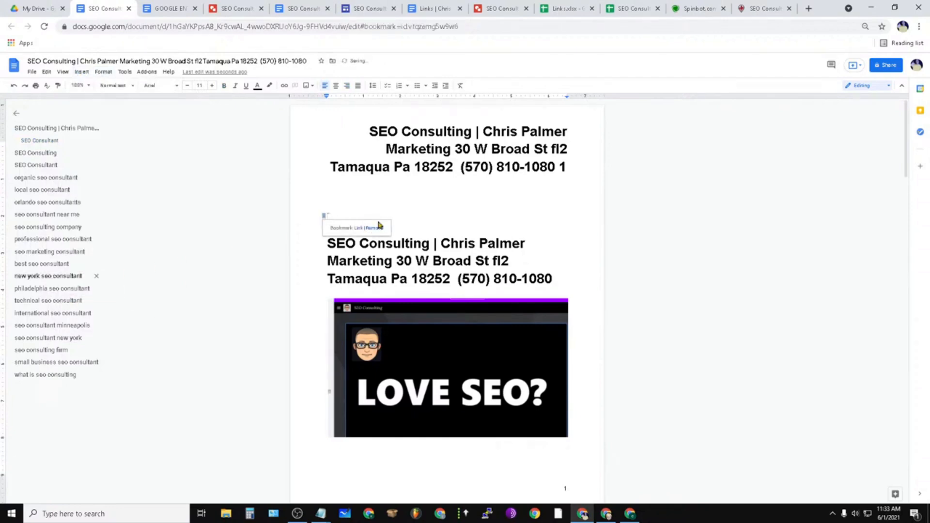
Step: Switch to Google Sites, copy the published link of the Best SEO Consultants site, and check how the example document places its bookmarked link
left_click(369, 10)
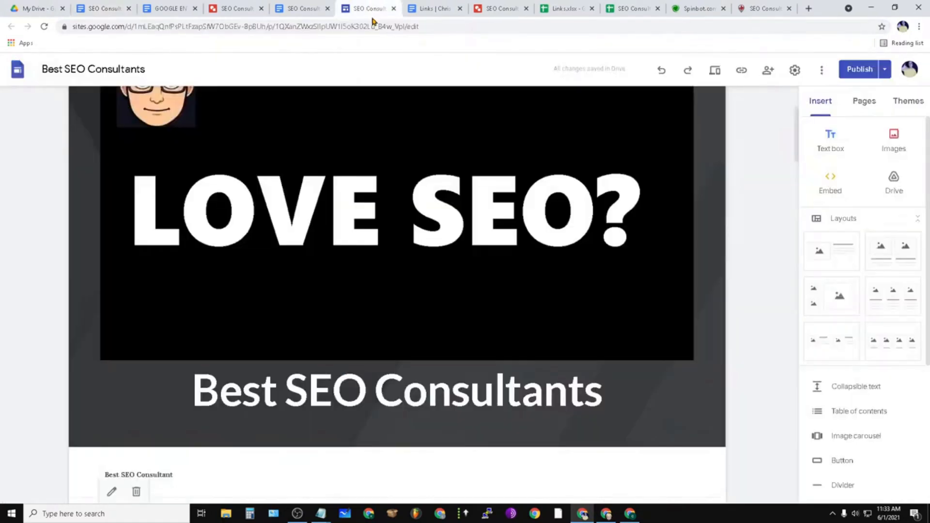
left_click(737, 73)
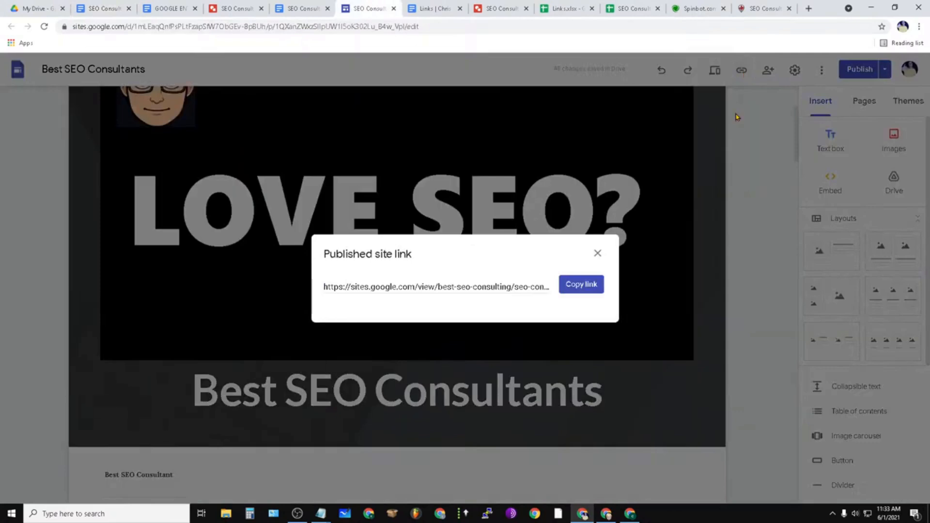
left_click(584, 286)
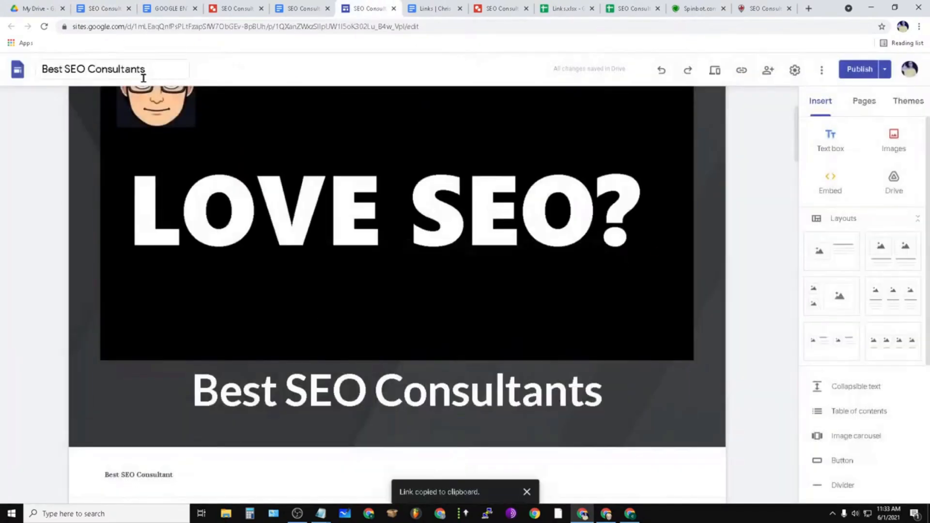
left_click(177, 8)
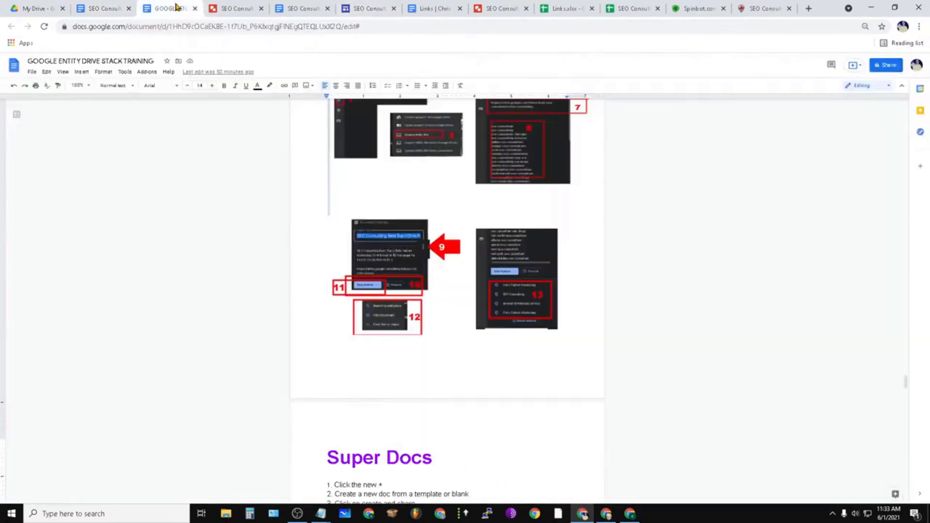
left_click(294, 9)
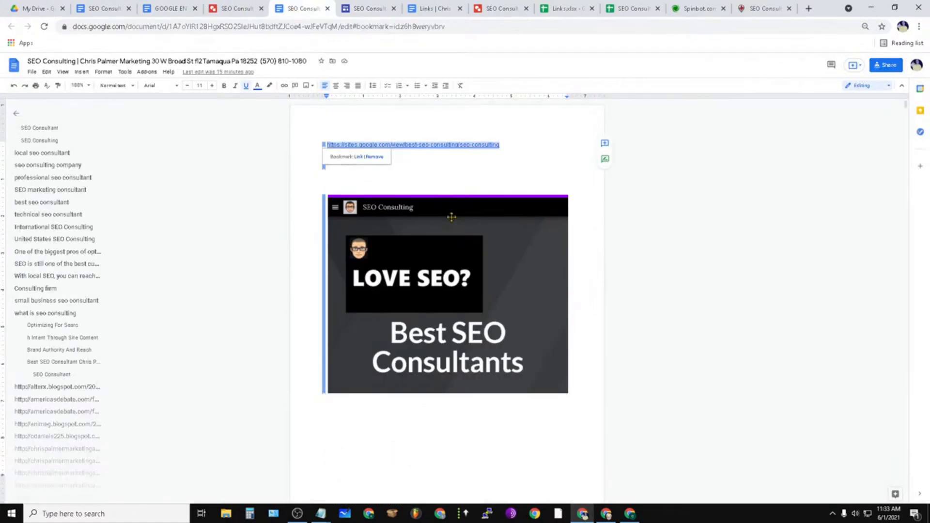
left_click(359, 156)
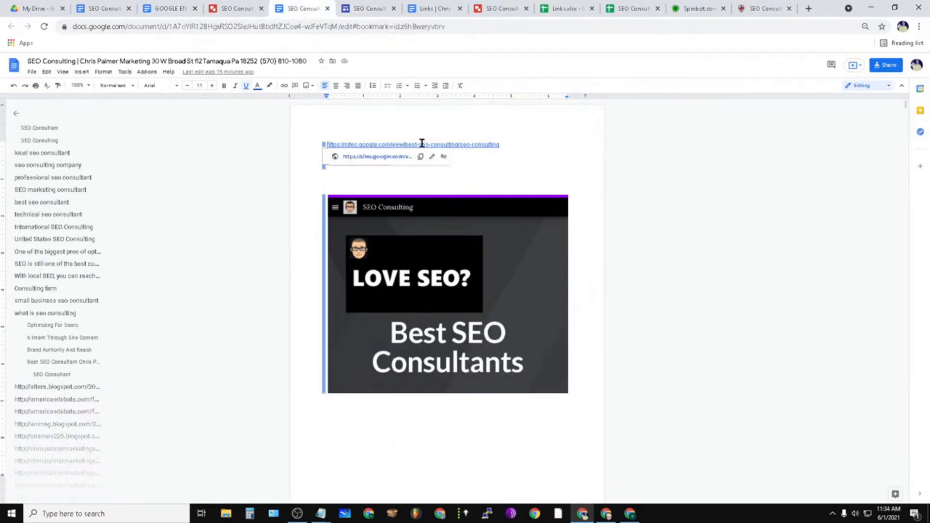
Step: Paste the published site link beside the new bookmark with a line break after it, and turn the URL into a hyperlink
left_click(102, 8)
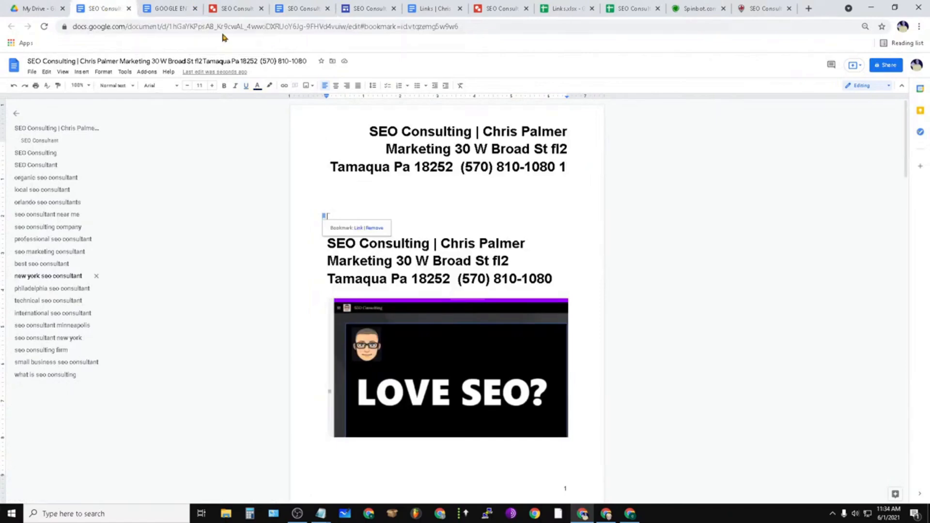
right_click(348, 216)
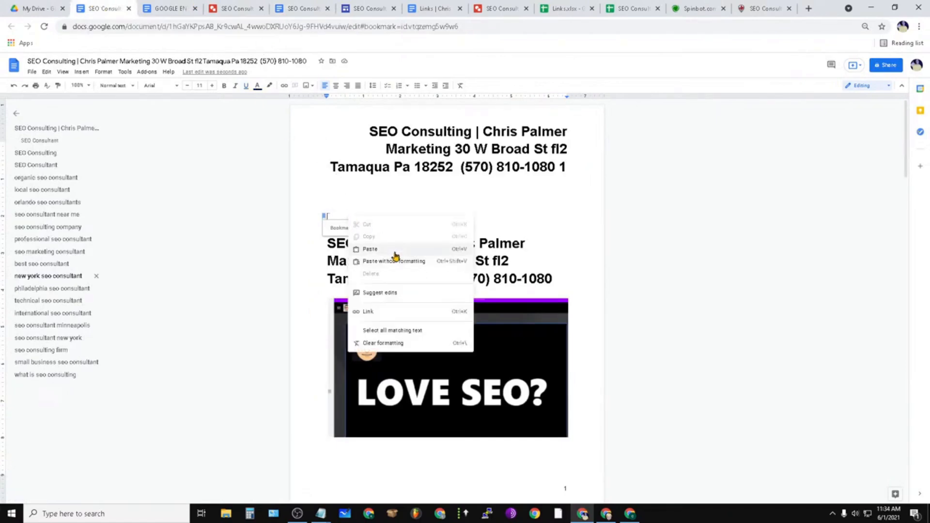
left_click(390, 247)
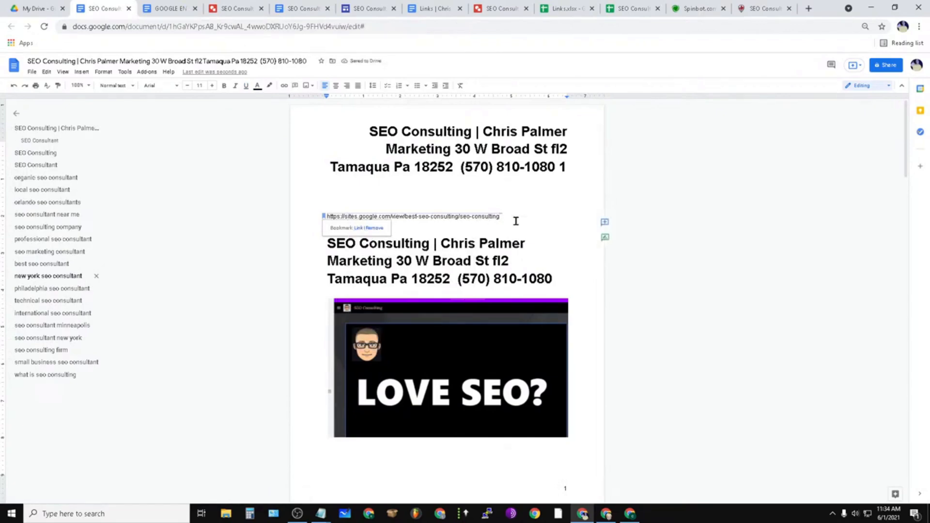
key("Return")
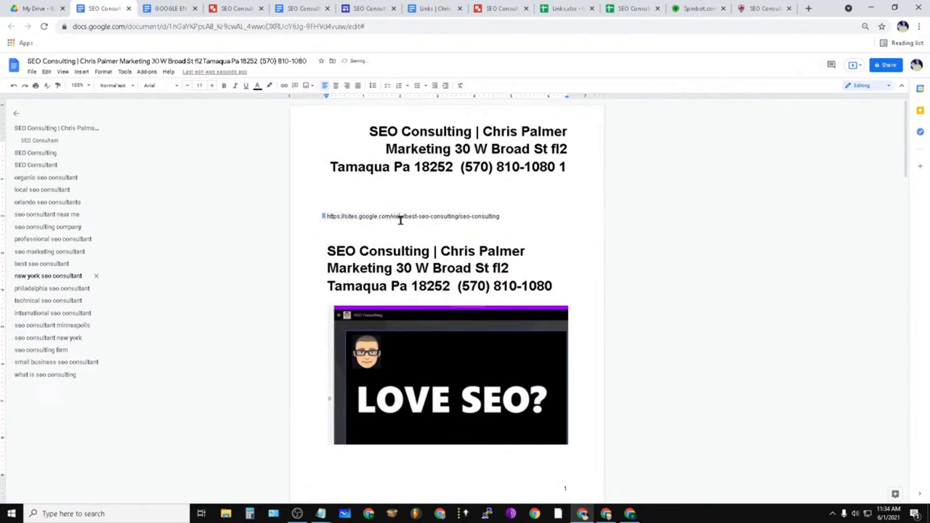
triple_click(398, 217)
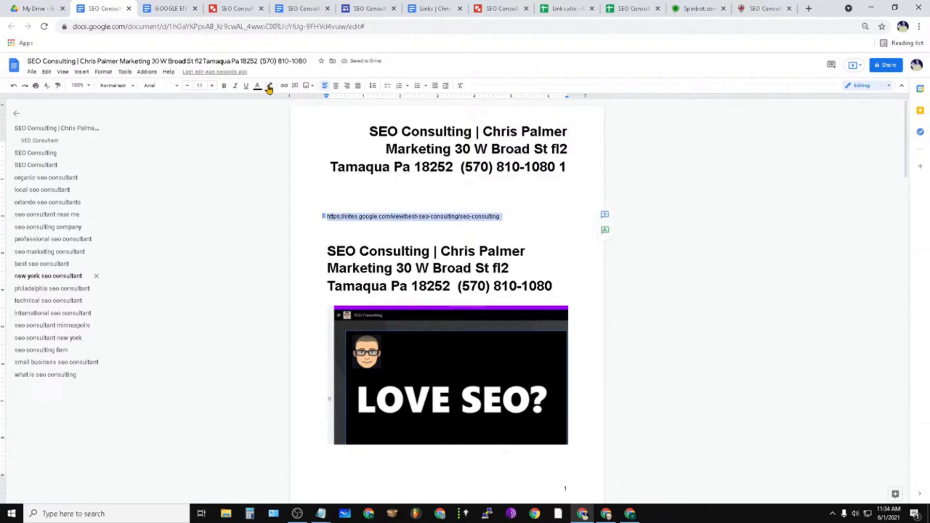
left_click(285, 85)
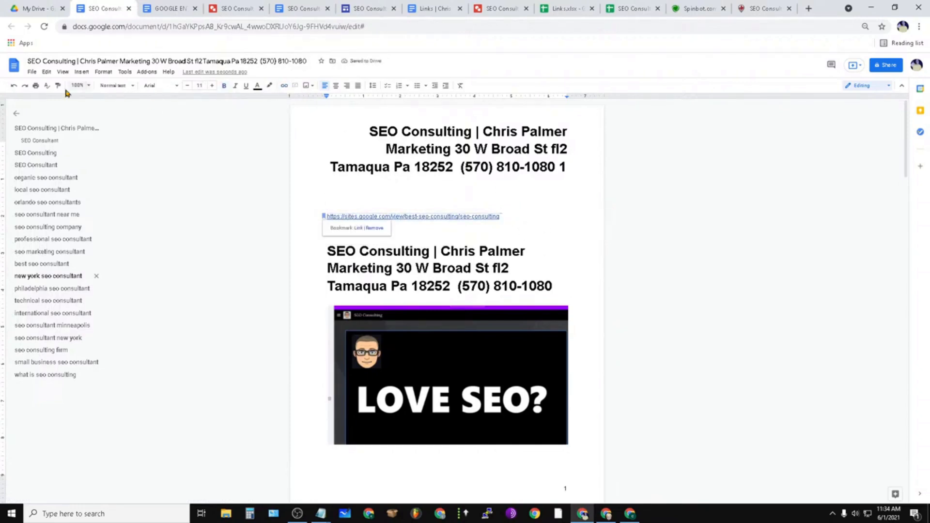
Step: Insert a table of contents with page numbers below the bookmarked site link on the first page
left_click(85, 73)
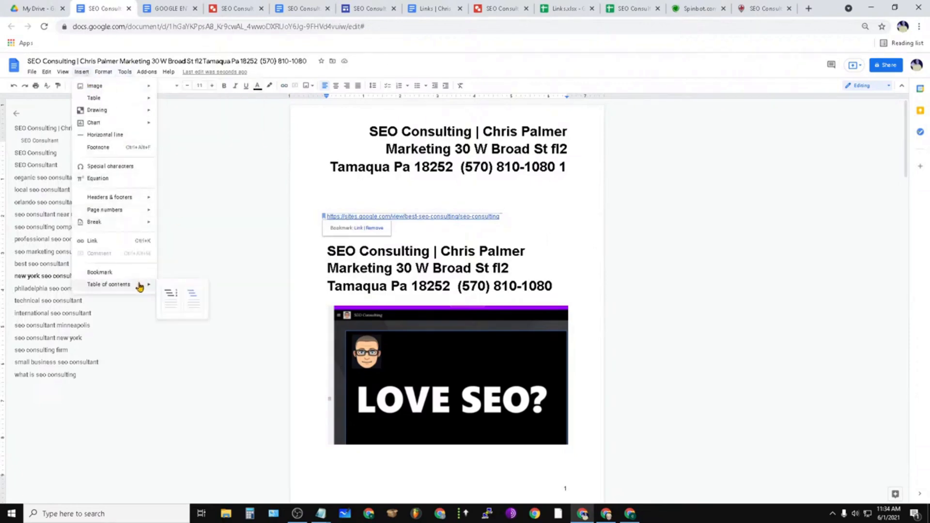
mouse_move(123, 289)
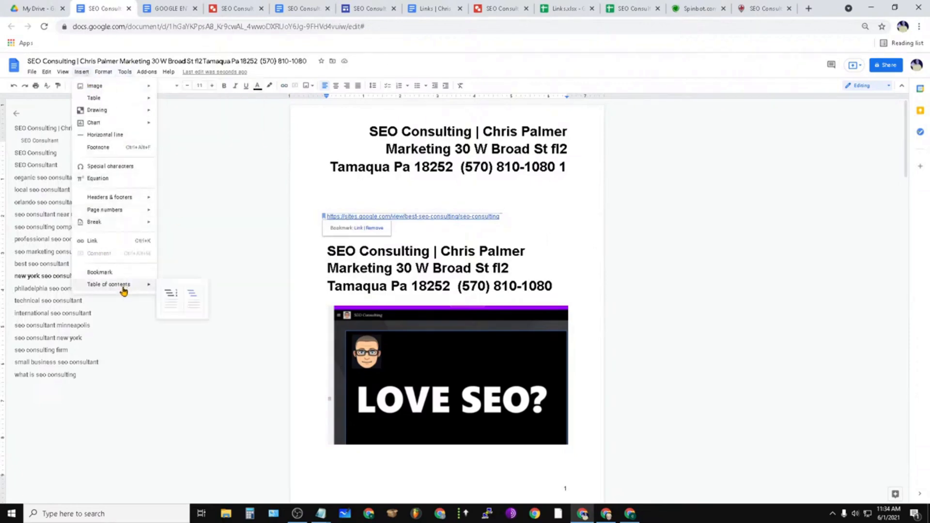
left_click(172, 295)
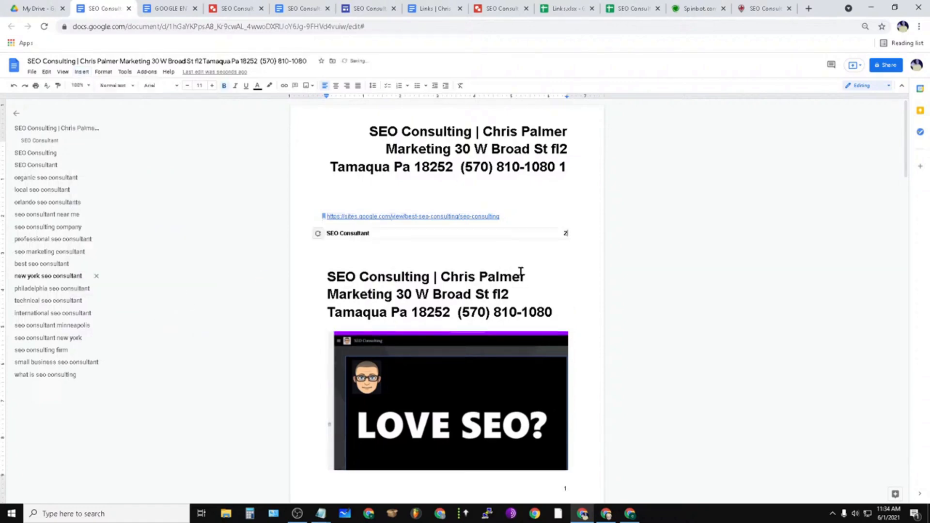
scroll(420, 253, "down", 3)
scroll(420, 223, "up", 3)
left_click(436, 230)
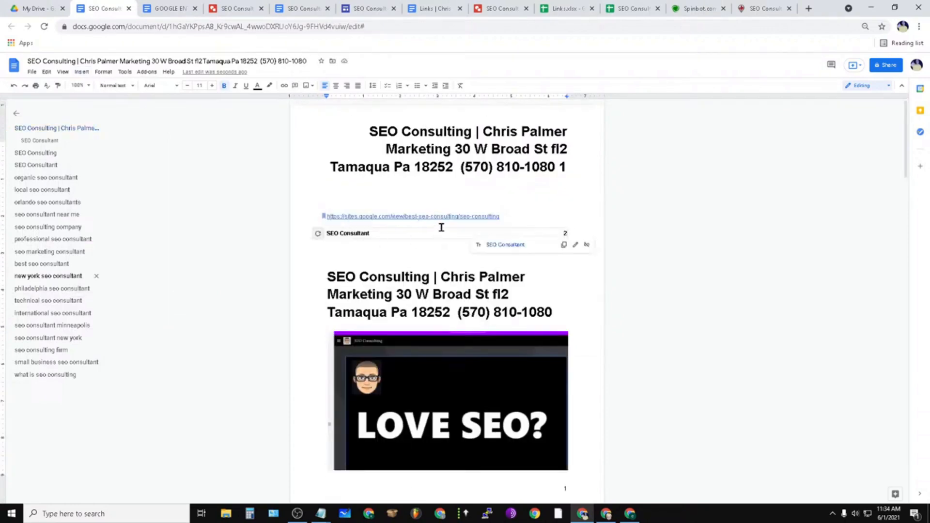
Step: Insert another table of contents with page numbers on the empty line at the start of page 2
scroll(456, 308, "down", 6)
scroll(462, 363, "down", 6)
scroll(480, 378, "up", 6)
left_click(450, 247)
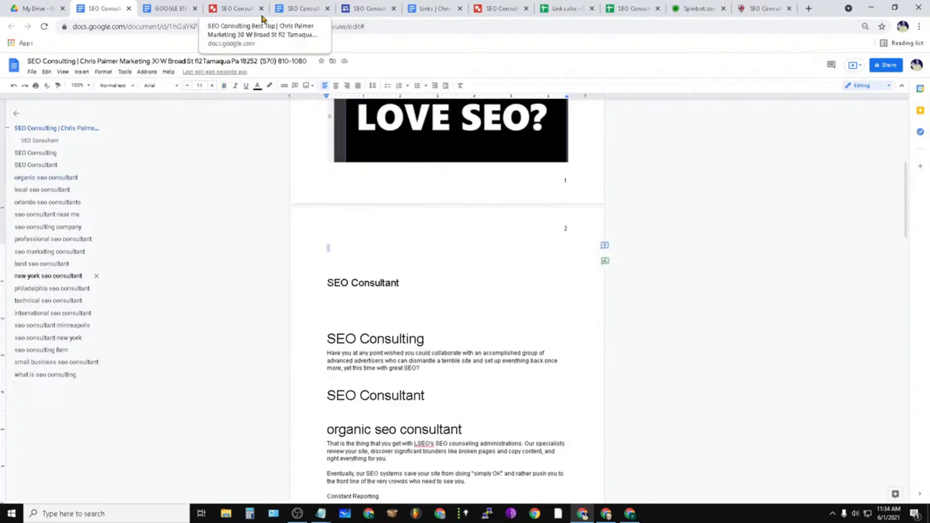
left_click(81, 71)
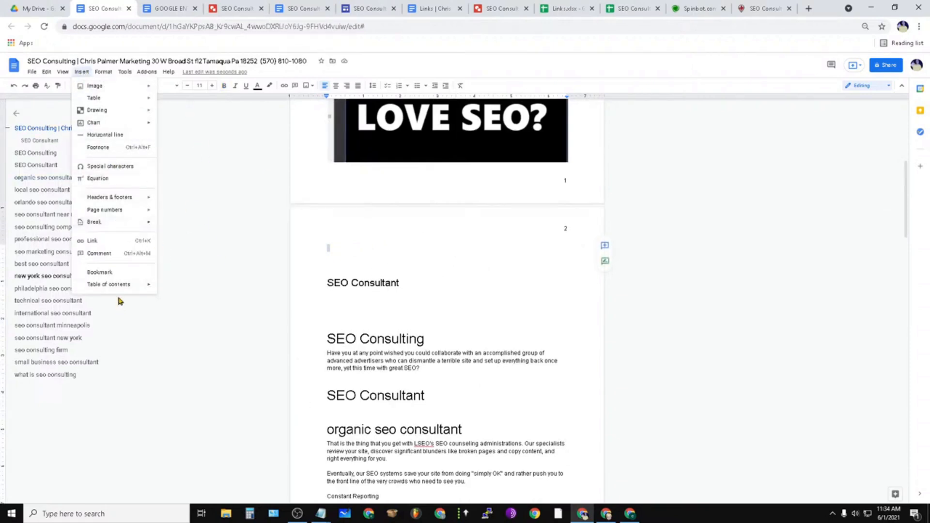
left_click(165, 303)
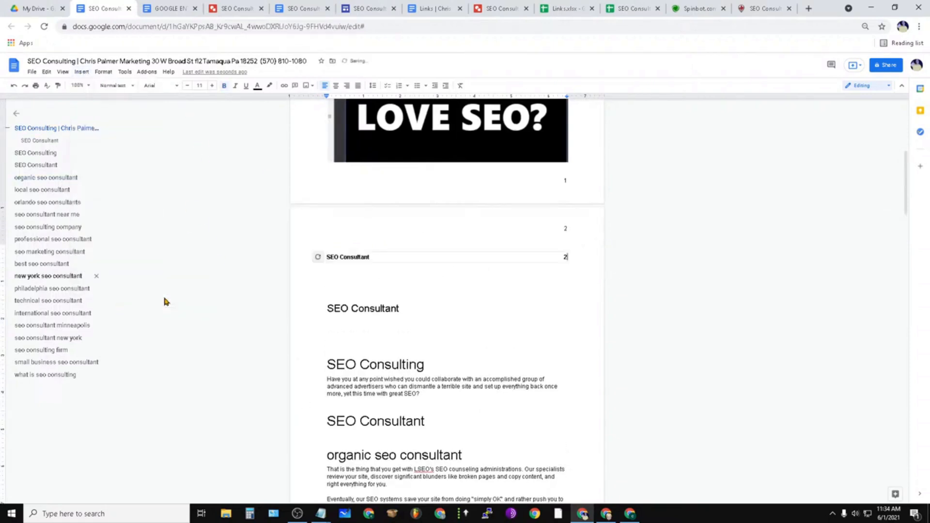
Step: Examine the document's pages and both tables of contents, and go to the "orlando seo consultants" heading through the outline
scroll(530, 378, "down", 6)
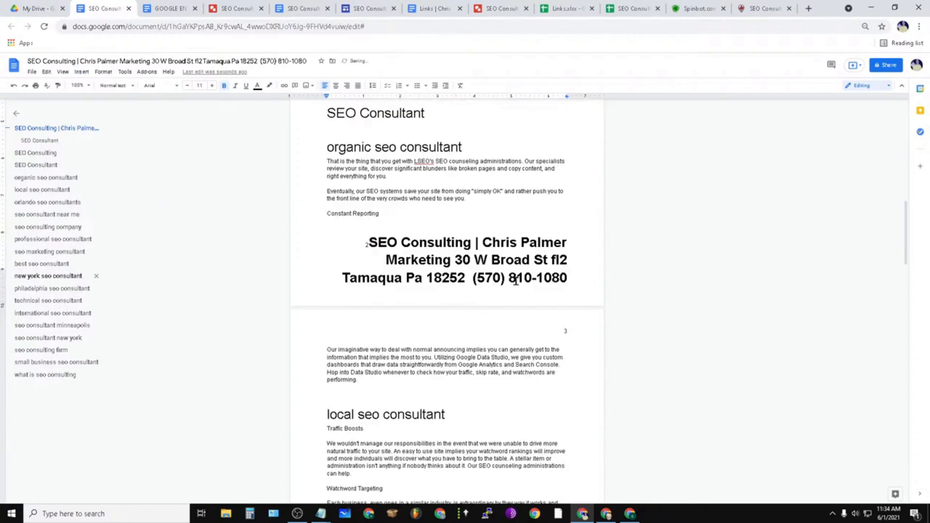
scroll(534, 295, "up", 3)
left_click(415, 285)
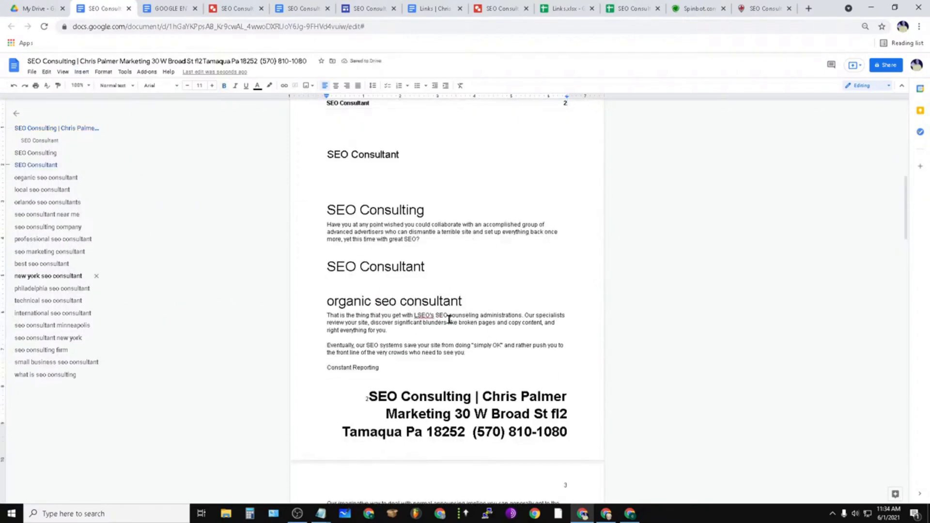
scroll(417, 368, "up", 6)
scroll(426, 368, "down", 6)
left_click(374, 339)
left_click(358, 315)
scroll(455, 249, "up", 5)
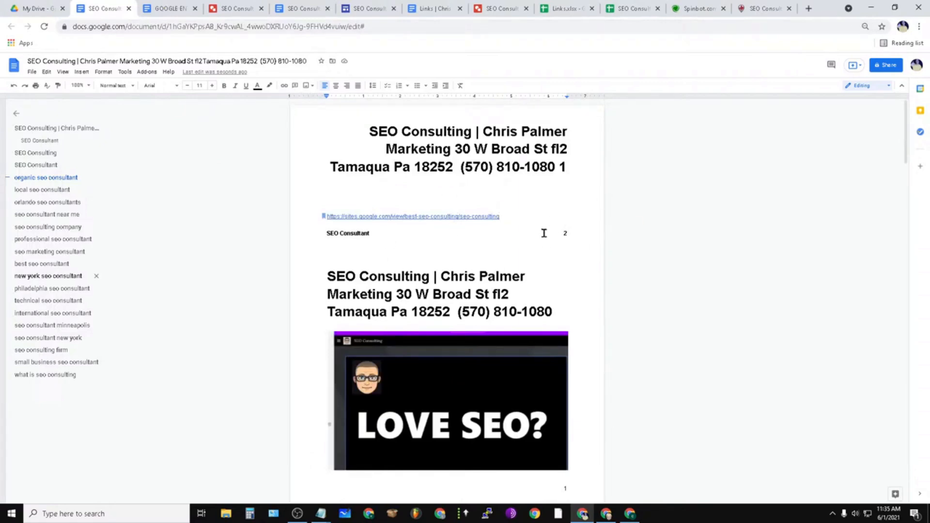
scroll(581, 226, "down", 12)
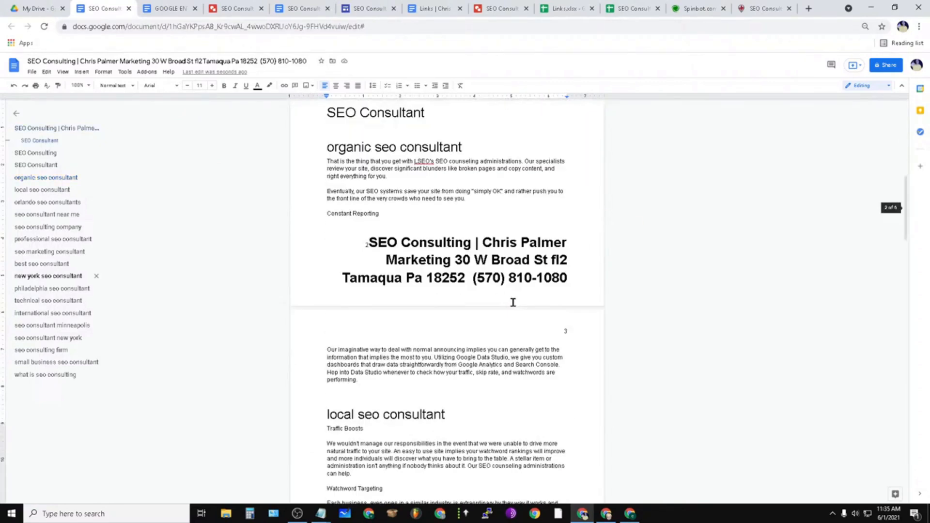
left_click(40, 202)
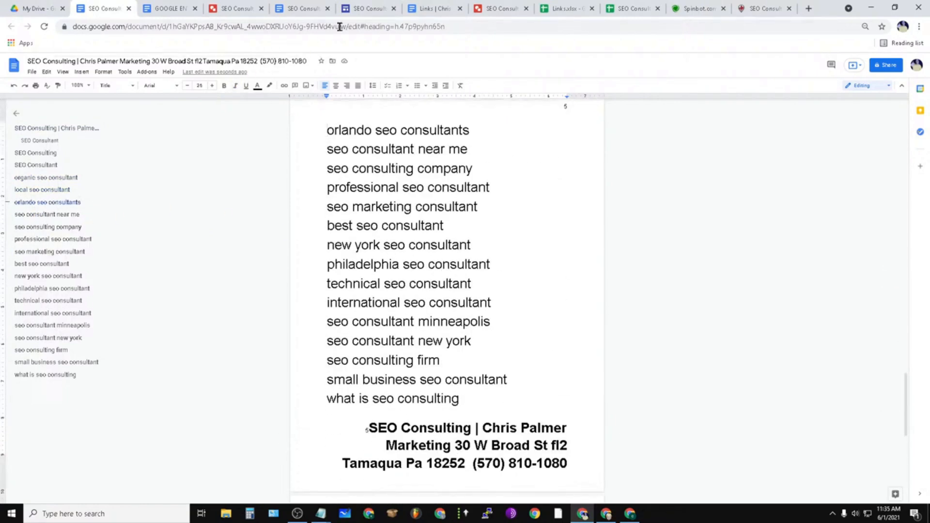
Step: Switch to the example document and check how its table of contents and the bookmark inside it are placed
left_click(306, 8)
scroll(463, 257, "down", 6)
left_click(444, 182)
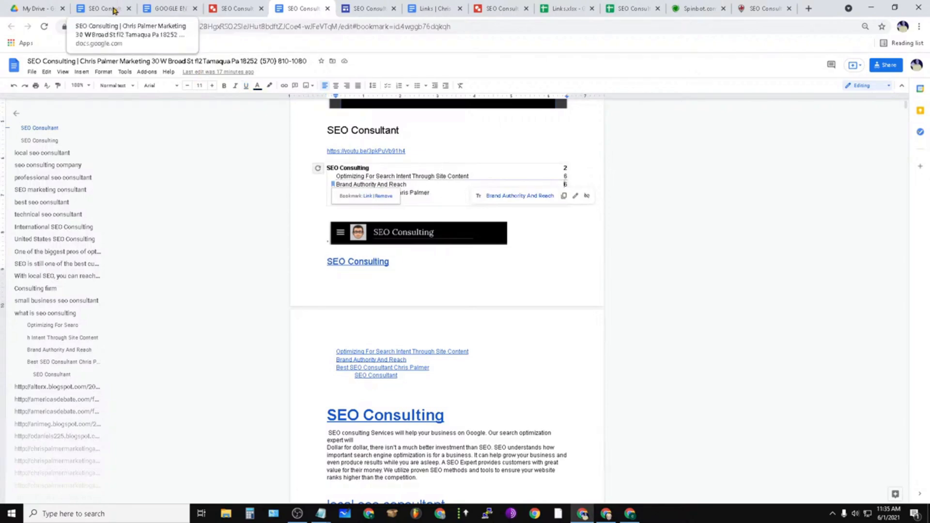
Step: Open the Google Entity Drive Stack Training checklist and read items 21 to 25 on tables of contents and bookmarks
left_click(181, 7)
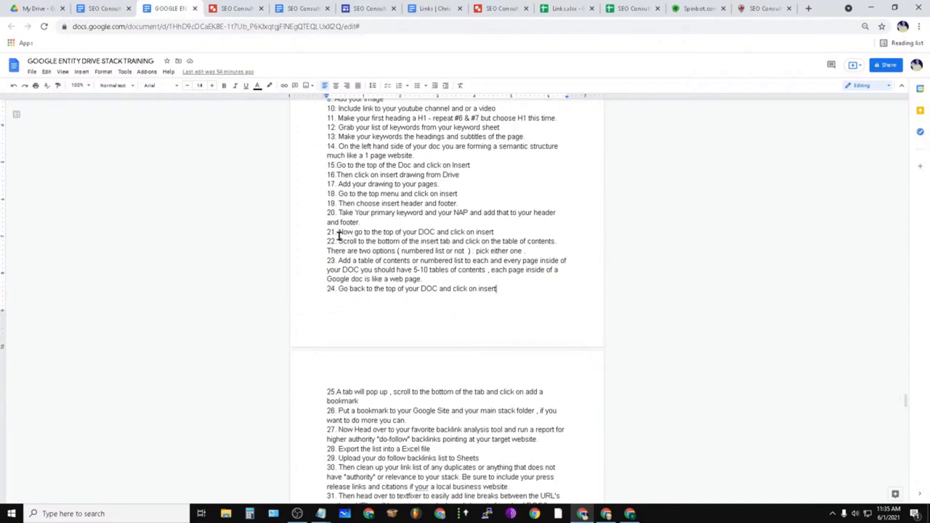
left_click_drag(339, 235, 459, 233)
left_click_drag(354, 261, 464, 262)
left_click_drag(339, 289, 443, 300)
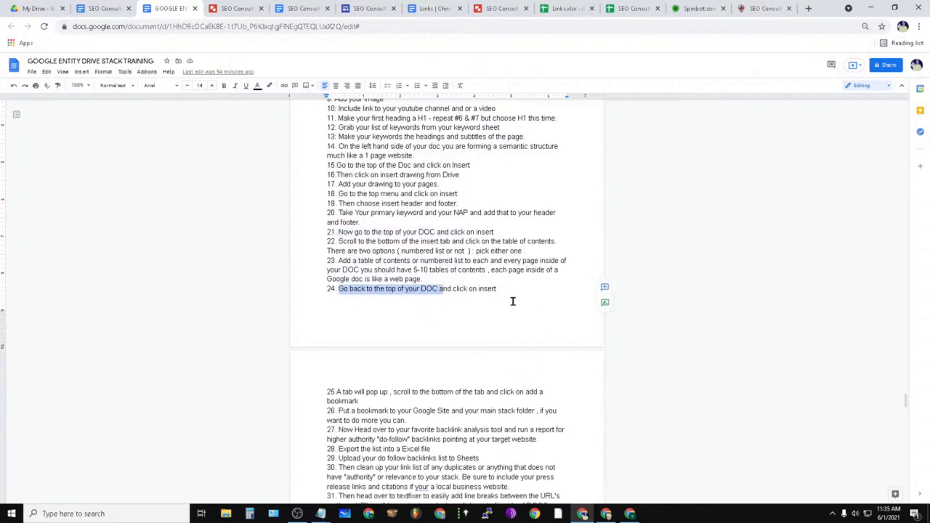
scroll(476, 354, "down", 3)
left_click_drag(327, 237, 436, 241)
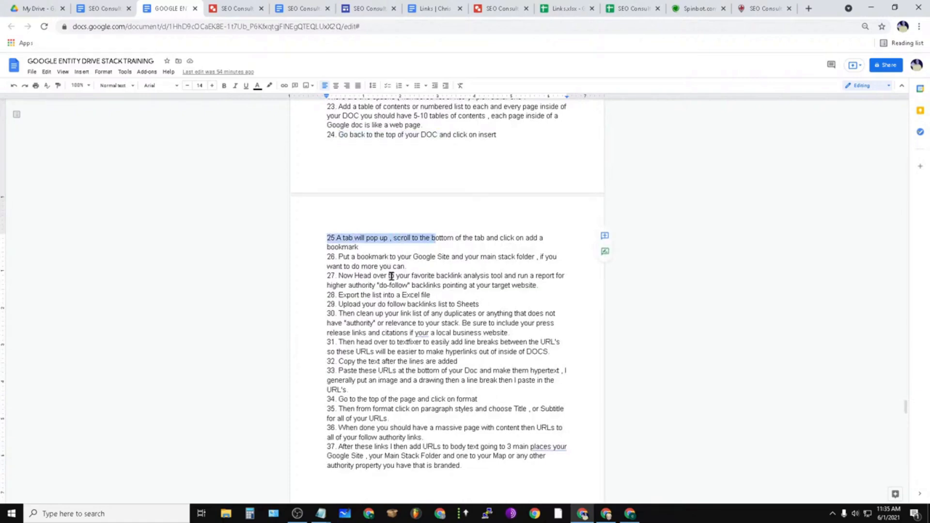
Step: Read checklist items 27 to 30 on running a do-follow backlink report, exporting it, uploading it to Sheets and cleaning the list
scroll(394, 292, "down", 3)
scroll(475, 270, "up", 3)
left_click_drag(323, 276, 538, 285)
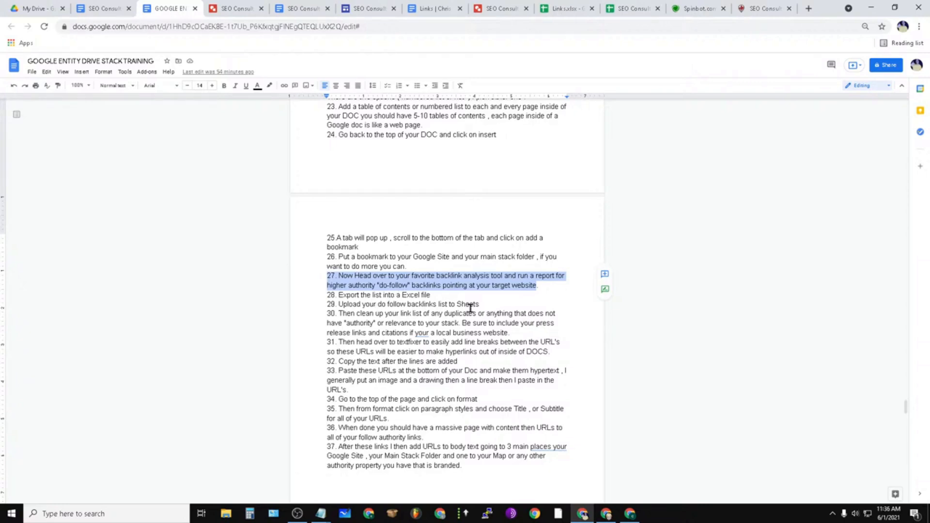
left_click_drag(431, 296, 338, 295)
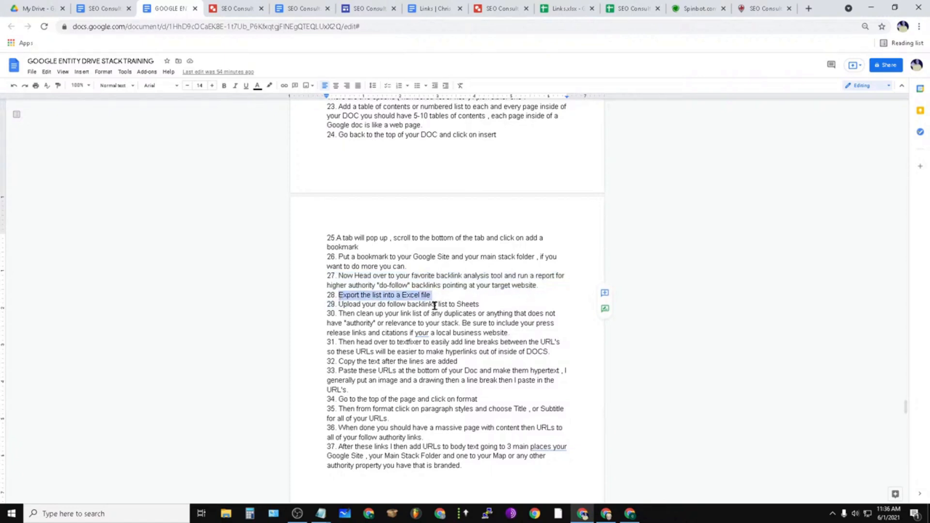
left_click_drag(485, 306, 439, 306)
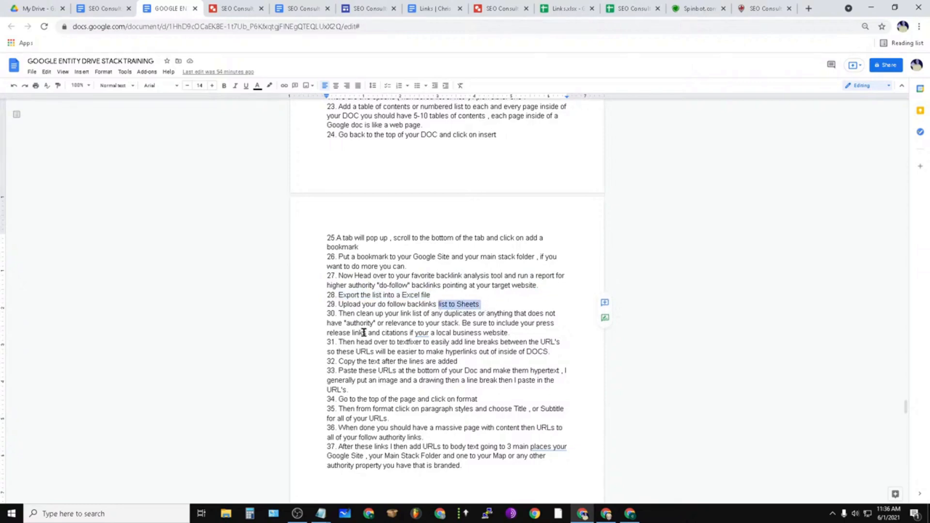
left_click_drag(339, 314, 535, 332)
left_click(533, 333)
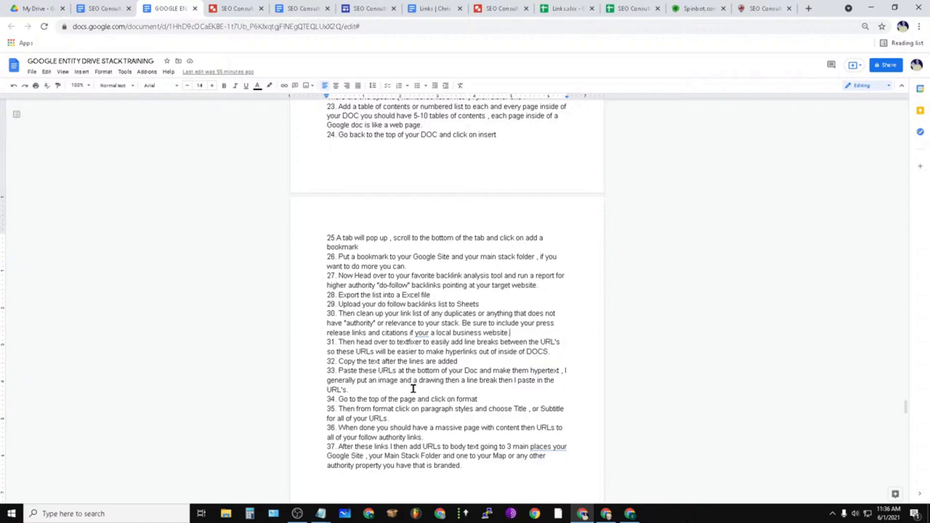
left_click(323, 319)
triple_click(351, 321)
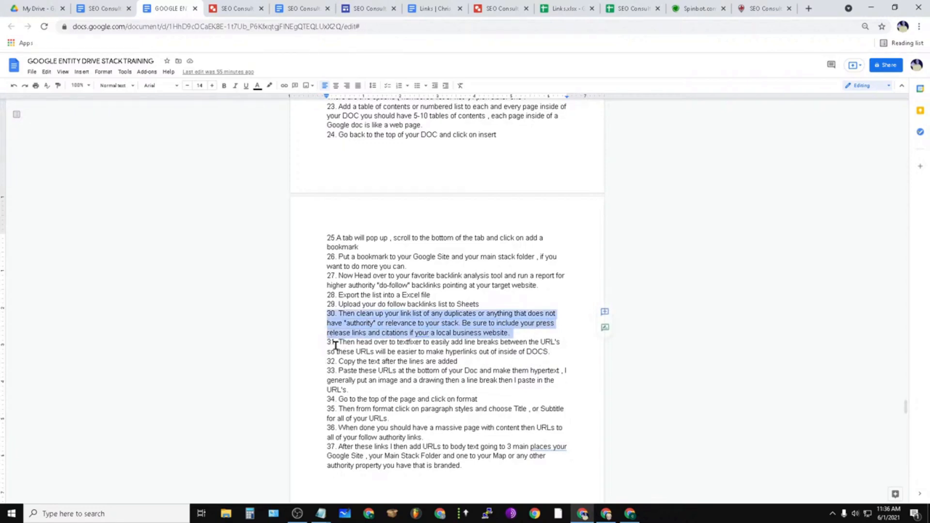
Step: Switch to Semrush and check which target website the Backlinks report is run for
left_click(630, 514)
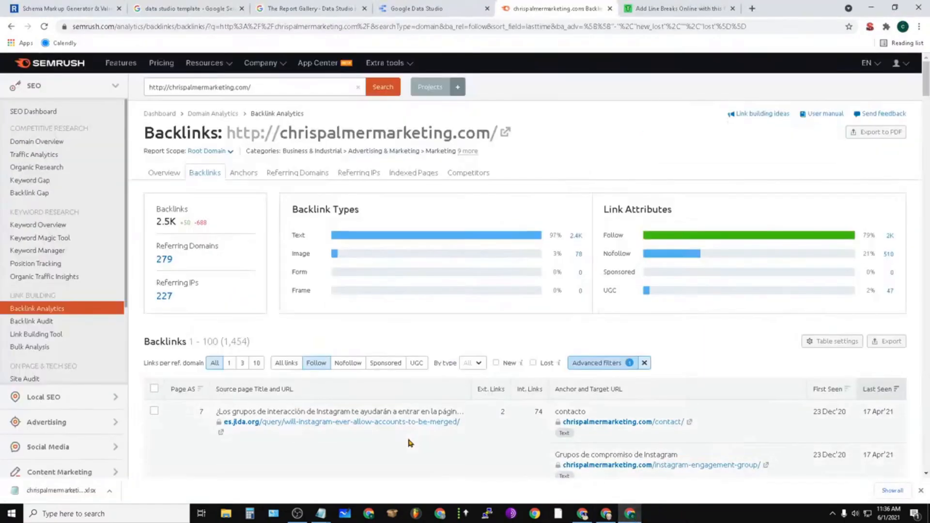
left_click_drag(274, 88, 152, 89)
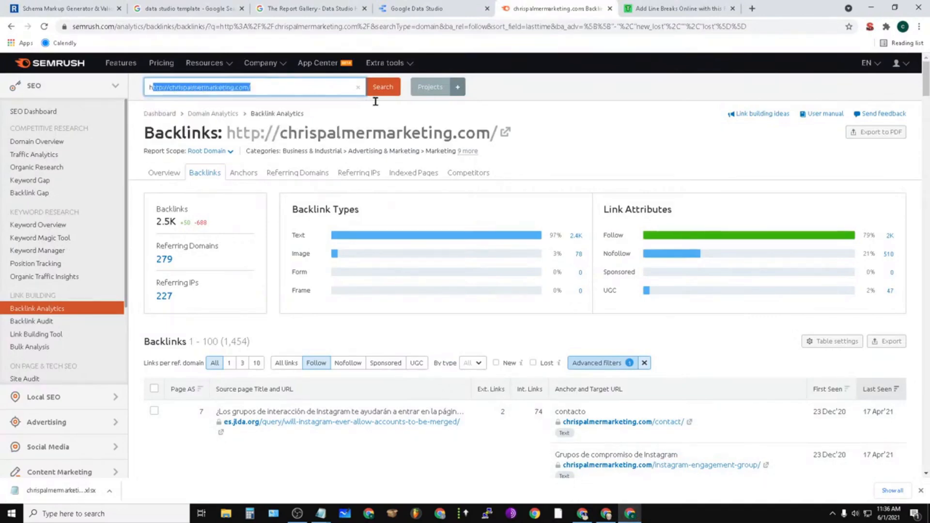
left_click(632, 169)
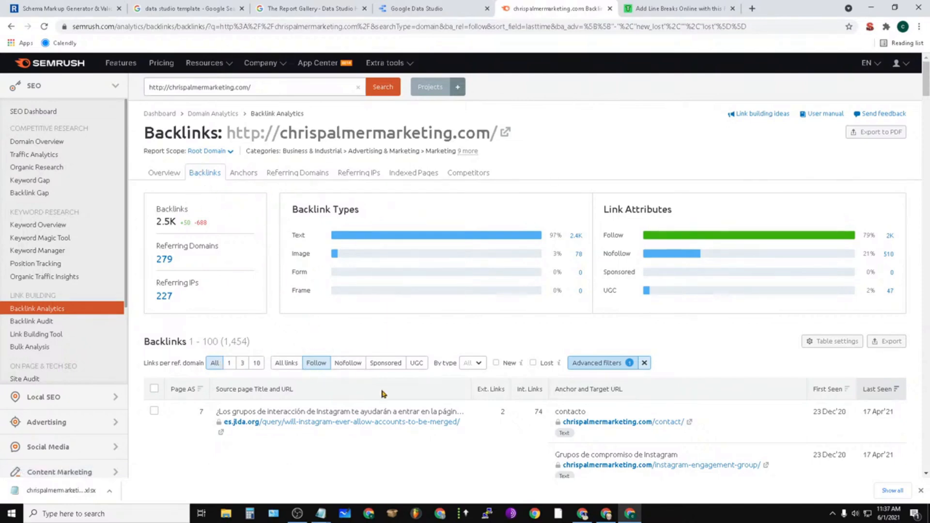
Step: Apply the advanced filter Exclude, New & Lost, Lost to the follow backlinks and review the filtered list
left_click(606, 367)
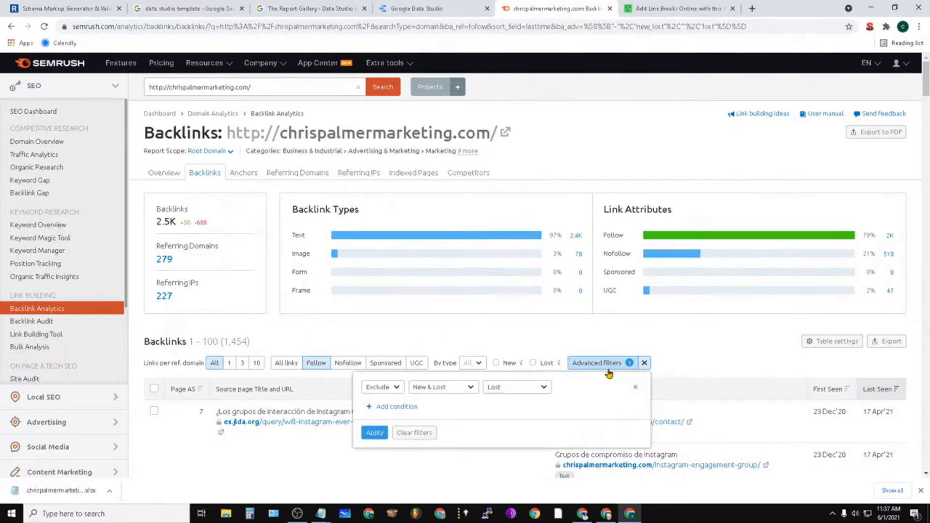
left_click(437, 387)
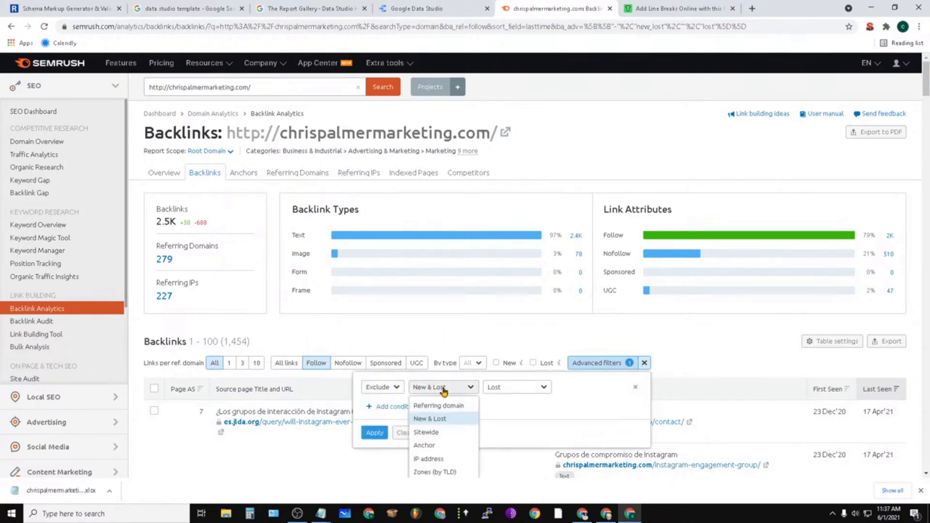
left_click(439, 419)
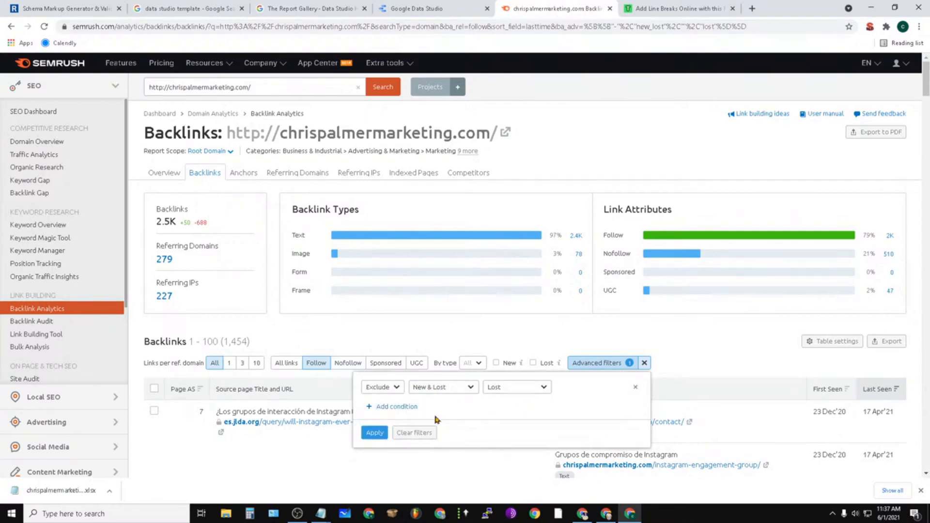
left_click(373, 434)
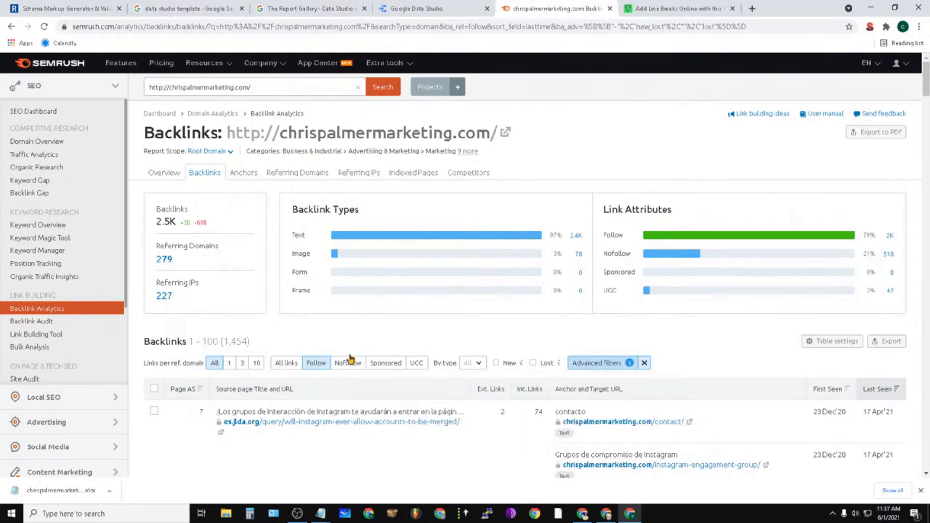
scroll(608, 415, "down", 8)
scroll(750, 338, "up", 8)
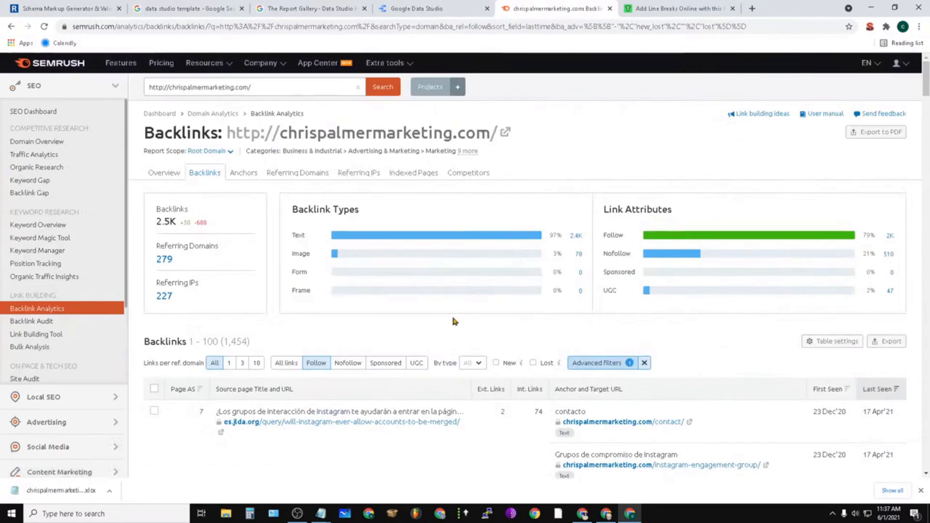
triple_click(241, 341)
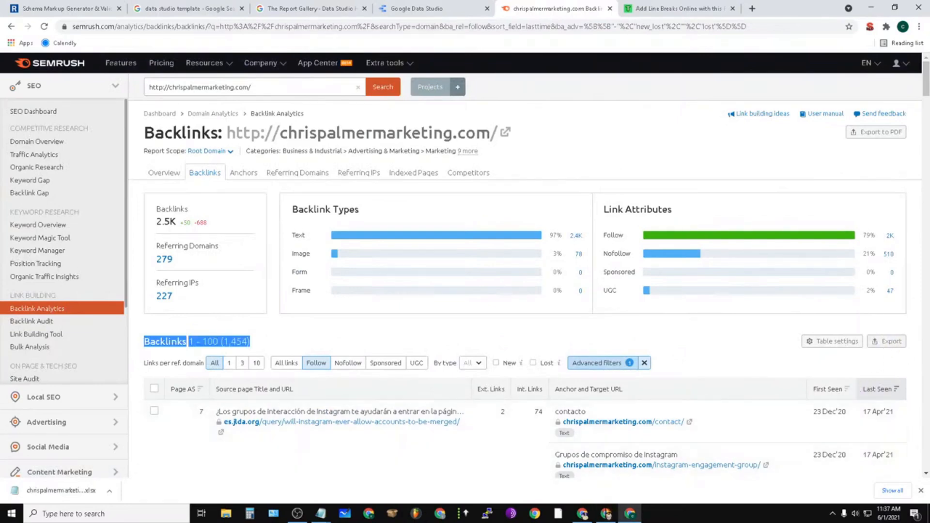
Step: Switch to the Links.xlsx spreadsheet in Google Sheets and undo the recent column and row deletions in the backlink list
mouse_move(582, 514)
left_click(576, 453)
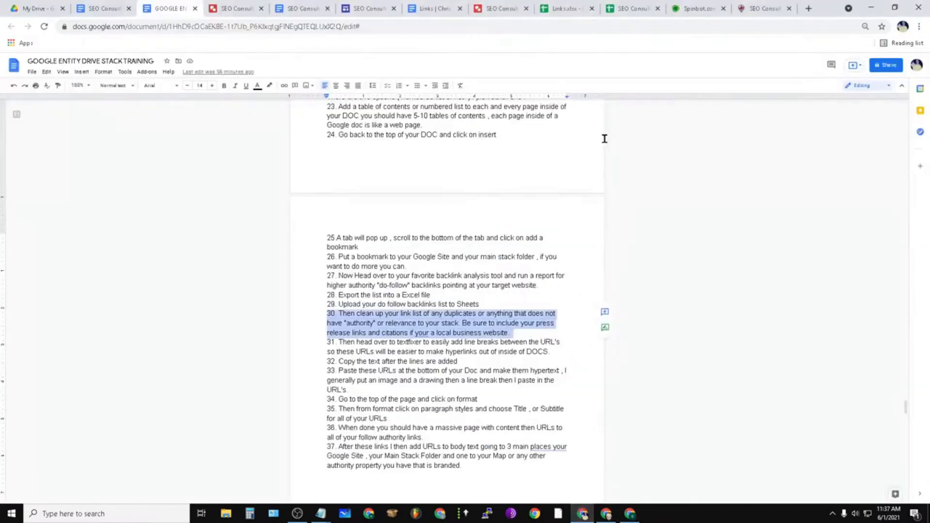
left_click(566, 9)
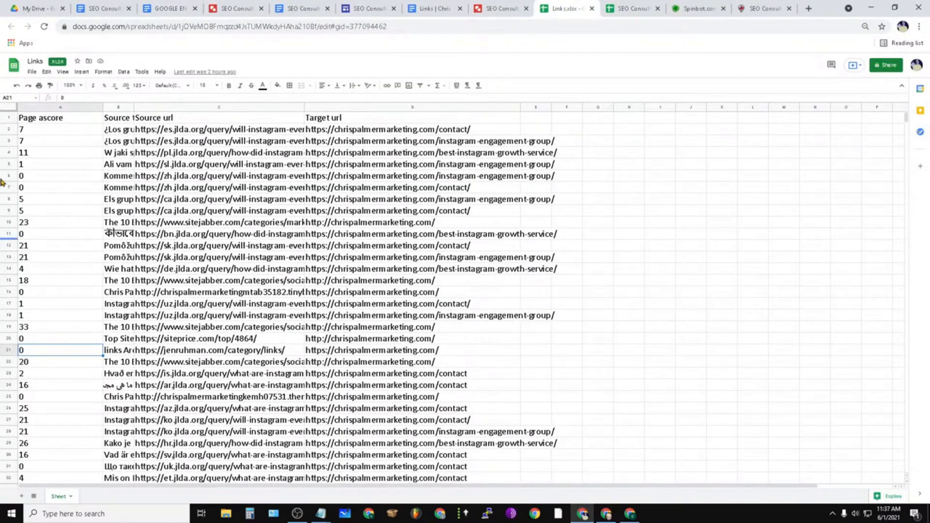
left_click(17, 86)
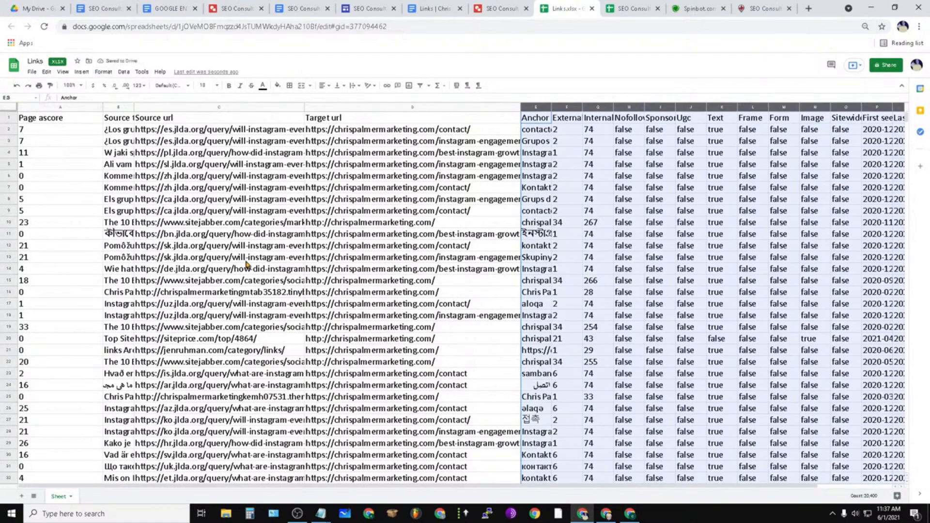
scroll(92, 202, "down", 10)
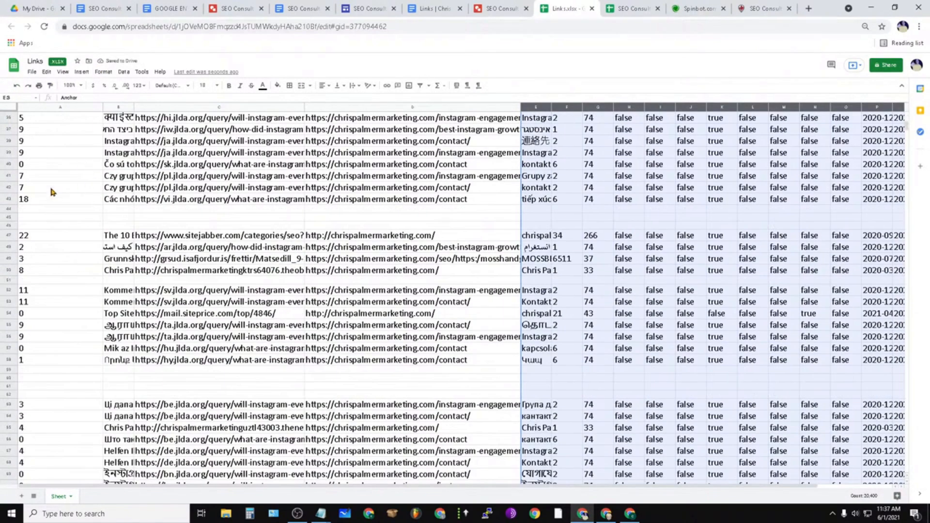
left_click(17, 85)
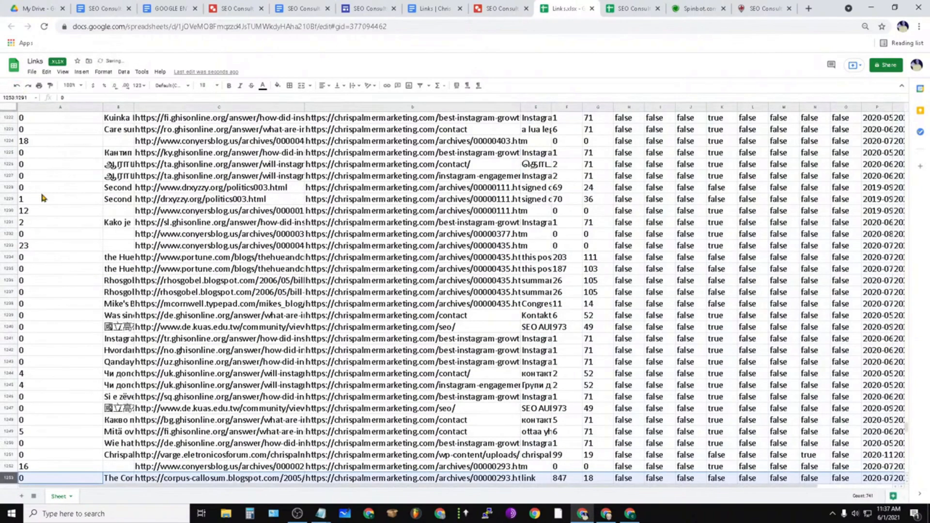
left_click_drag(45, 258, 62, 346)
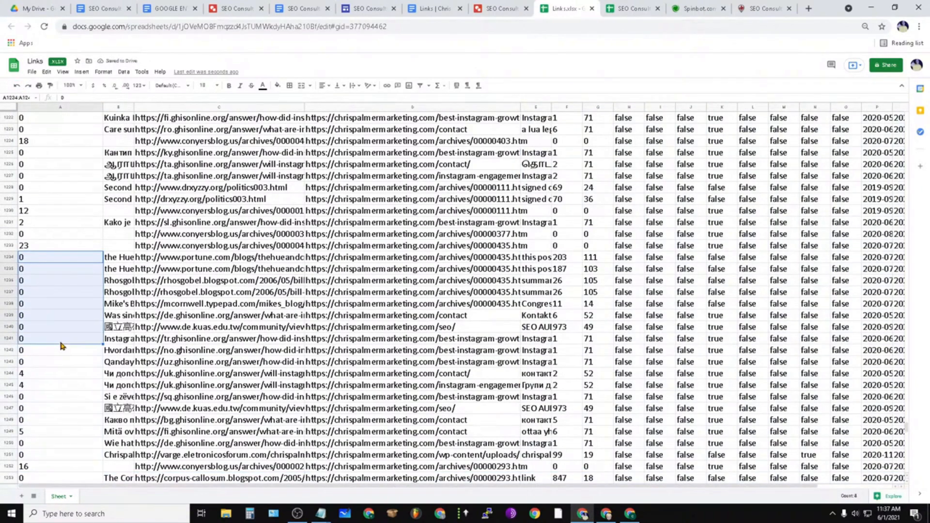
left_click(16, 86)
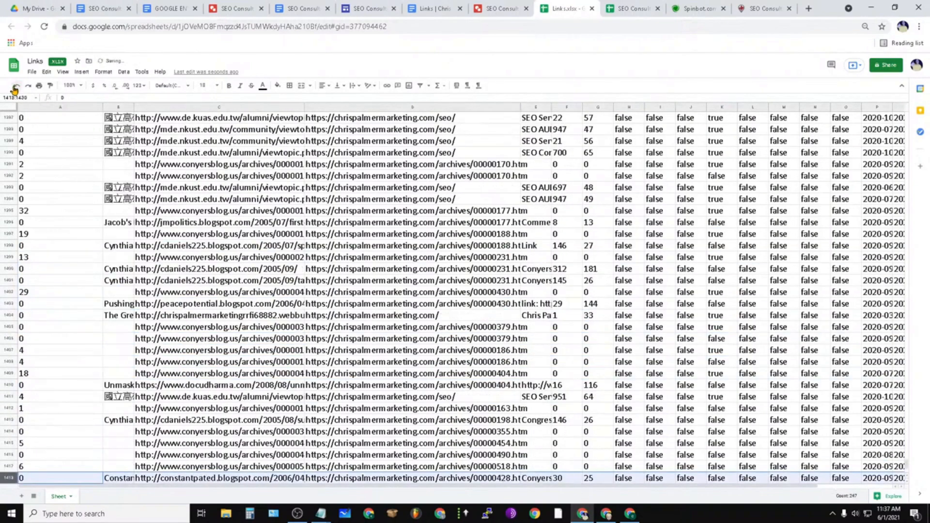
Step: Redo the undone column and row deletions in the backlink list and deselect the empty columns
left_click(27, 86)
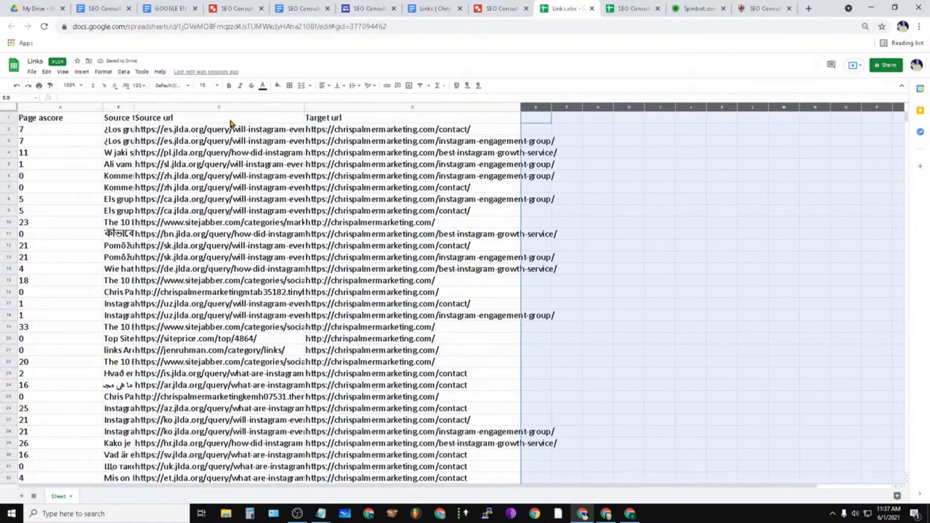
left_click(27, 236)
left_click(50, 292)
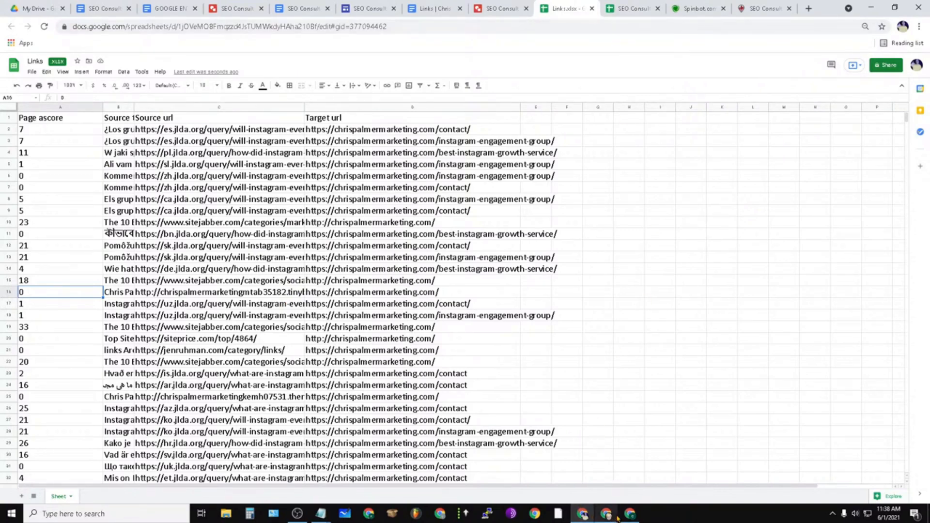
Step: Return to the Semrush browser window and search Google for "text mechanic" in a new tab
mouse_move(629, 515)
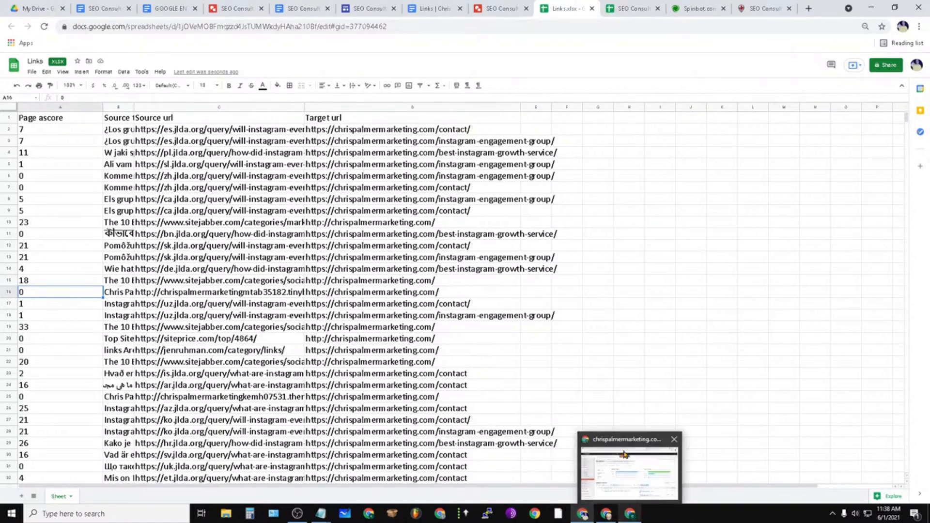
left_click(626, 442)
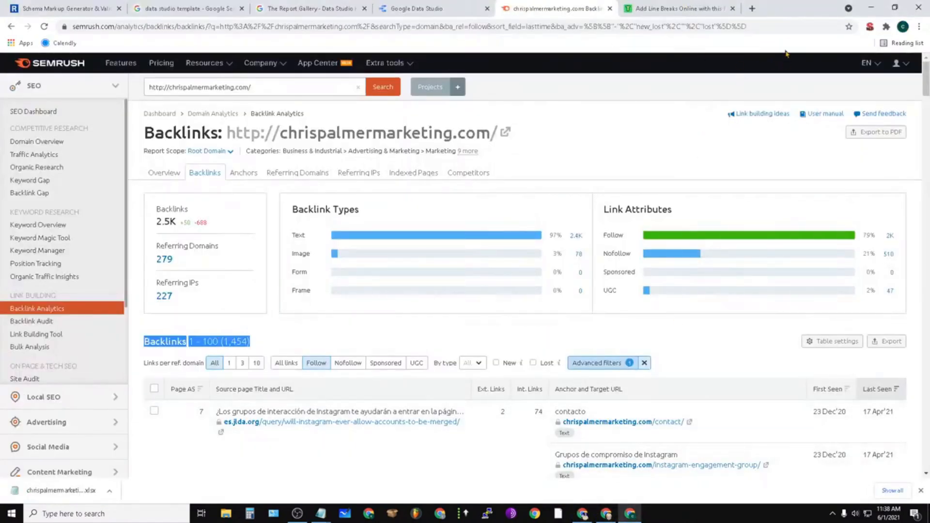
left_click(753, 8)
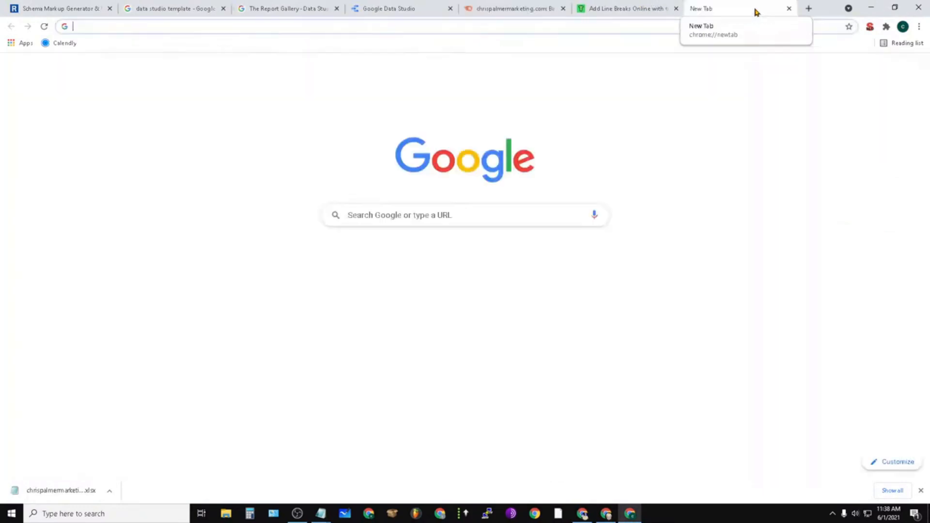
left_click(461, 217)
type("text")
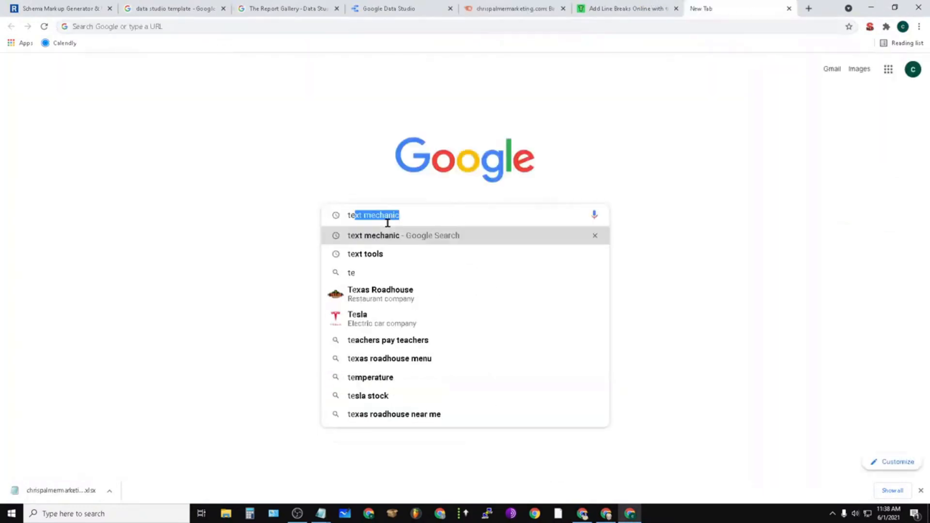
type(" mechani")
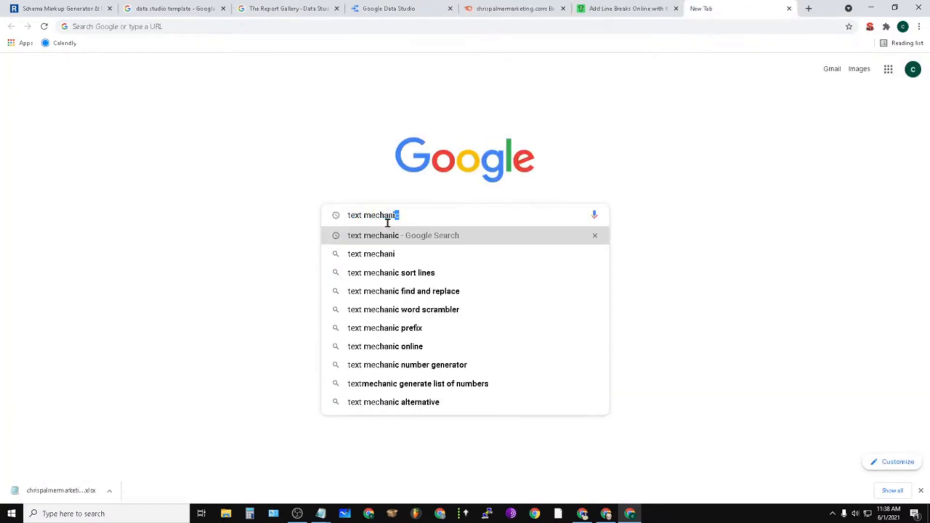
key("Return")
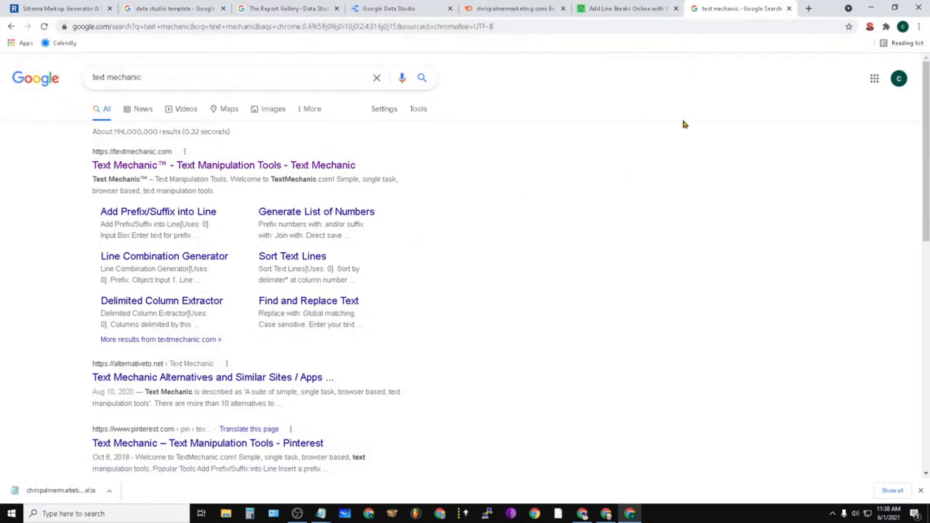
Step: Open the TextFixer Add Line Breaks page and review the backlink URLs in the tool's input box
left_click(611, 8)
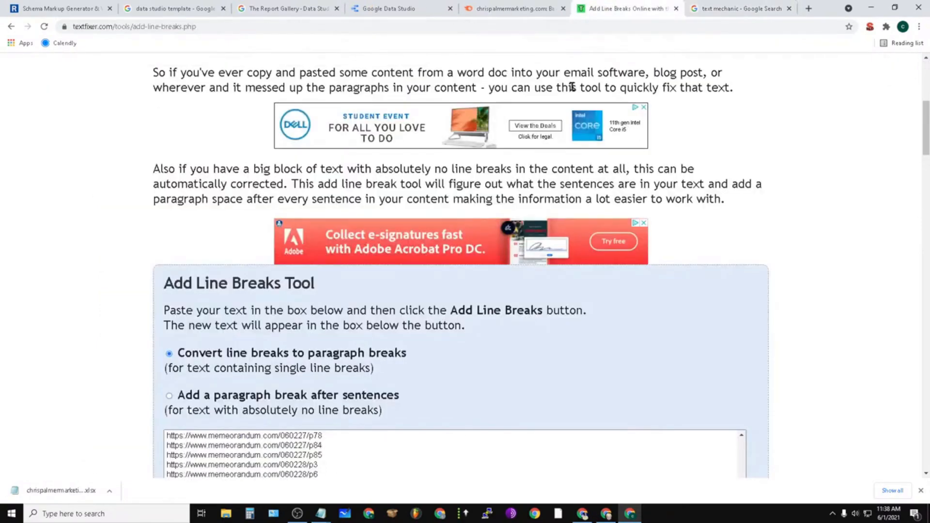
scroll(426, 157, "up", 6)
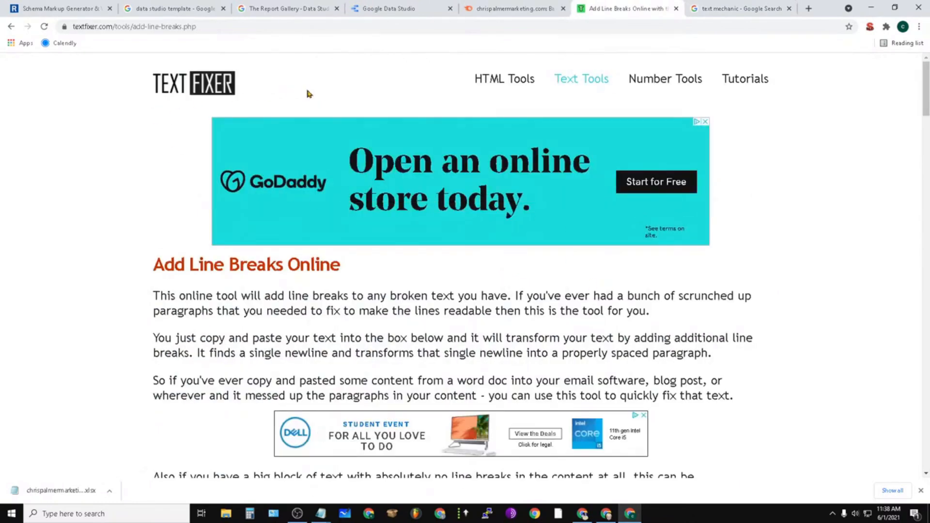
scroll(455, 319, "down", 10)
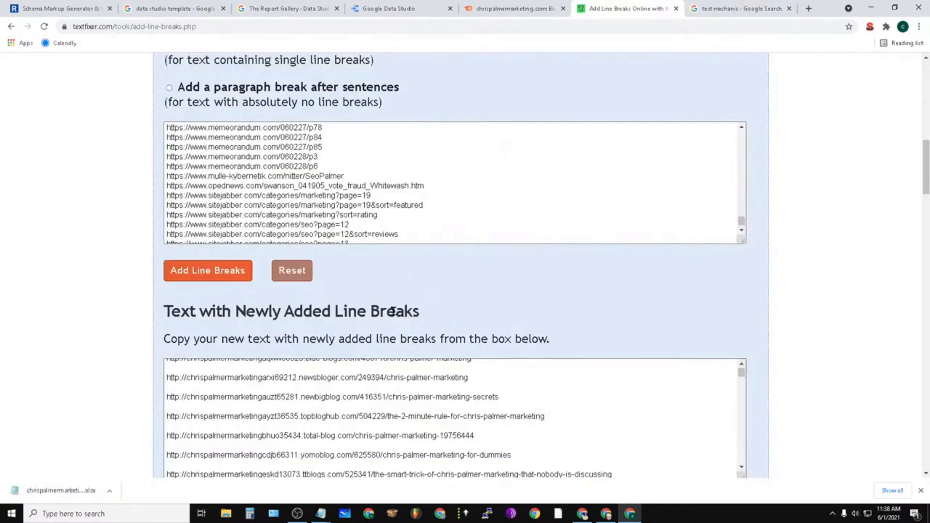
left_click_drag(448, 230, 205, 118)
left_click(549, 173)
scroll(522, 225, "down", 5)
scroll(483, 390, "down", 3)
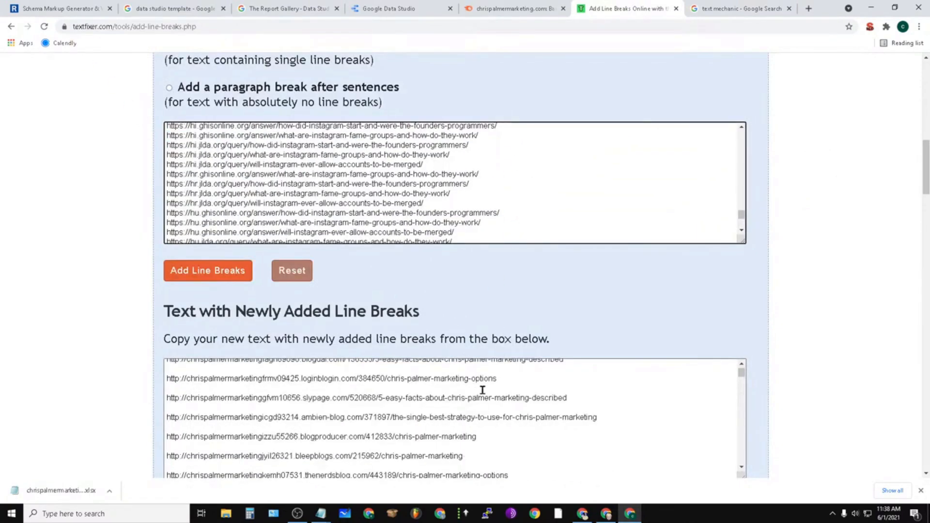
Step: Examine the URLs with newly added line breaks in the tool's output box
left_click(511, 396)
key("ctrl+a")
scroll(536, 405, "down", 3)
left_click(537, 403)
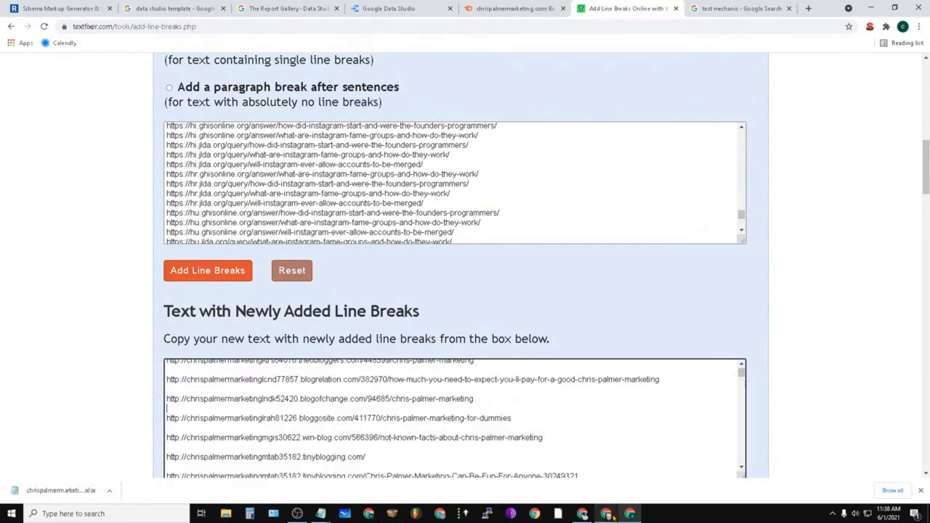
left_click_drag(197, 380, 467, 462)
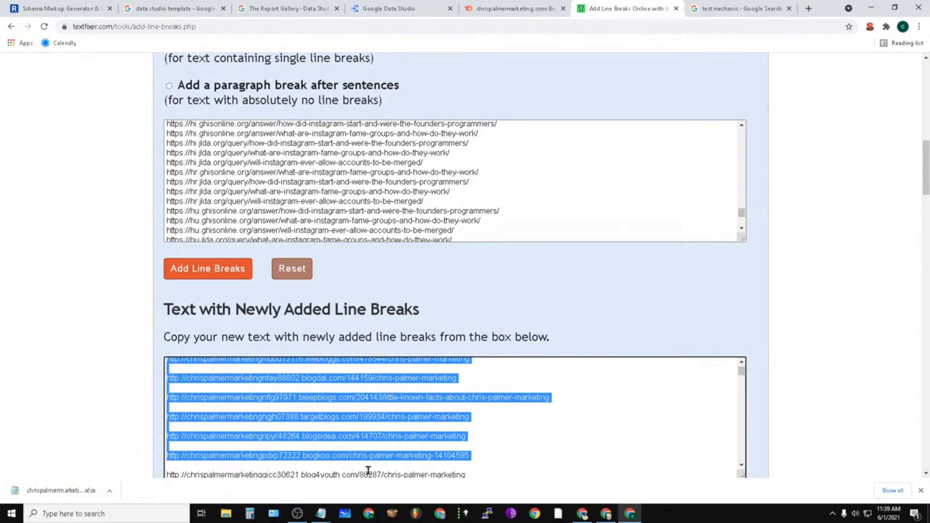
left_click(467, 383)
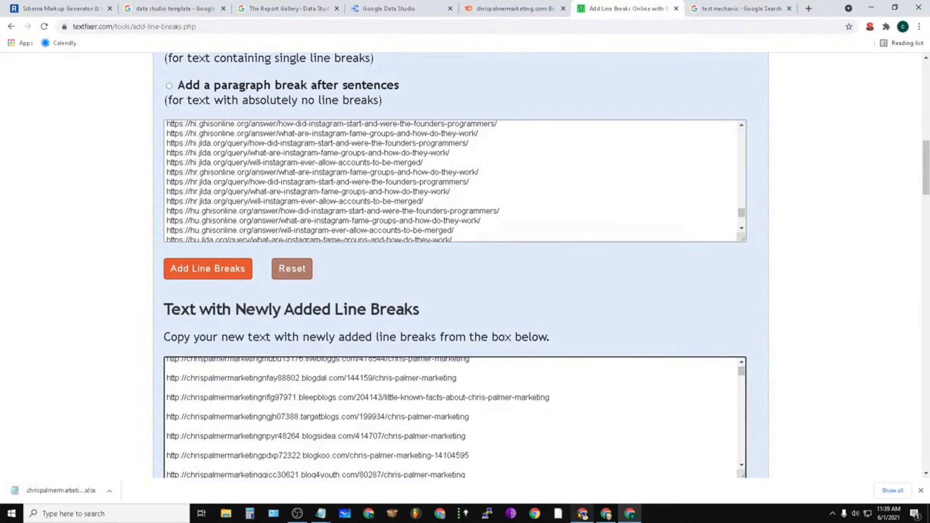
Step: Switch to the Google Doc titled Links, review its hyperlinked URLs in the document outline, and hide the outline
left_click(582, 513)
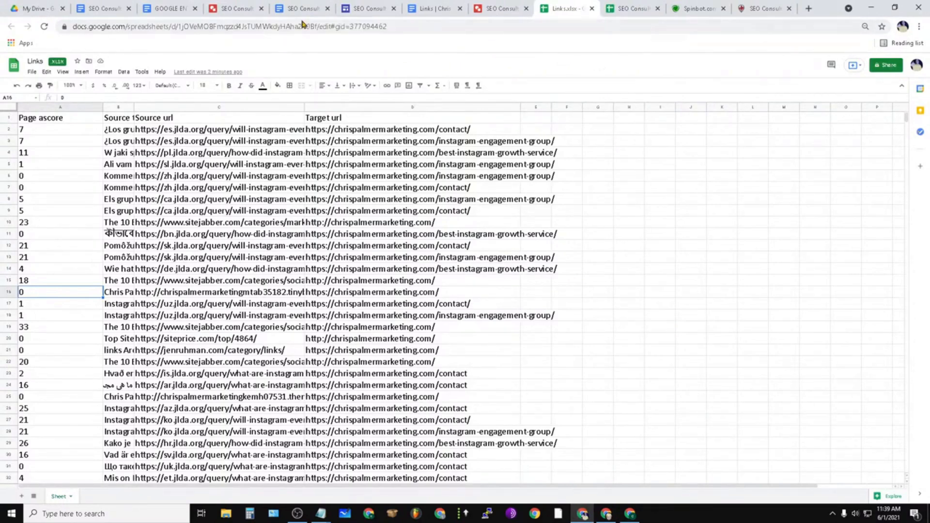
left_click(164, 8)
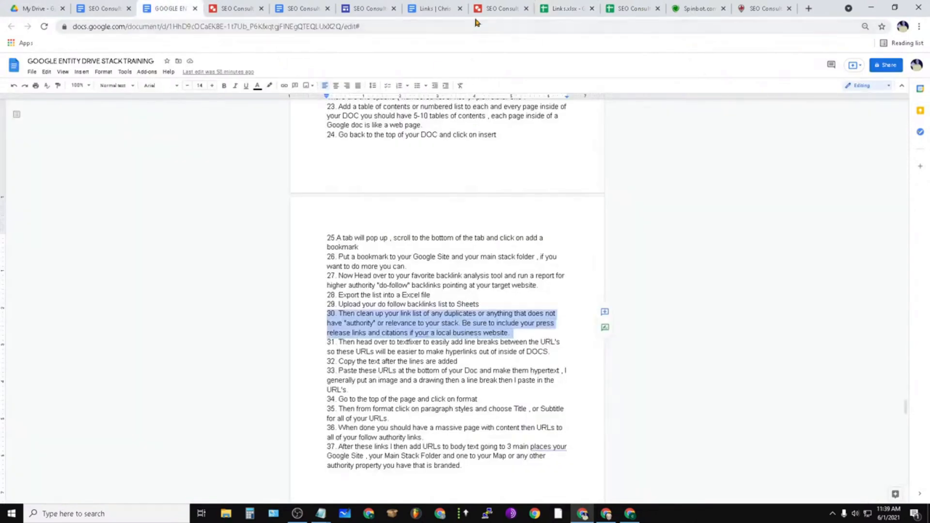
left_click(435, 10)
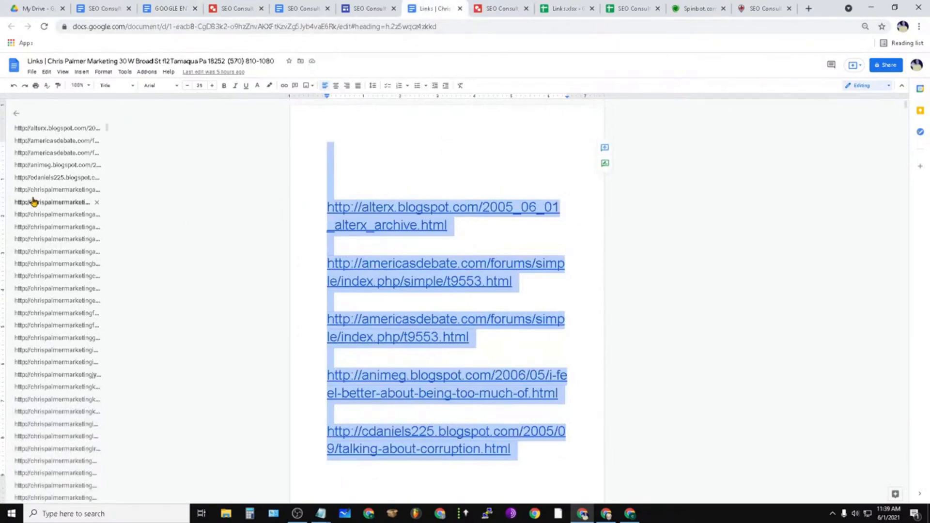
scroll(495, 222, "down", 7)
scroll(496, 222, "up", 7)
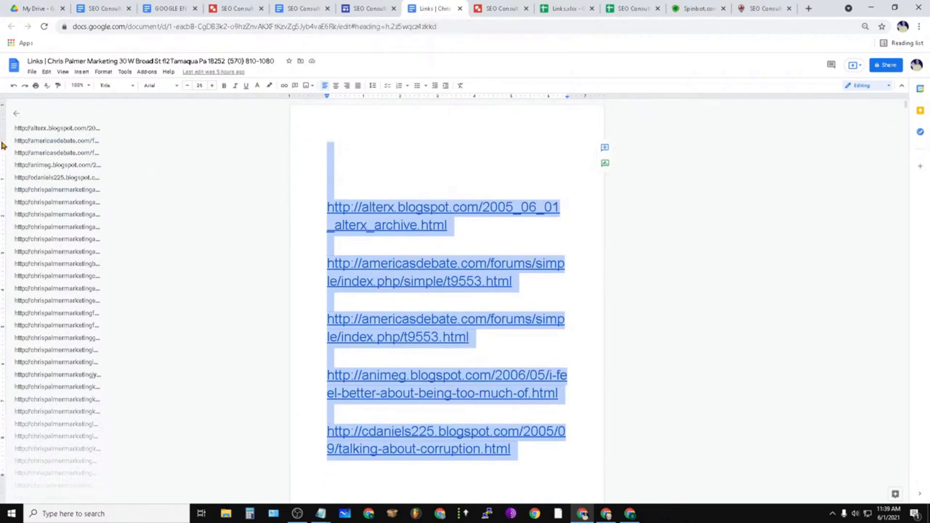
scroll(52, 334, "down", 9)
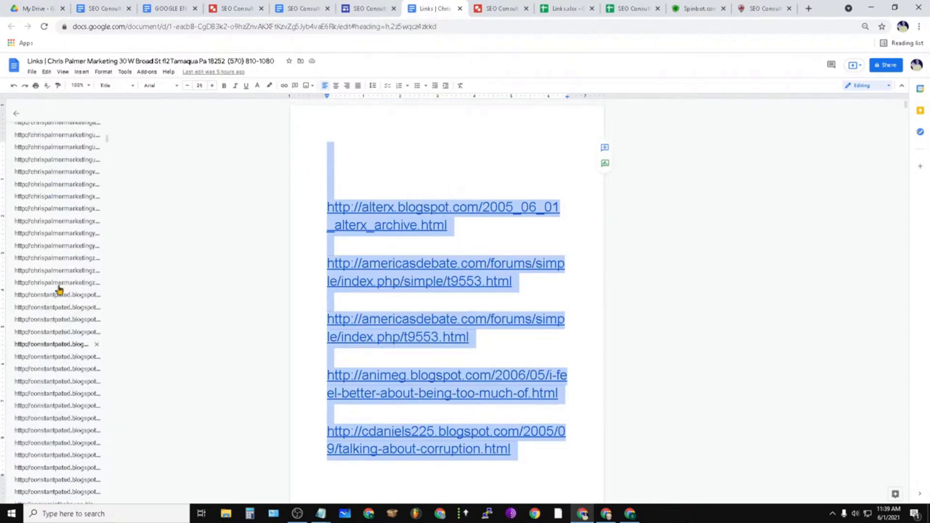
left_click(17, 114)
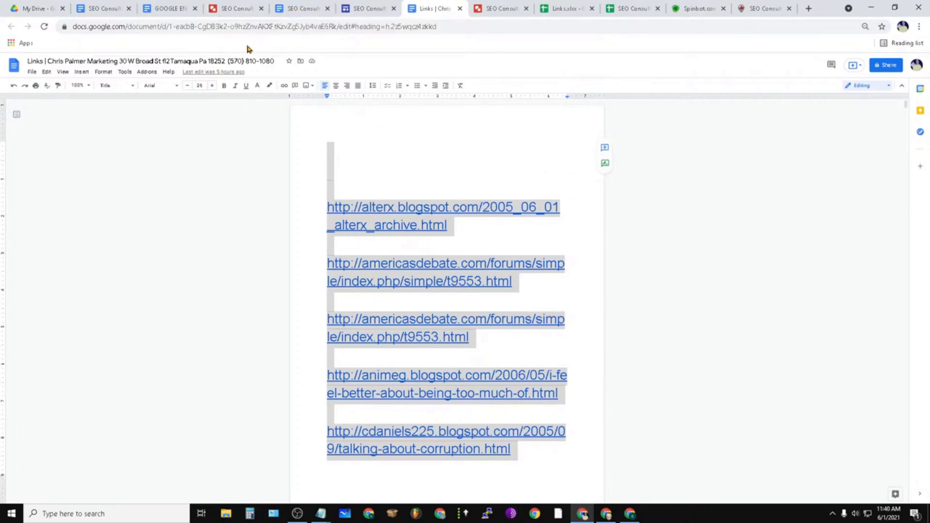
Step: Open the completed SEO Consulting document and examine how its outline runs from the keyword headings into the backlink URLs
left_click(192, 13)
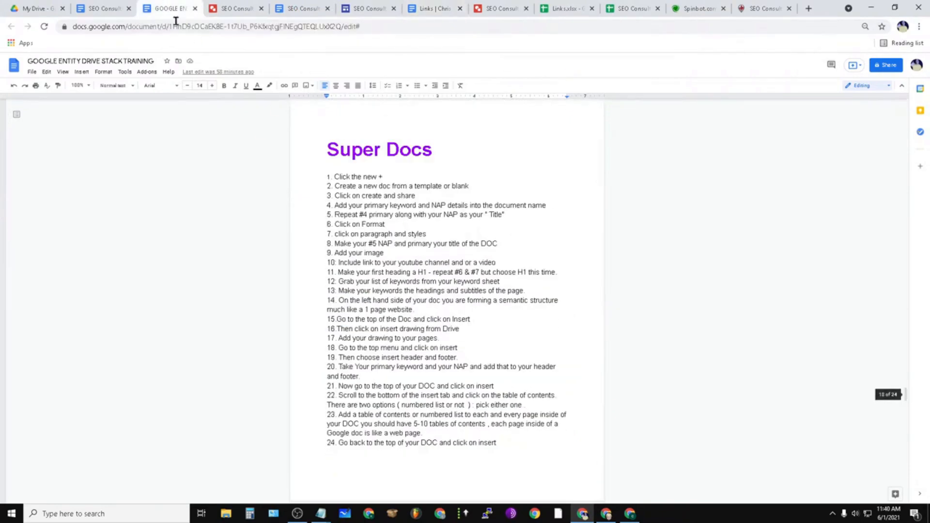
left_click(119, 6)
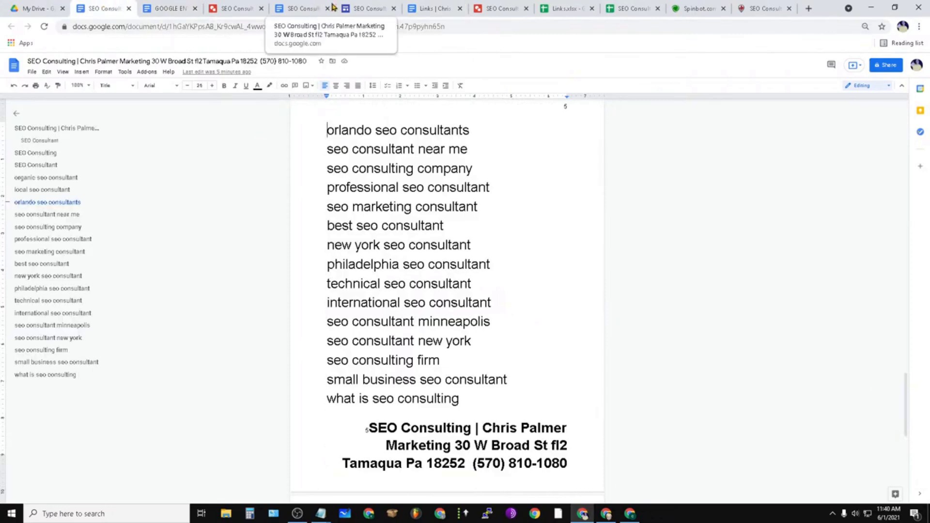
left_click(311, 8)
scroll(467, 353, "up", 10)
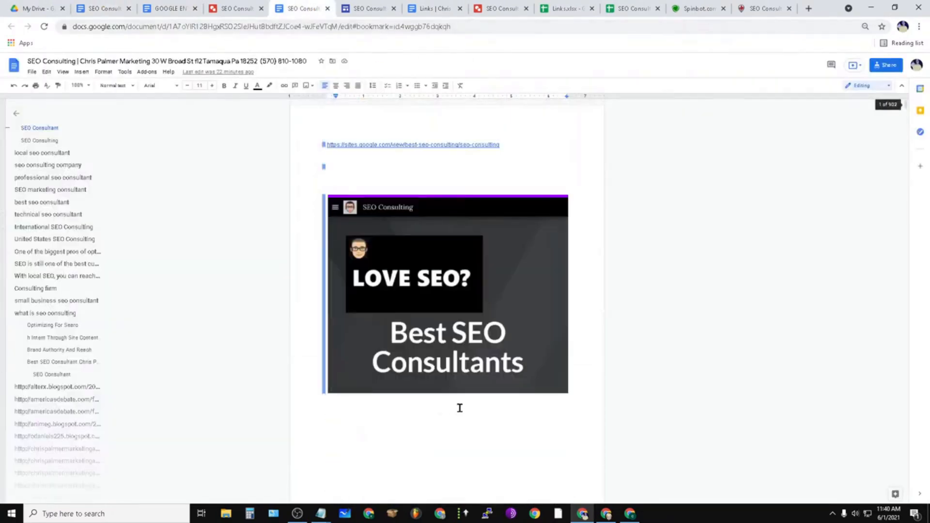
scroll(452, 408, "down", 8)
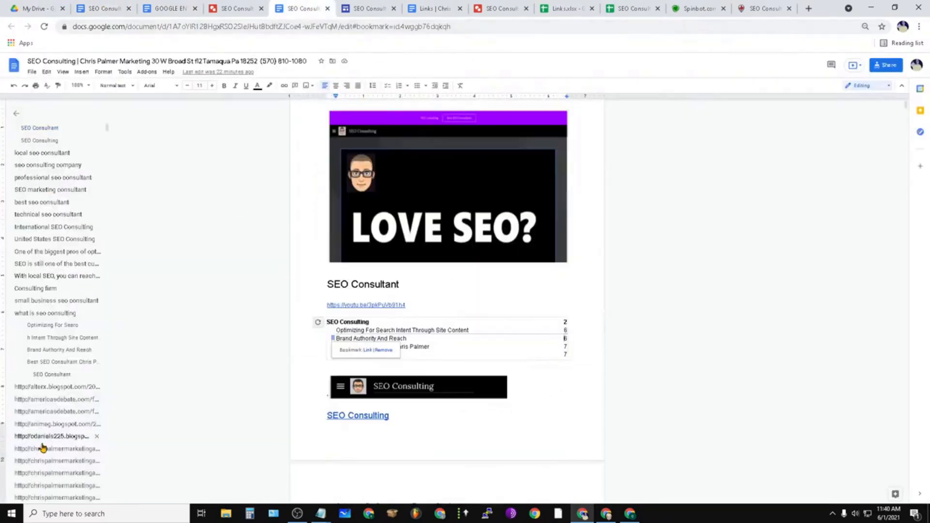
scroll(94, 299, "down", 3)
scroll(94, 206, "up", 3)
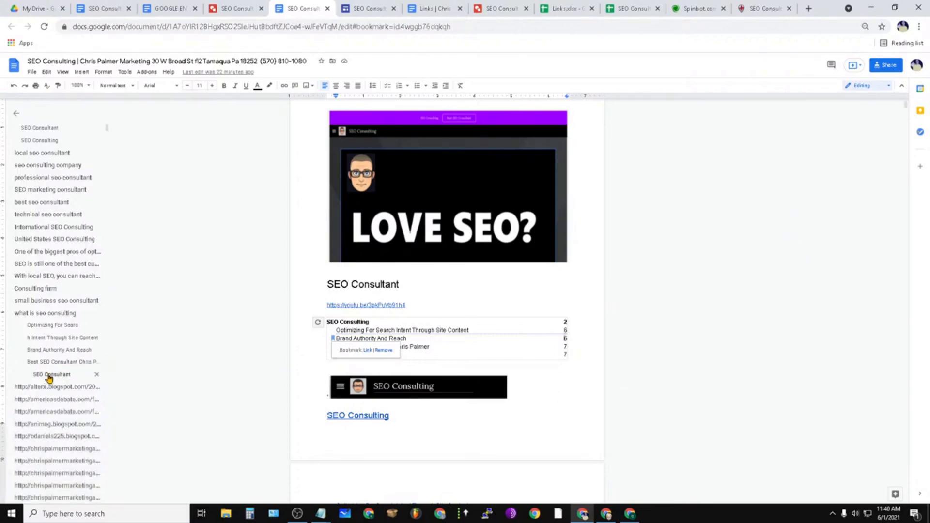
scroll(48, 378, "down", 10)
scroll(234, 365, "up", 3)
scroll(97, 401, "up", 10)
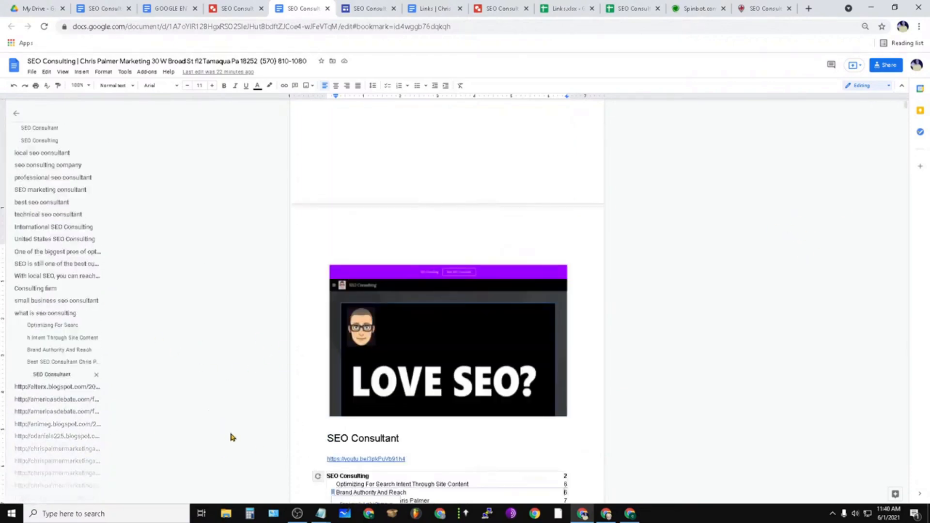
scroll(90, 422, "down", 6)
scroll(50, 371, "down", 8)
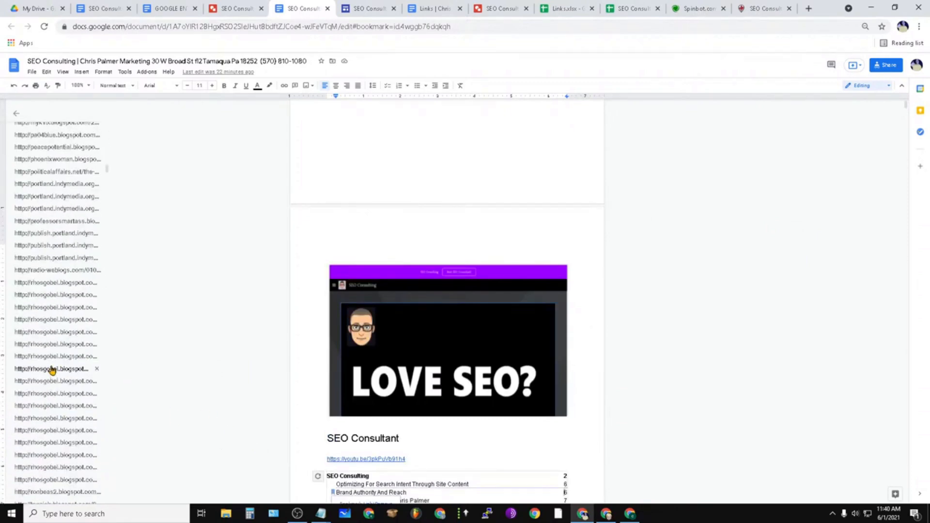
Step: Examine the backlink URLs in the outline, the document title and the keyword sections of the completed SEO Consulting document
left_click_drag(108, 189, 118, 376)
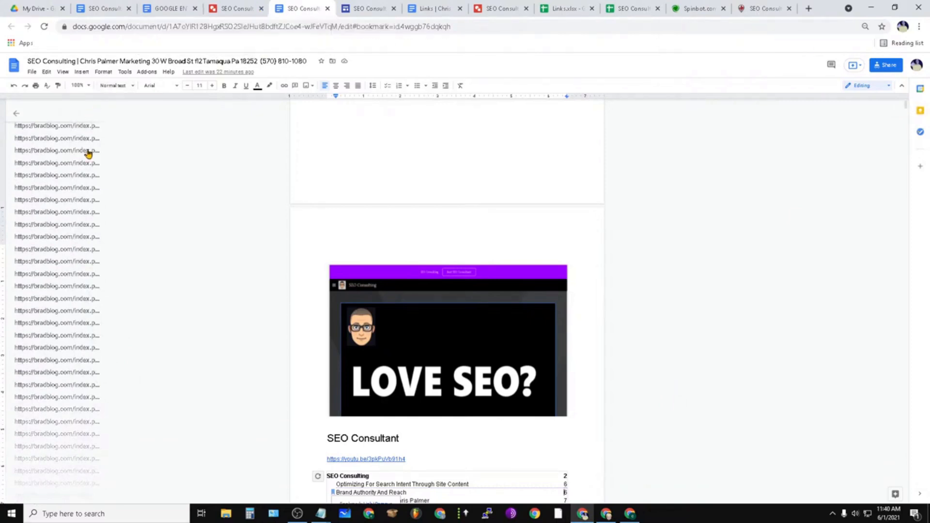
left_click(52, 61)
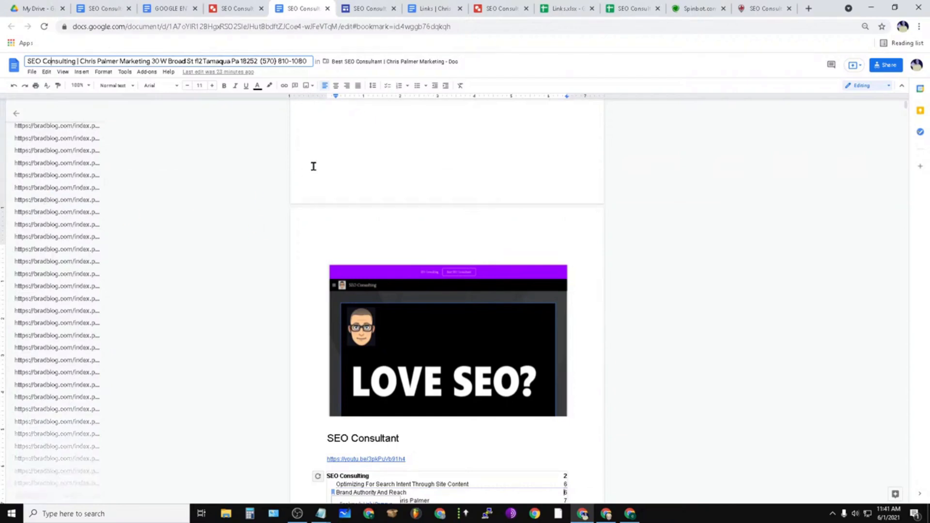
scroll(220, 369, "down", 15)
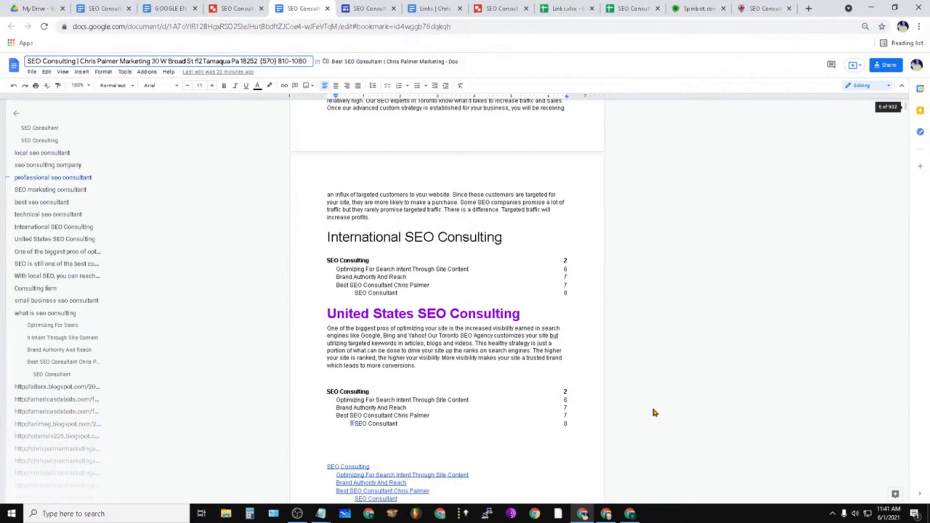
mouse_move(905, 107)
left_mouse_down()
mouse_move(924, 273)
mouse_move(905, 338)
mouse_move(905, 413)
mouse_move(900, 318)
mouse_move(862, 236)
mouse_move(889, 104)
left_mouse_up()
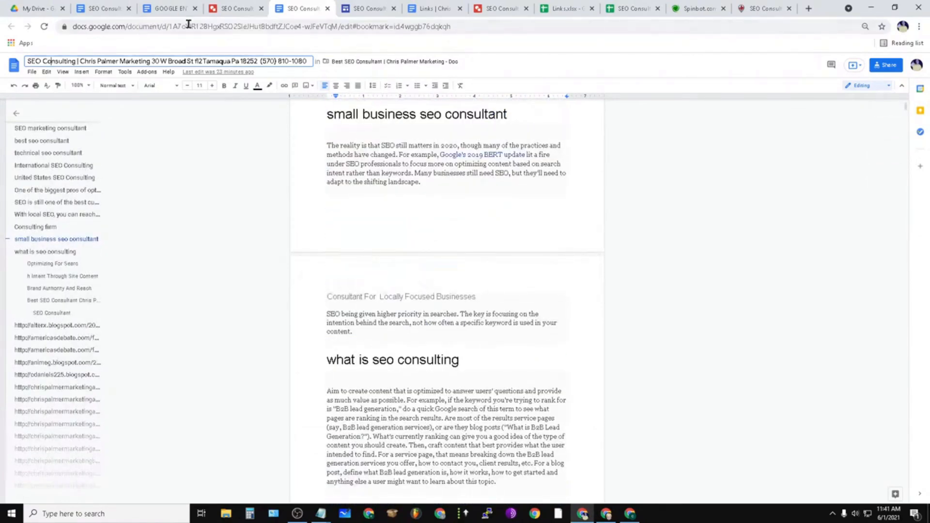
Step: View the SEO Consulting Best Top drawing, and switch to the working SEO Consulting document with the title-styled keyword list
left_click(223, 10)
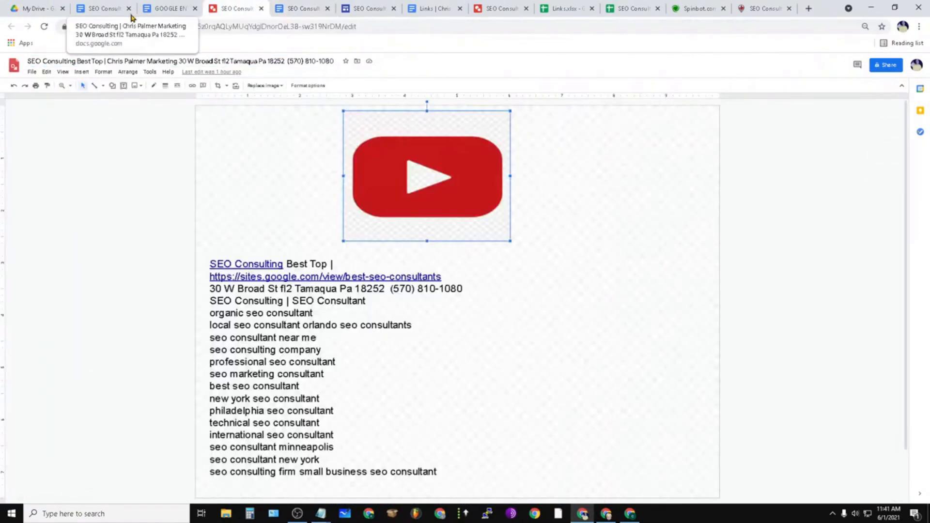
left_click(167, 10)
left_click(102, 8)
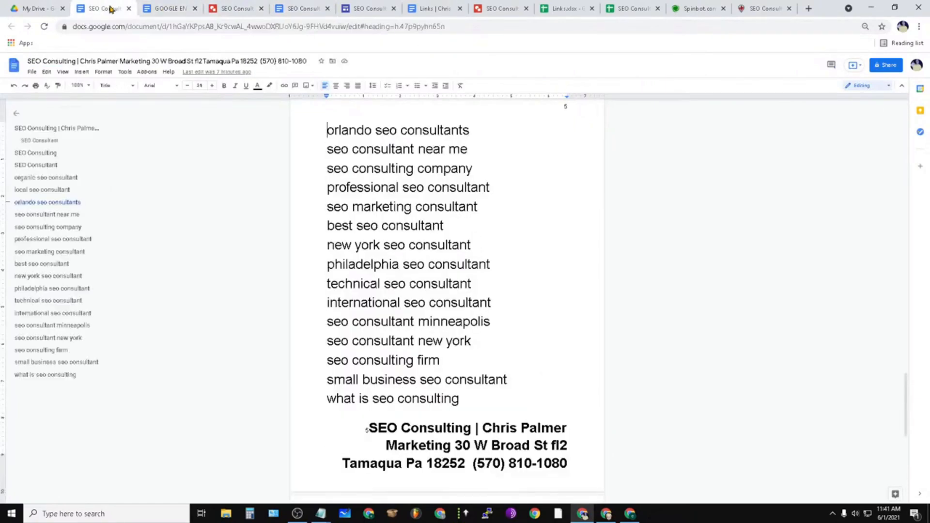
Step: Review checklist items 27 to 37 in the GOOGLE ENTITY DRIVE STACK TRAINING document, highlighting the text of items 27 and 29 to 31
left_click(142, 6)
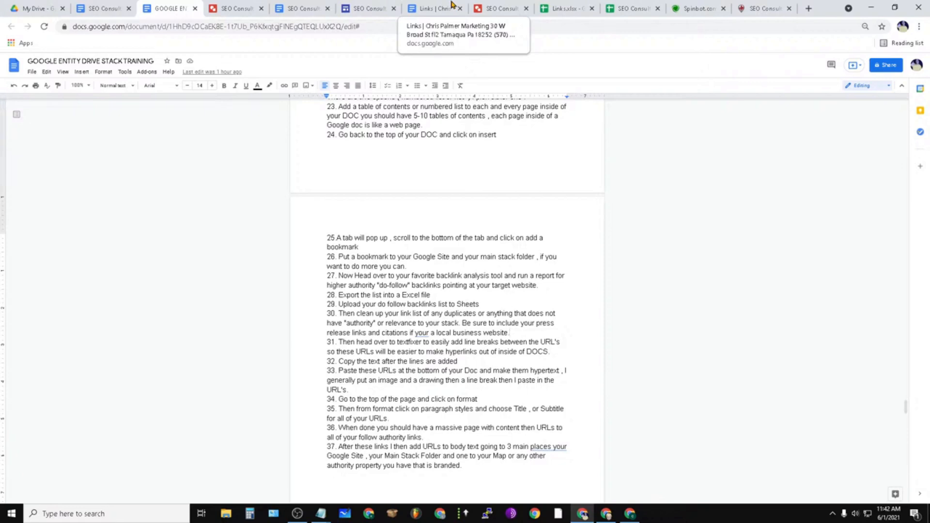
scroll(451, 356, "down", 6)
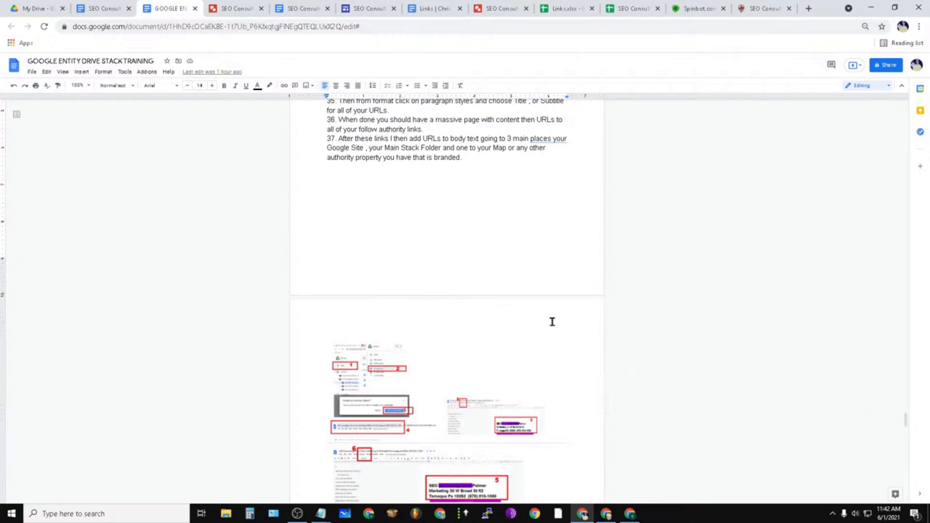
scroll(525, 318, "up", 3)
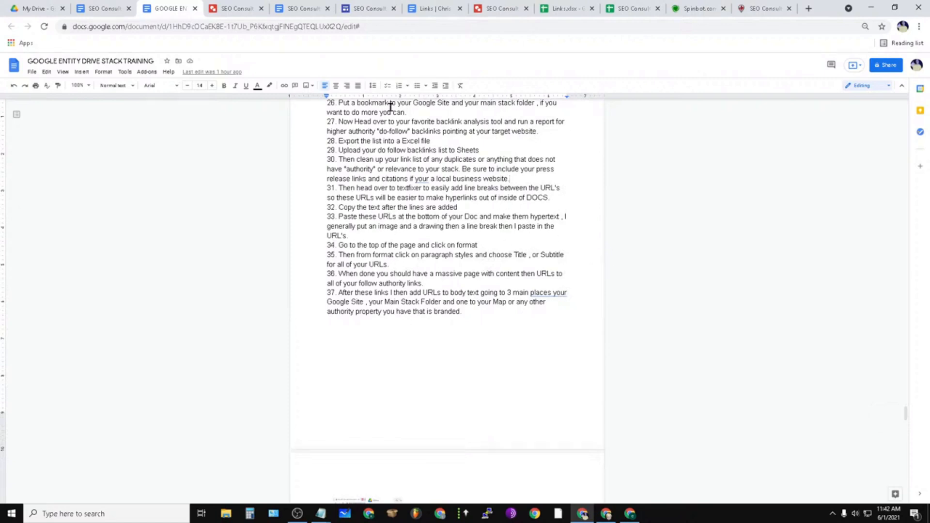
left_click_drag(339, 121, 550, 132)
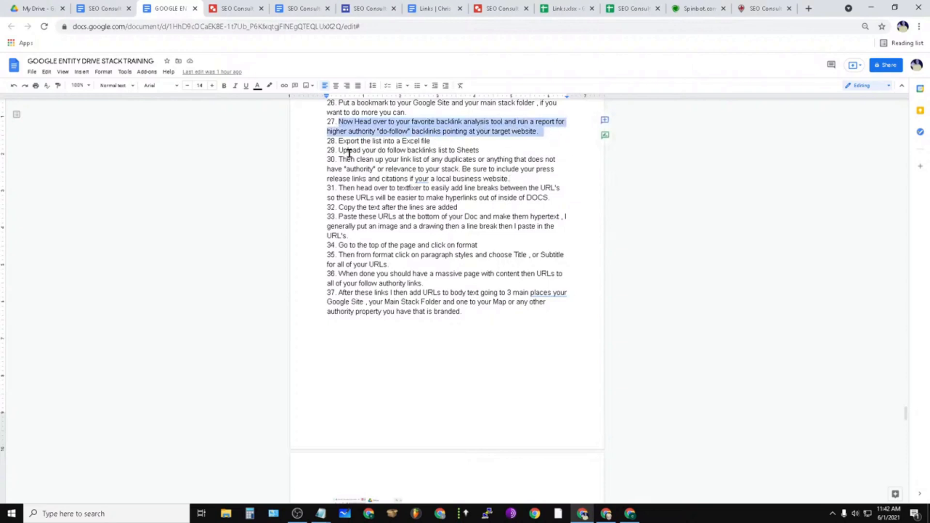
left_click_drag(348, 150, 484, 150)
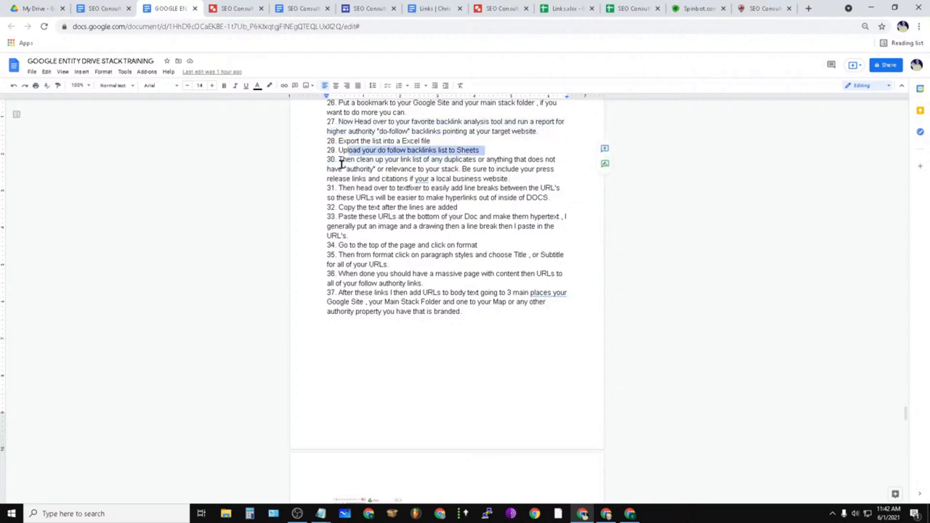
left_click_drag(339, 160, 489, 171)
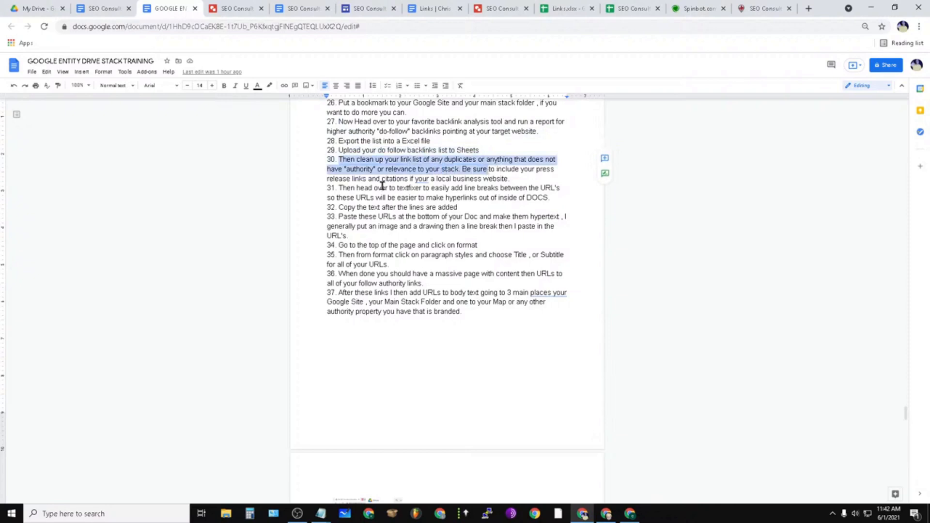
left_click_drag(351, 189, 470, 197)
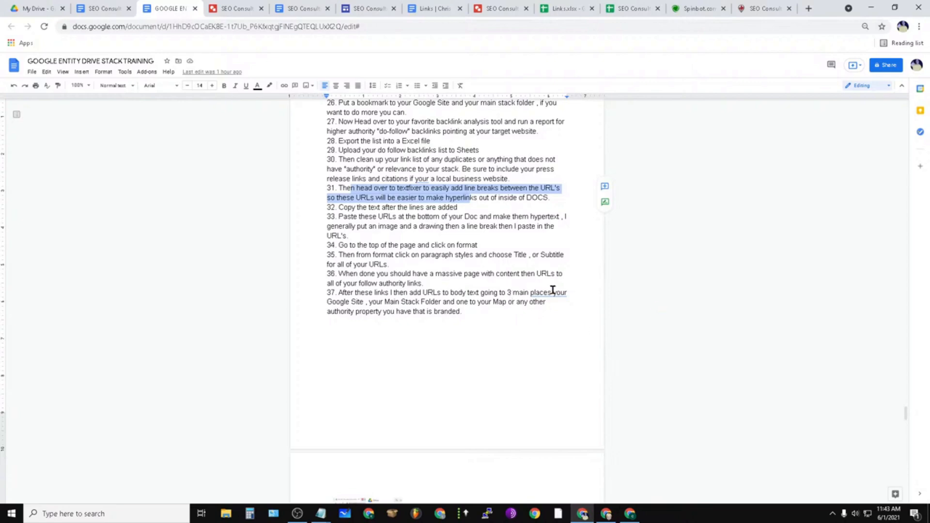
scroll(480, 303, "down", 8)
scroll(465, 317, "up", 5)
scroll(452, 321, "up", 5)
Step: Compare the completed SEO Consulting document with the hyperlinked URLs in the Links document, and return to the training checklist
left_click(300, 8)
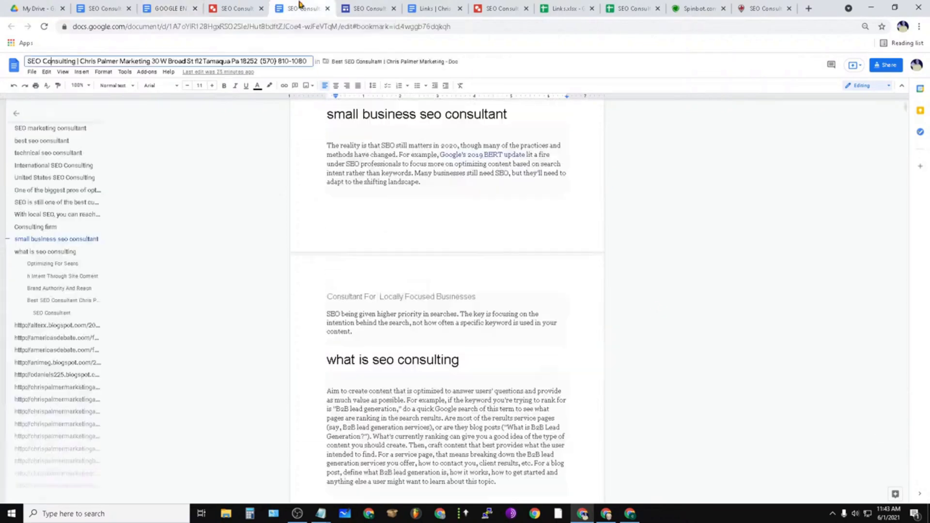
scroll(405, 191, "up", 10)
left_click(432, 8)
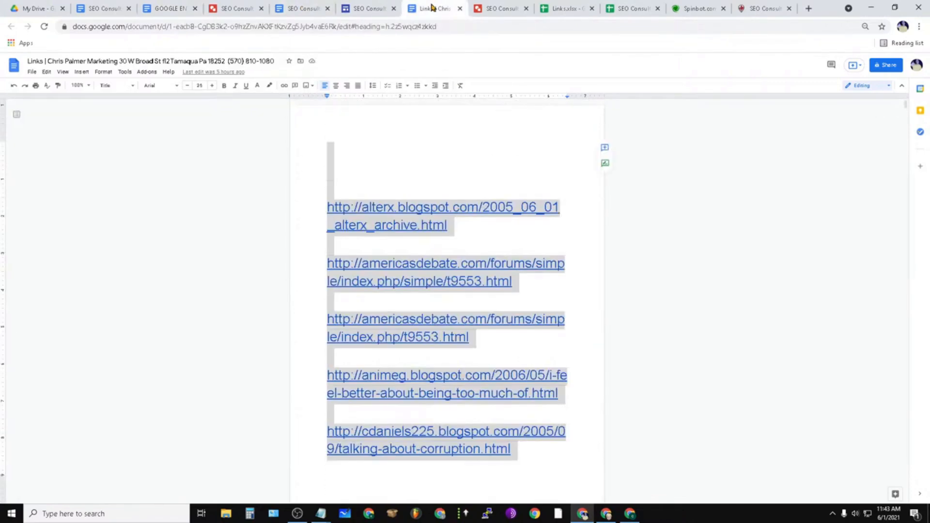
left_click(381, 11)
left_click(305, 8)
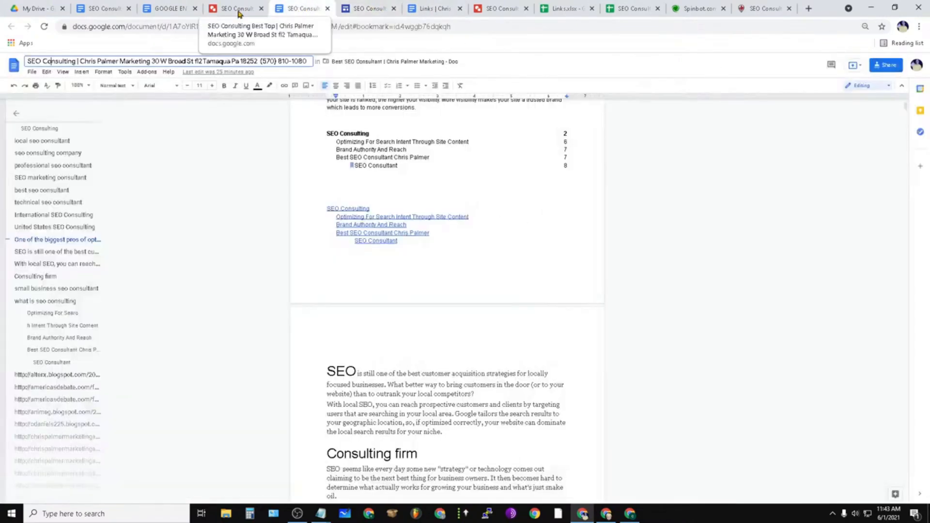
left_click(174, 9)
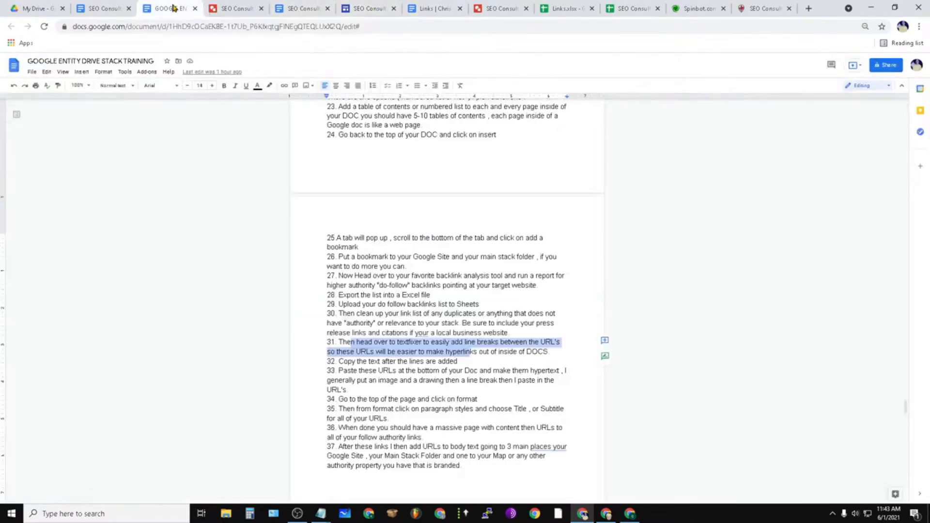
Step: Review the completed SEO Consulting document from its first page, covering the images, tables of contents and hyperlinked keyword headings
left_click(294, 13)
scroll(484, 315, "up", 20)
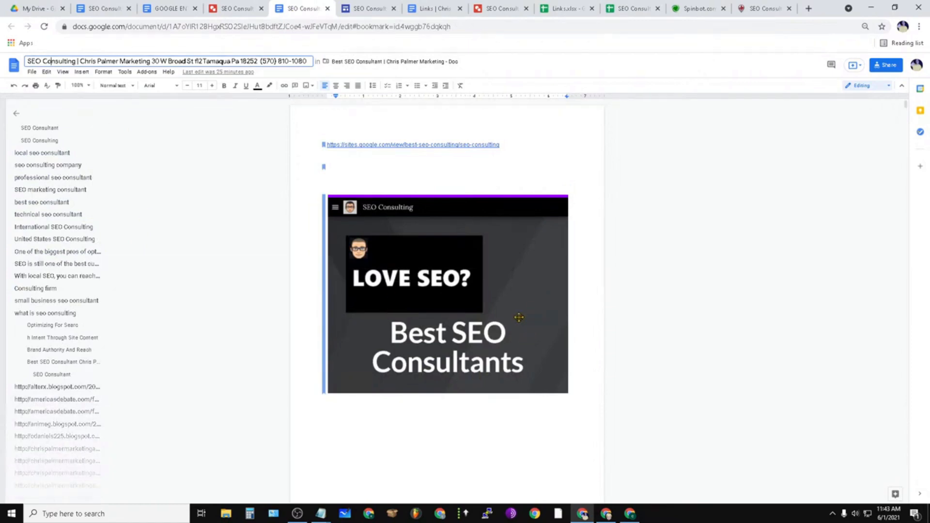
scroll(473, 329, "down", 3)
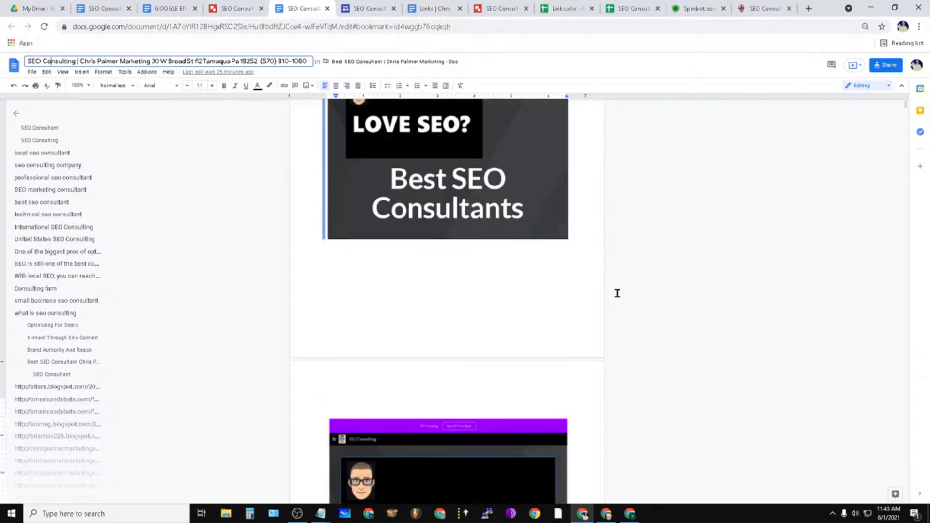
scroll(370, 295, "down", 12)
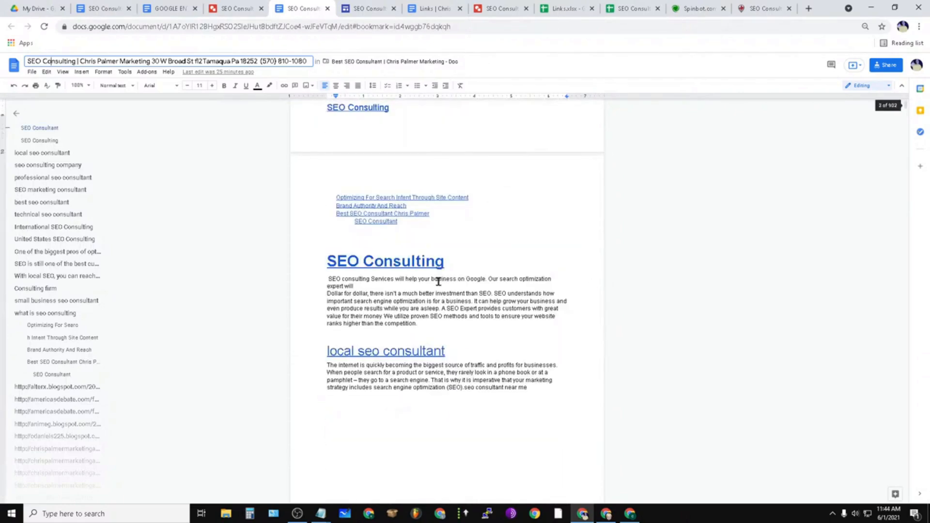
scroll(438, 281, "down", 3)
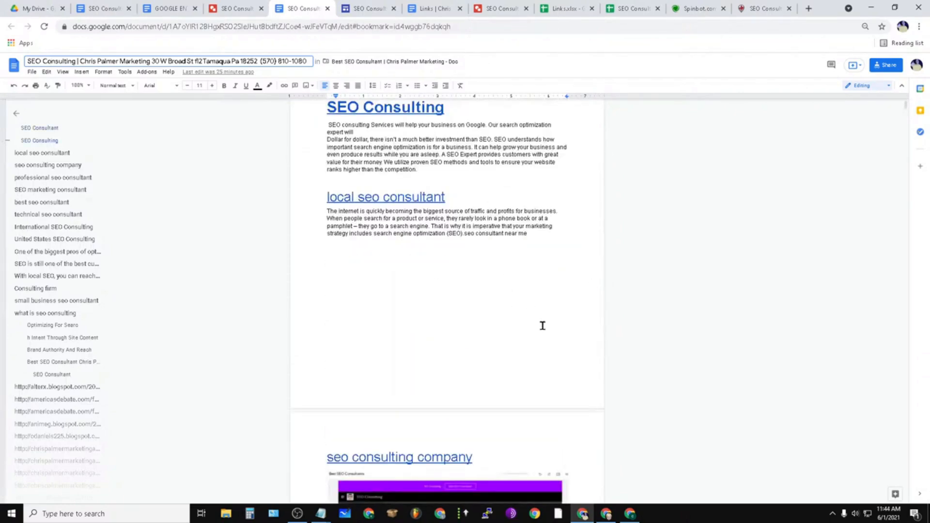
scroll(496, 290, "down", 3)
scroll(496, 293, "down", 7)
scroll(559, 347, "up", 10)
Step: Check the link target of the "local seo consultant" heading, and place the cursor at the end of the "SEO Consulting" heading
triple_click(424, 202)
left_click(420, 198)
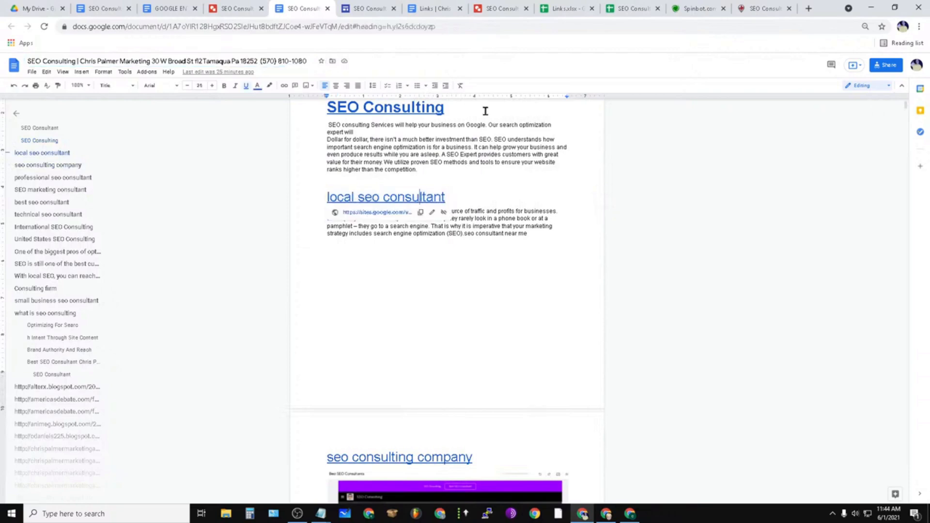
left_click(453, 109)
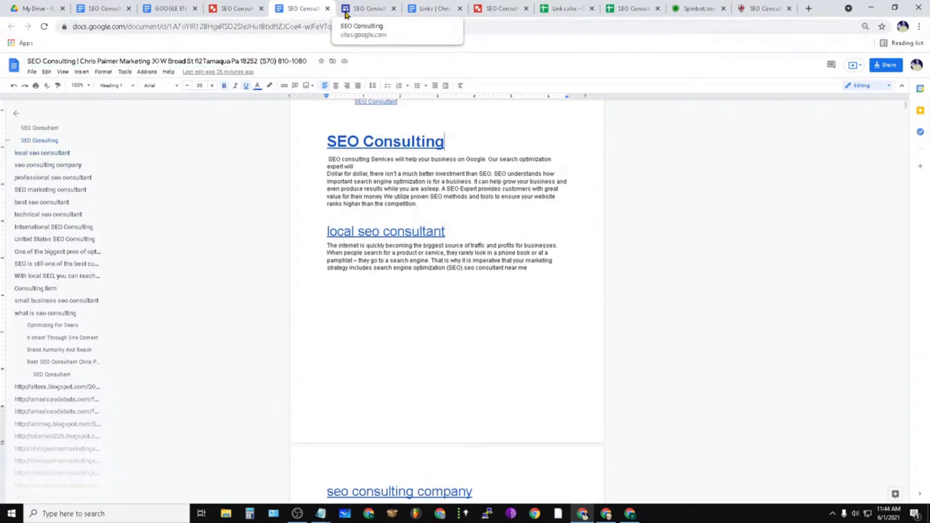
Step: Switch to the Google Site and back to the document, and open the main SEO Consulting stack folder in Google Drive
left_click(368, 8)
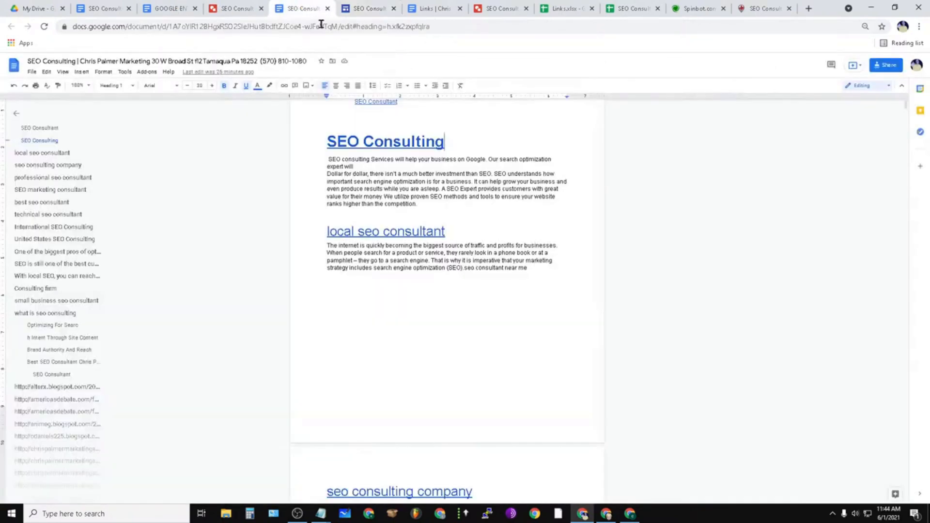
left_click(296, 8)
left_click(39, 6)
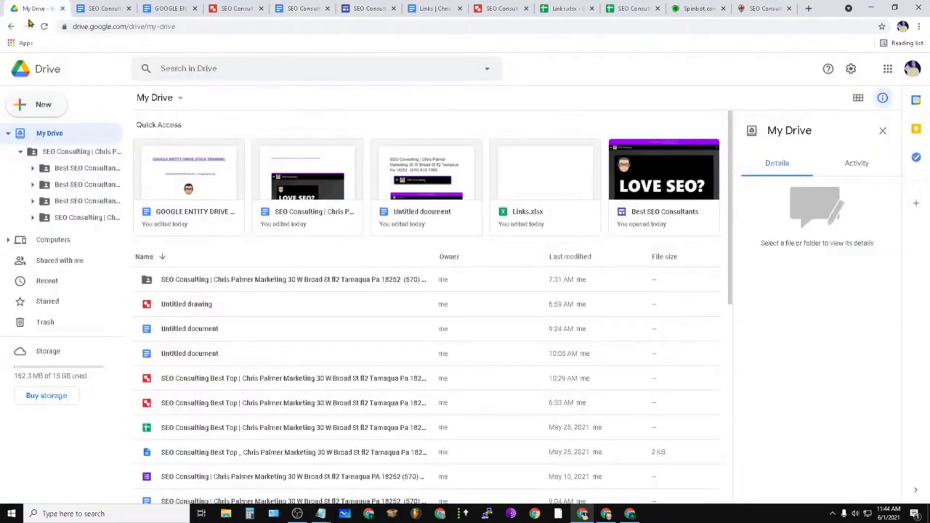
left_click(60, 151)
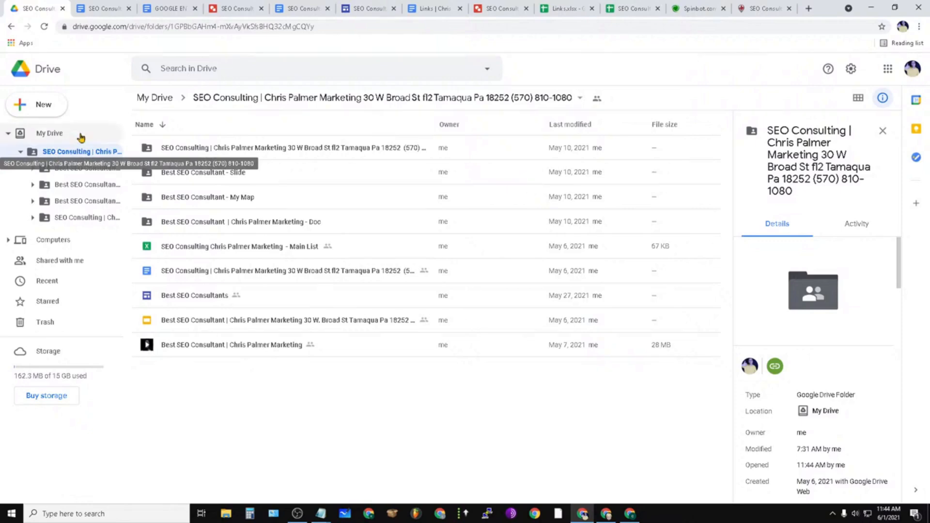
Step: Return to the completed SEO Consulting document and review its pages from the bookmarked cover image to the "seo consulting company" section
left_click(302, 7)
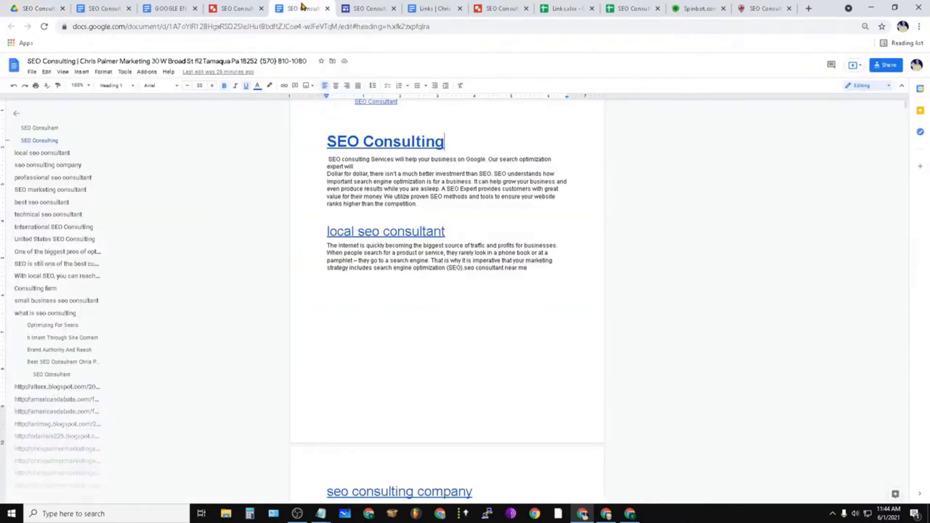
scroll(558, 307, "up", 5)
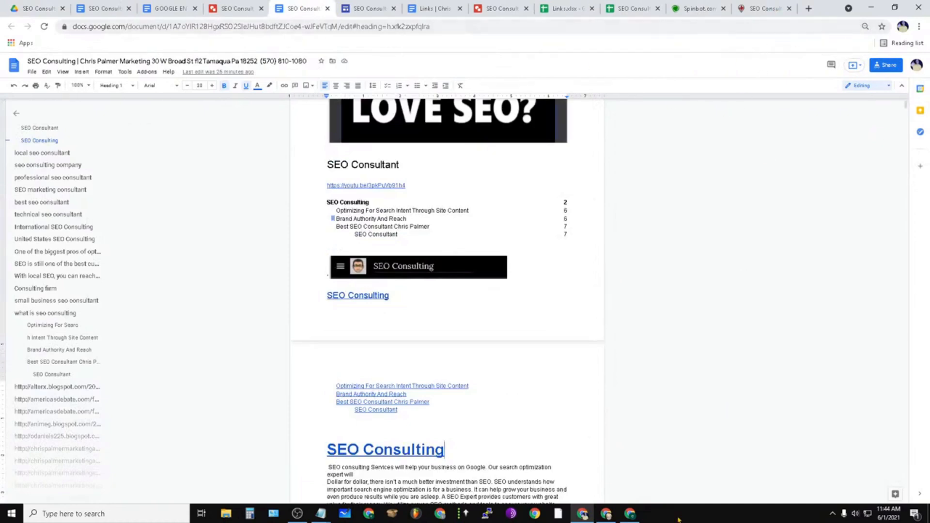
scroll(446, 359, "up", 10)
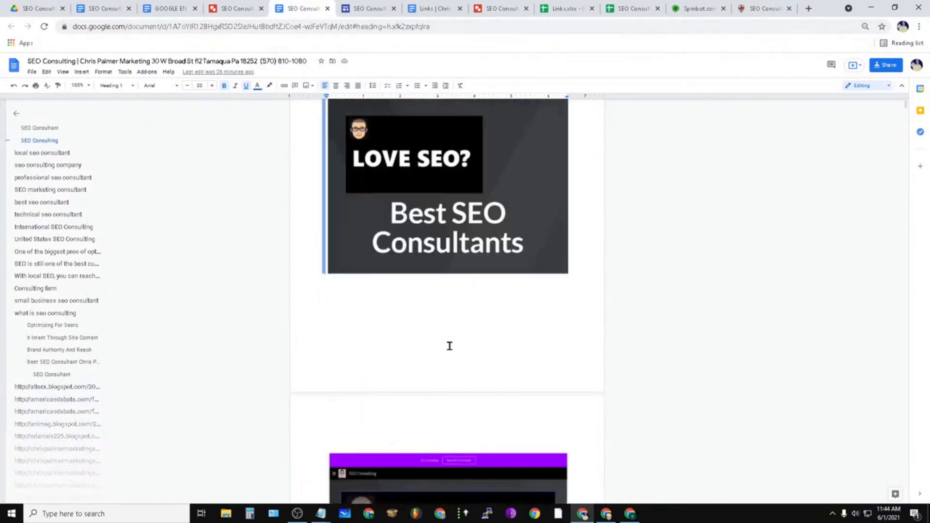
scroll(553, 464, "down", 5)
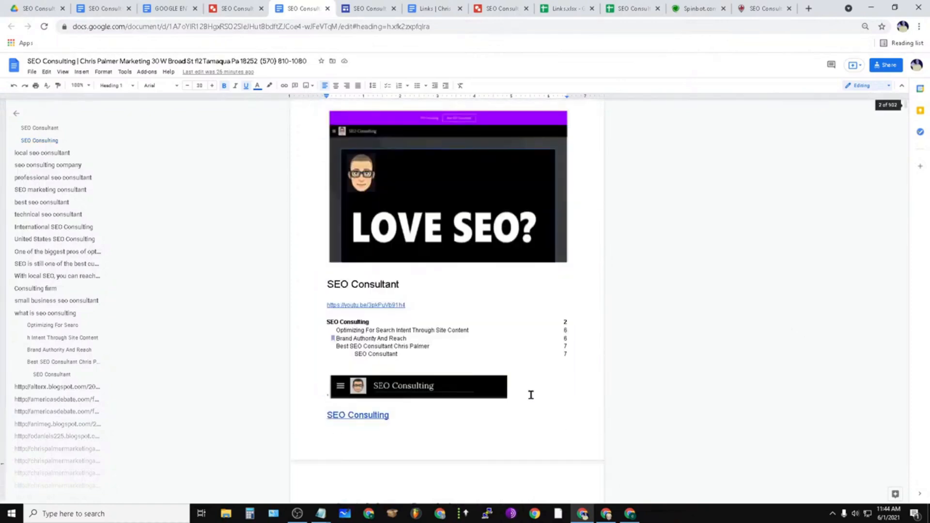
scroll(529, 394, "down", 5)
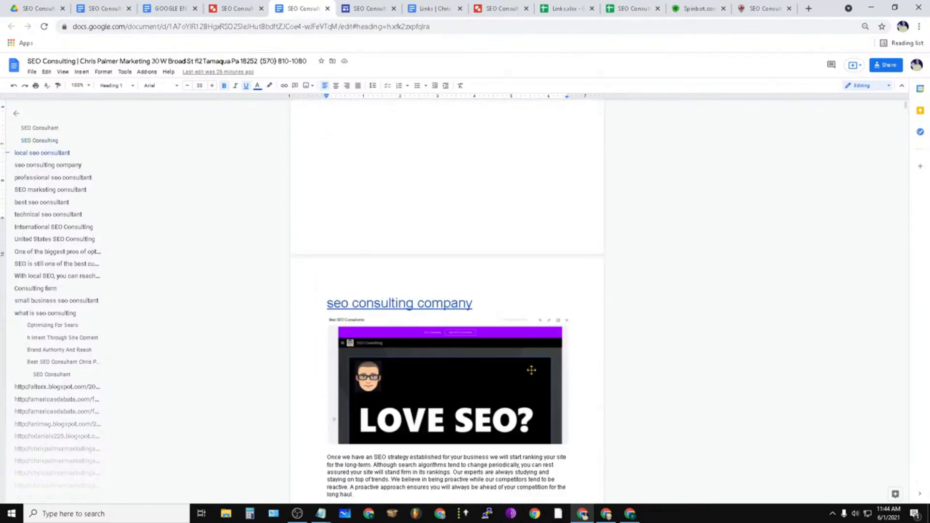
Step: Compare the Best SEO Consultants Google Site and the SEO Consulting drawing with the completed document, down to its "best seo consultant" section
left_click(362, 7)
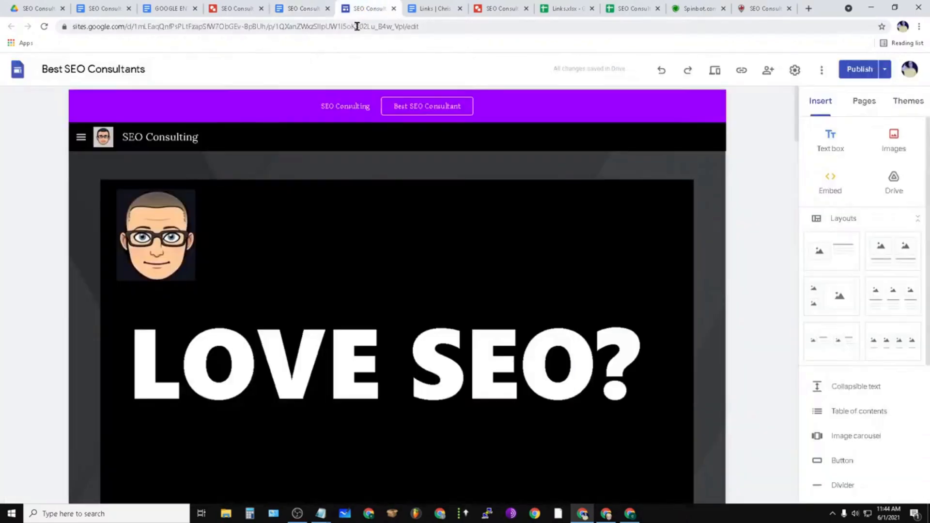
left_click(296, 10)
left_click(237, 10)
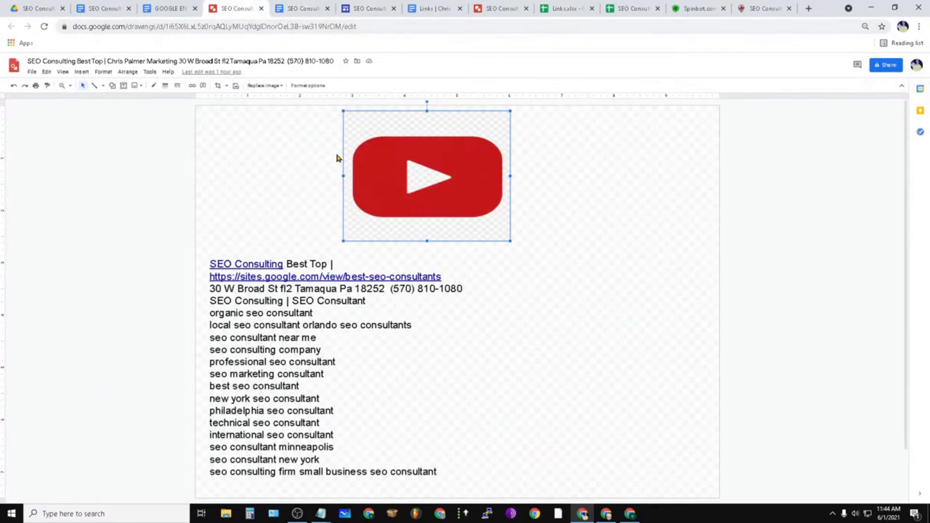
left_click(300, 9)
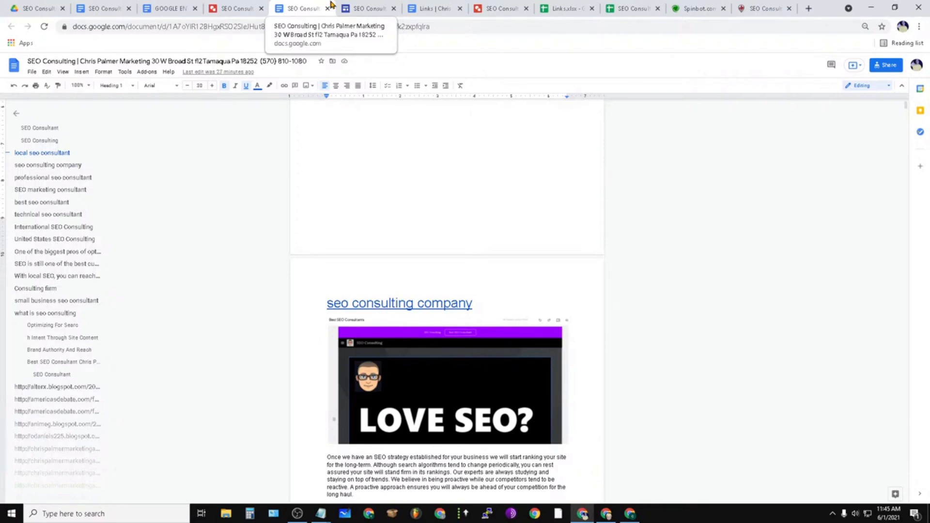
left_click(365, 9)
left_click(298, 9)
scroll(546, 413, "down", 15)
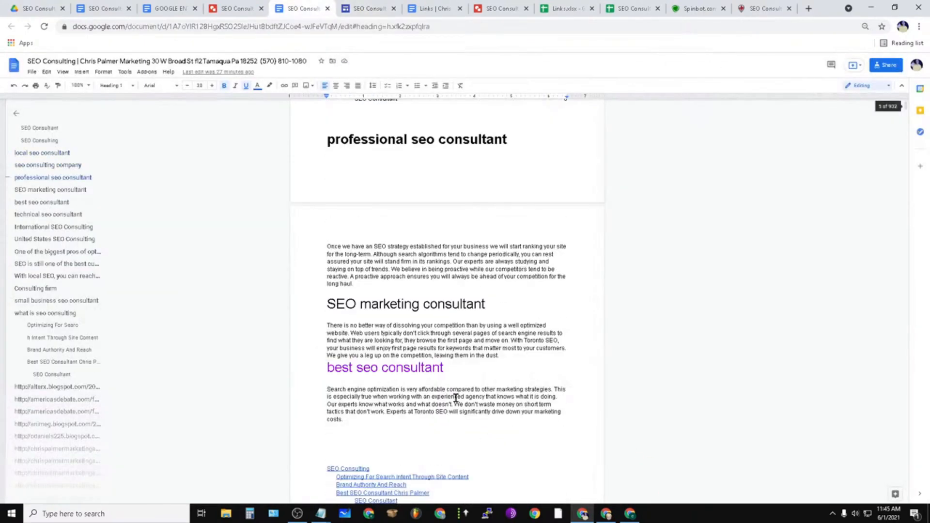
Step: Review the rest of the completed document down to the embedded SEO Consulting map drawing, and return to its cover image
scroll(567, 339, "down", 10)
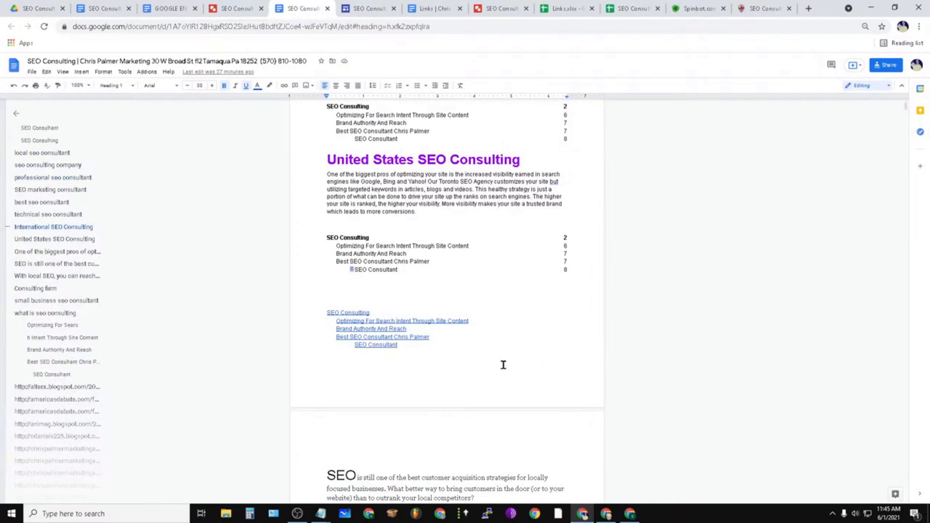
scroll(503, 384, "down", 15)
scroll(504, 401, "up", 5)
left_click(484, 205)
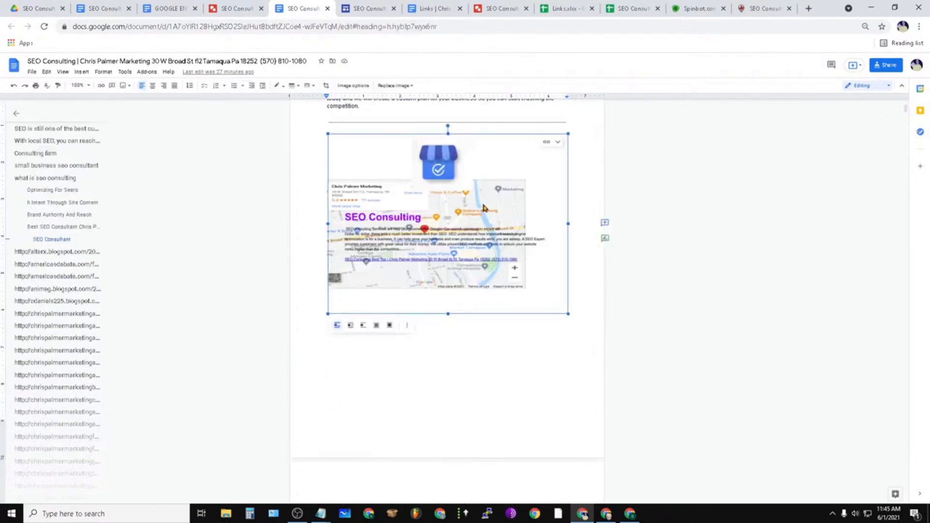
scroll(484, 206, "up", 6)
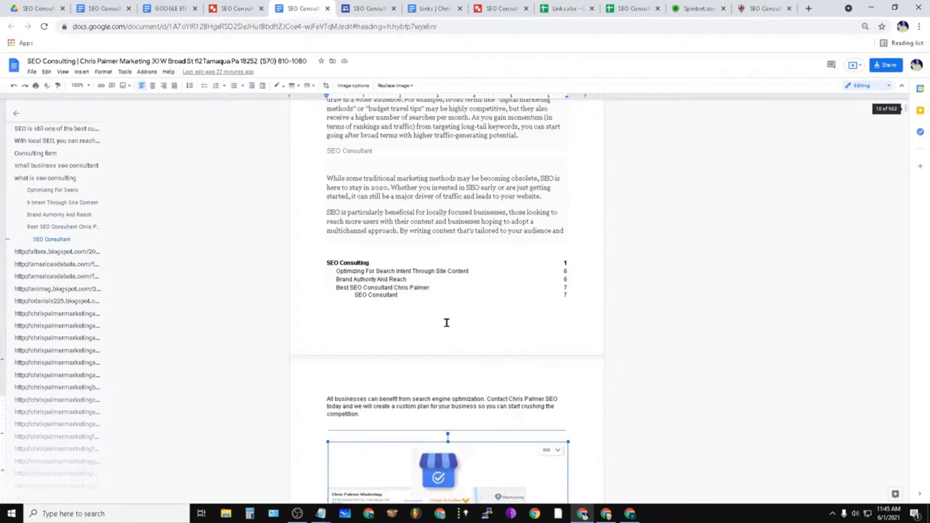
scroll(489, 458, "up", 6)
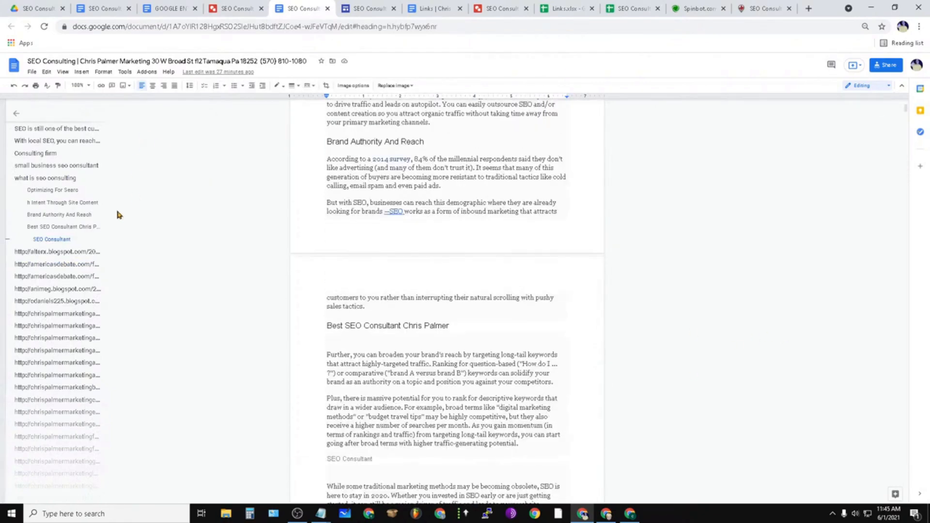
scroll(464, 407, "up", 5)
scroll(464, 407, "up", 20)
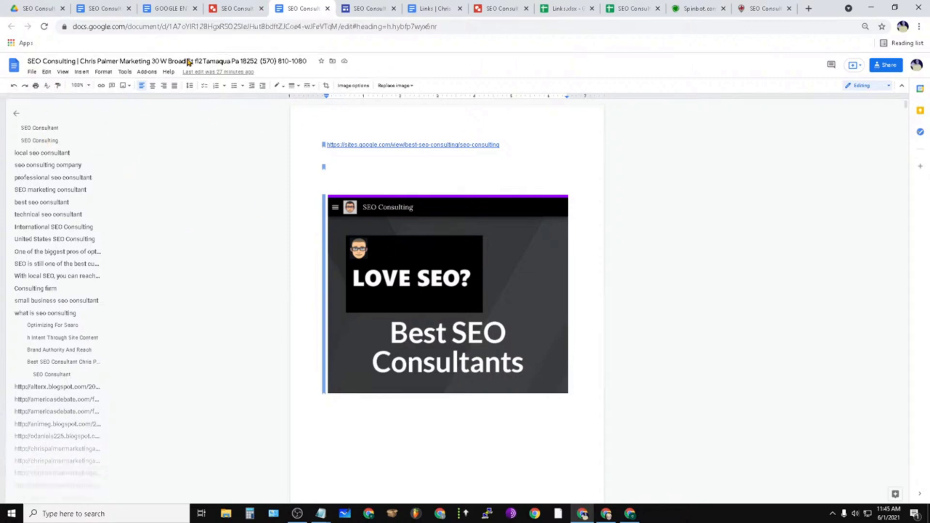
Step: Publish the SEO Consulting document to the web as a link, checking the published content settings, and copy the published link
left_click(32, 74)
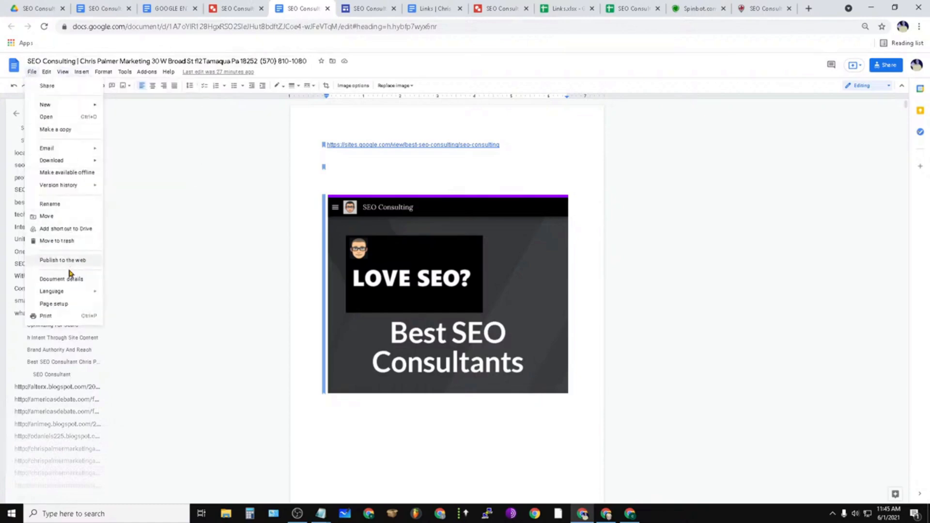
left_click(71, 261)
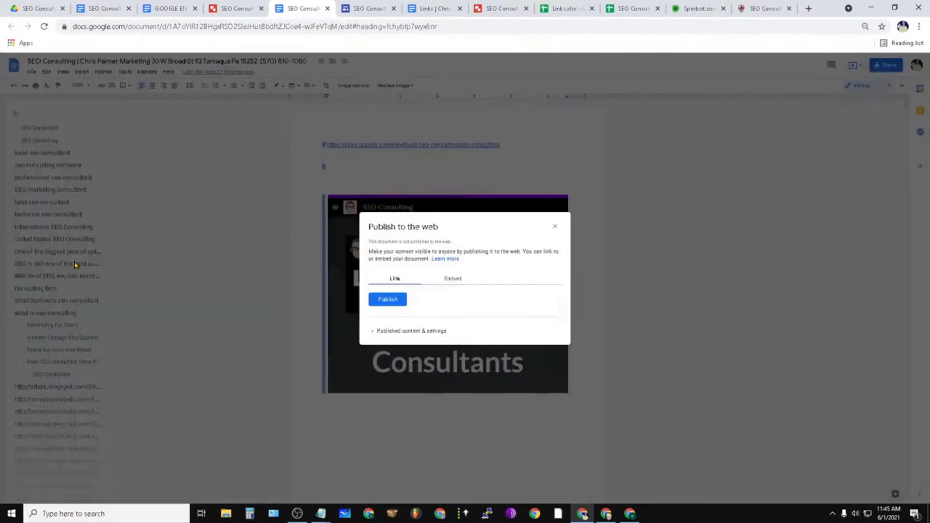
left_click(412, 333)
left_click(387, 284)
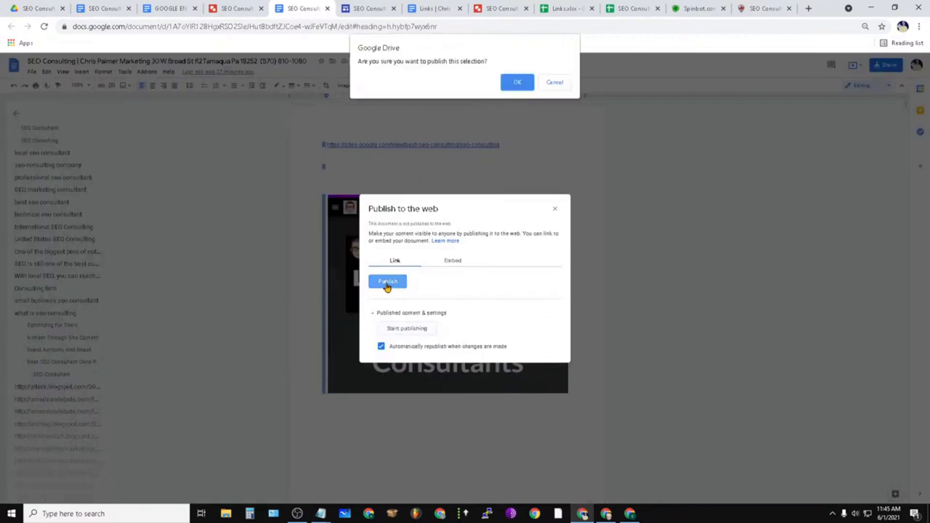
left_click(516, 82)
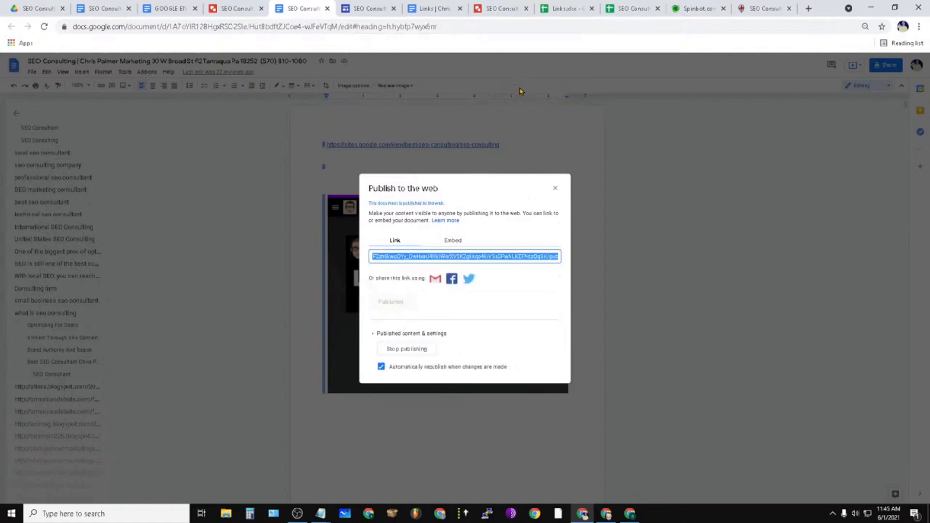
key("ctrl+c")
right_click(512, 256)
left_click(525, 262)
Step: Switch to the Drive Stack Links For Training file in Notepad, add the published document link below the drawing links, and return to the document
mouse_move(321, 512)
left_click(174, 439)
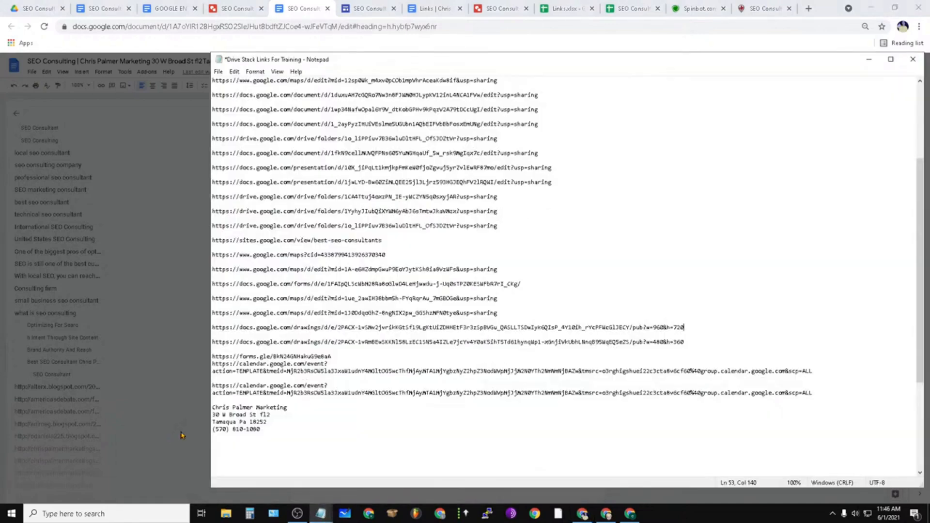
left_click(708, 341)
key("Return")
key("Return")
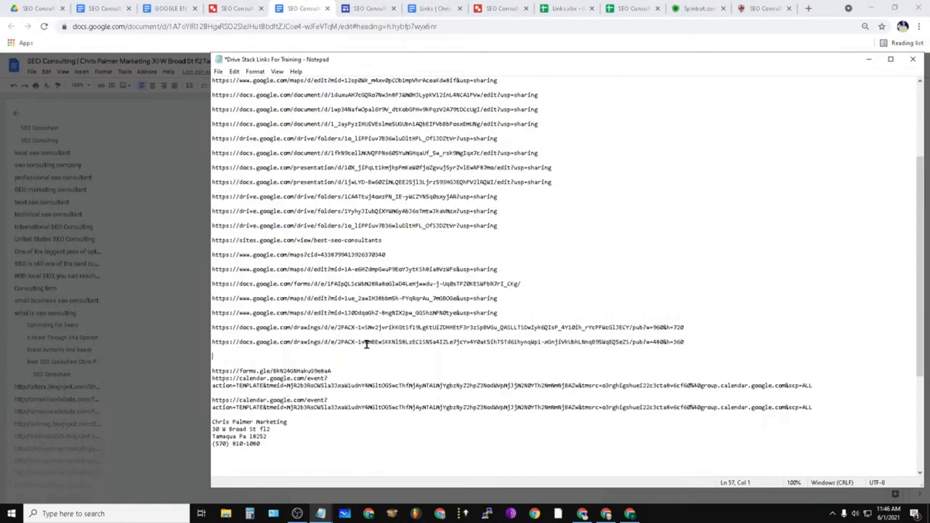
right_click(224, 357)
left_click(249, 251)
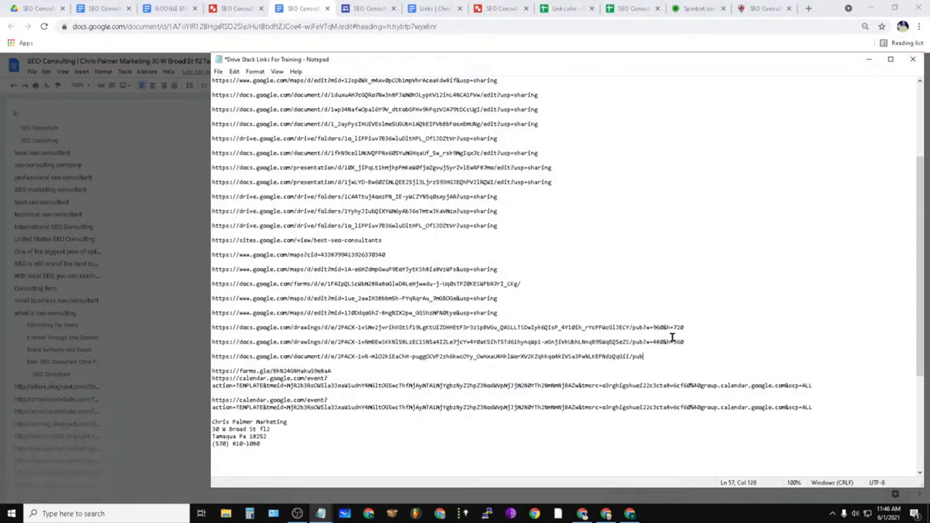
scroll(667, 336, "up", 3)
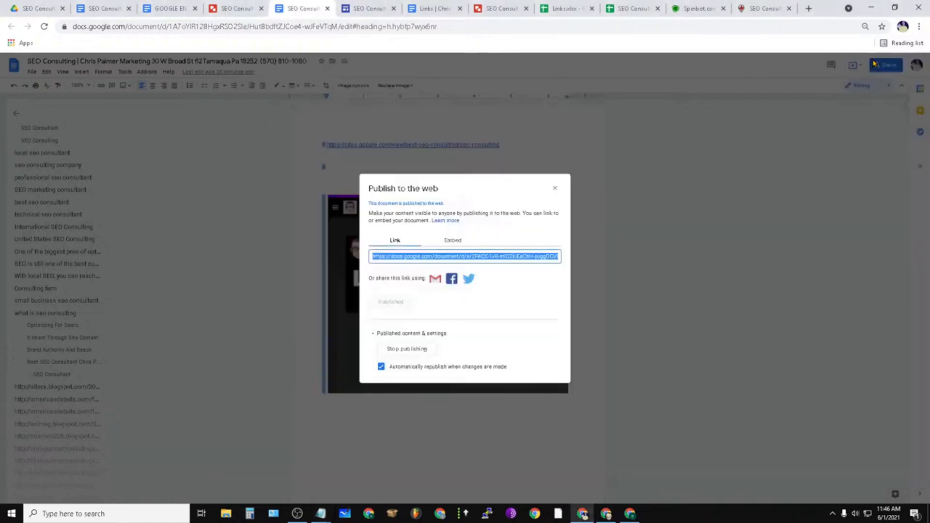
left_click(869, 62)
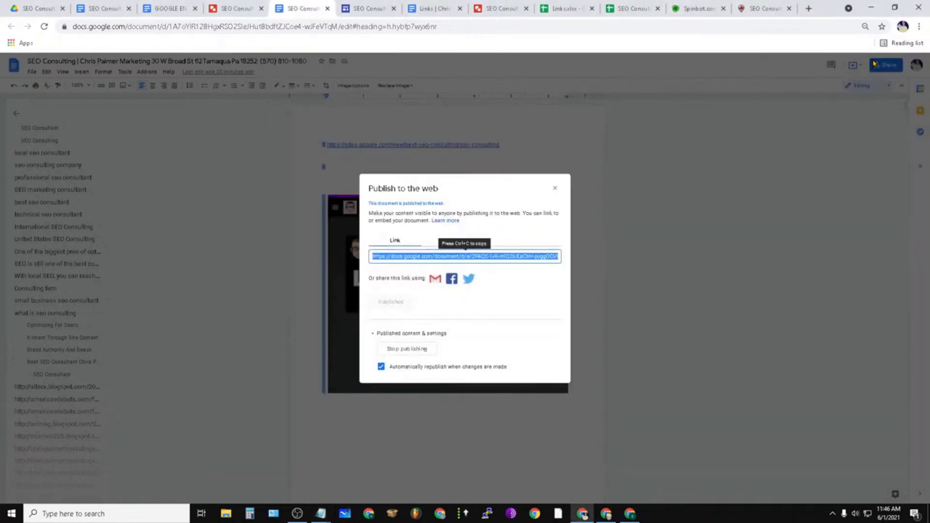